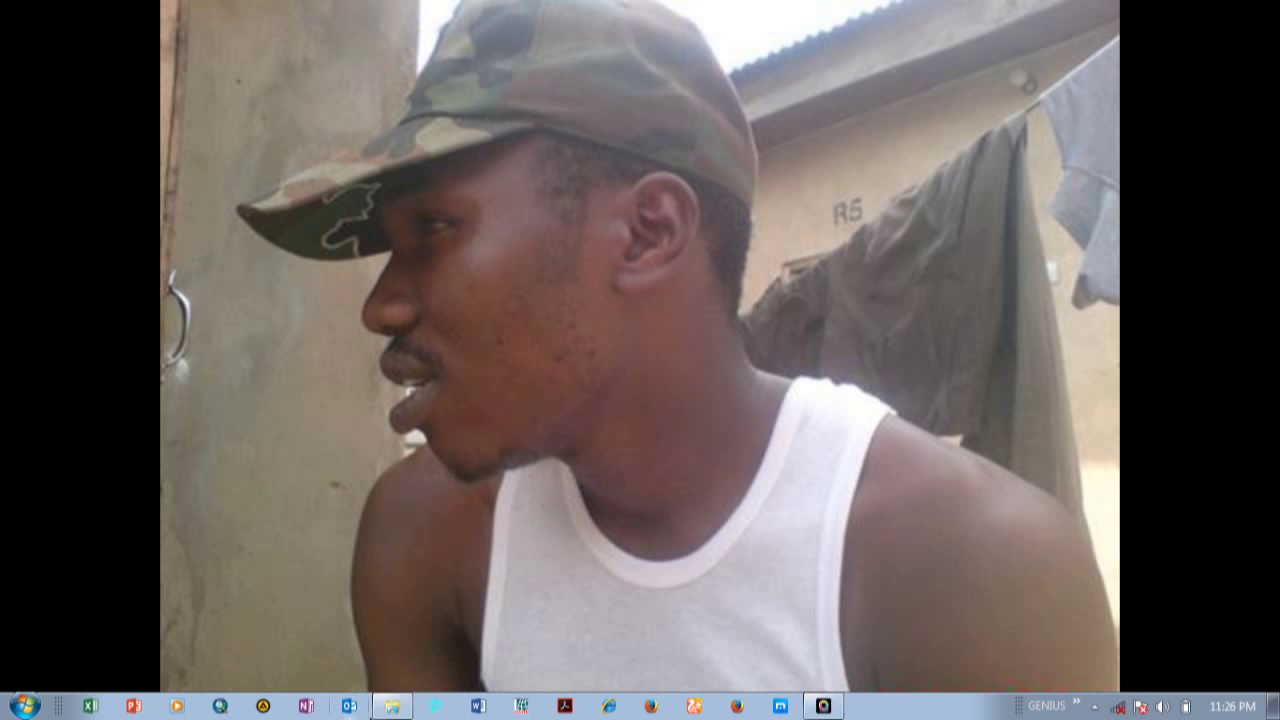
- Switch to Windows Explorer and open the 2016 folder inside the Dembele folder on the desktop
left_click(392, 708)
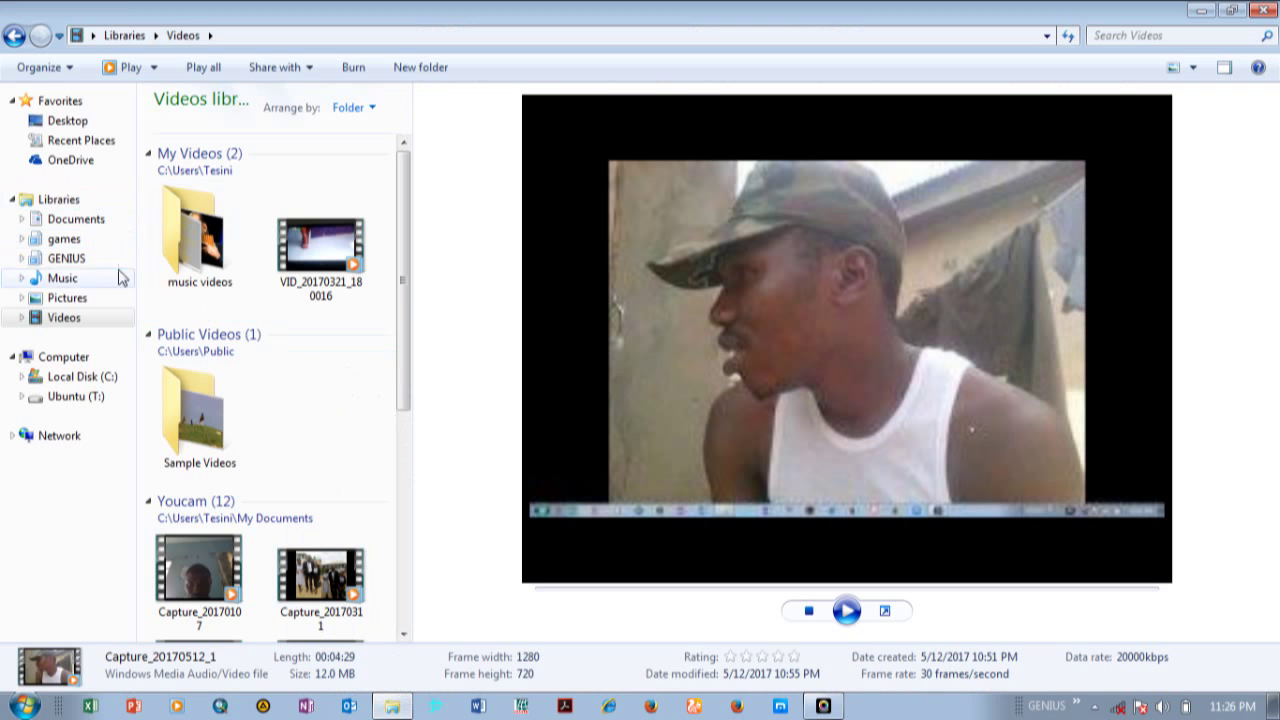
left_click(66, 121)
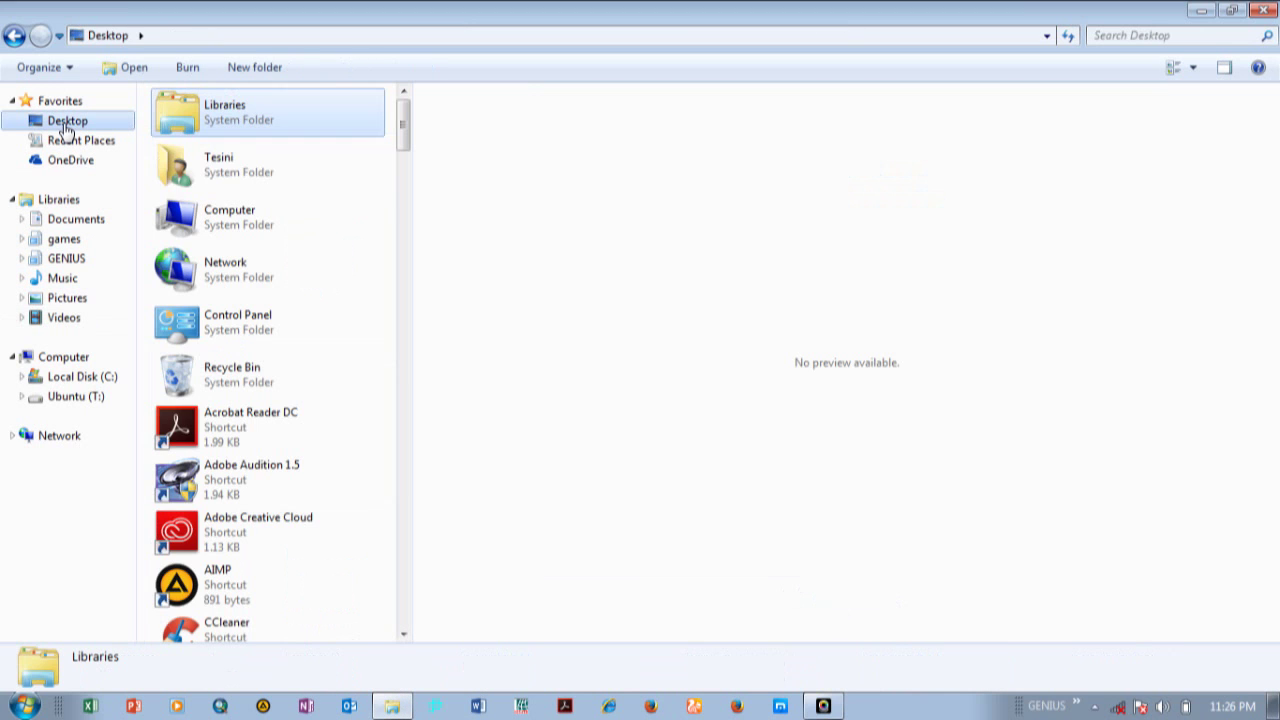
left_click_drag(403, 129, 372, 332)
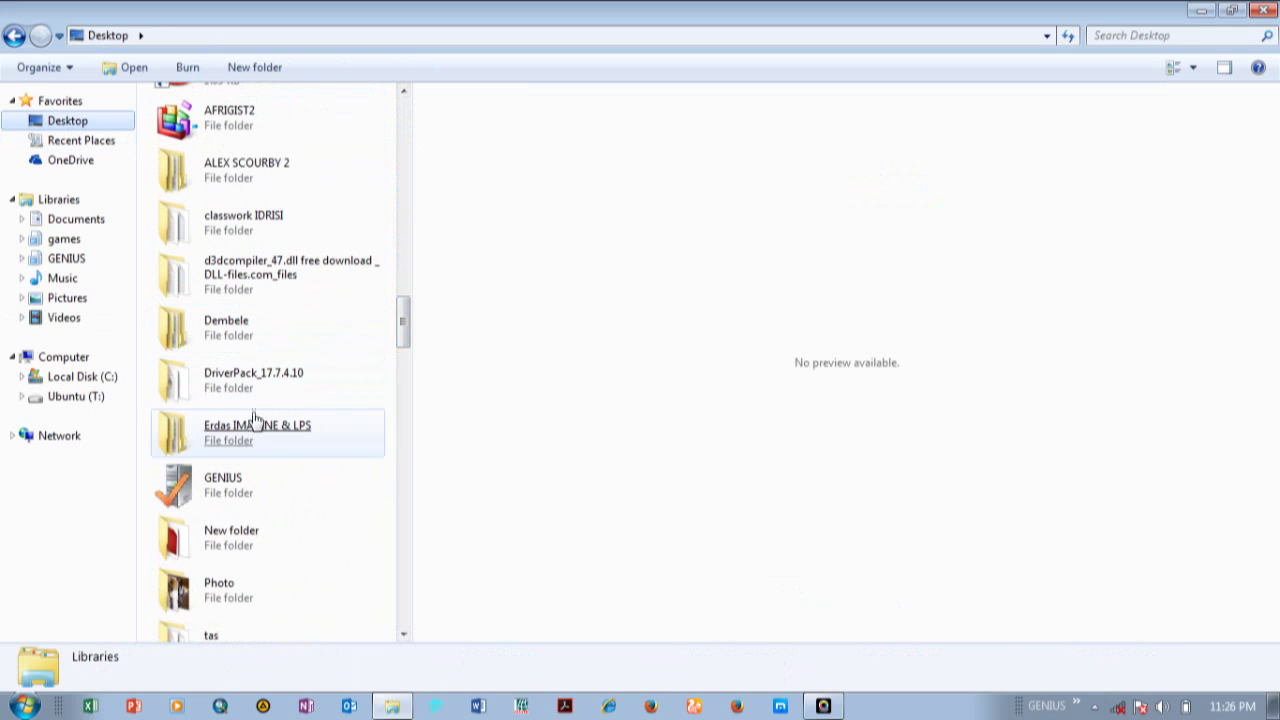
left_click(233, 333)
double_click(233, 333)
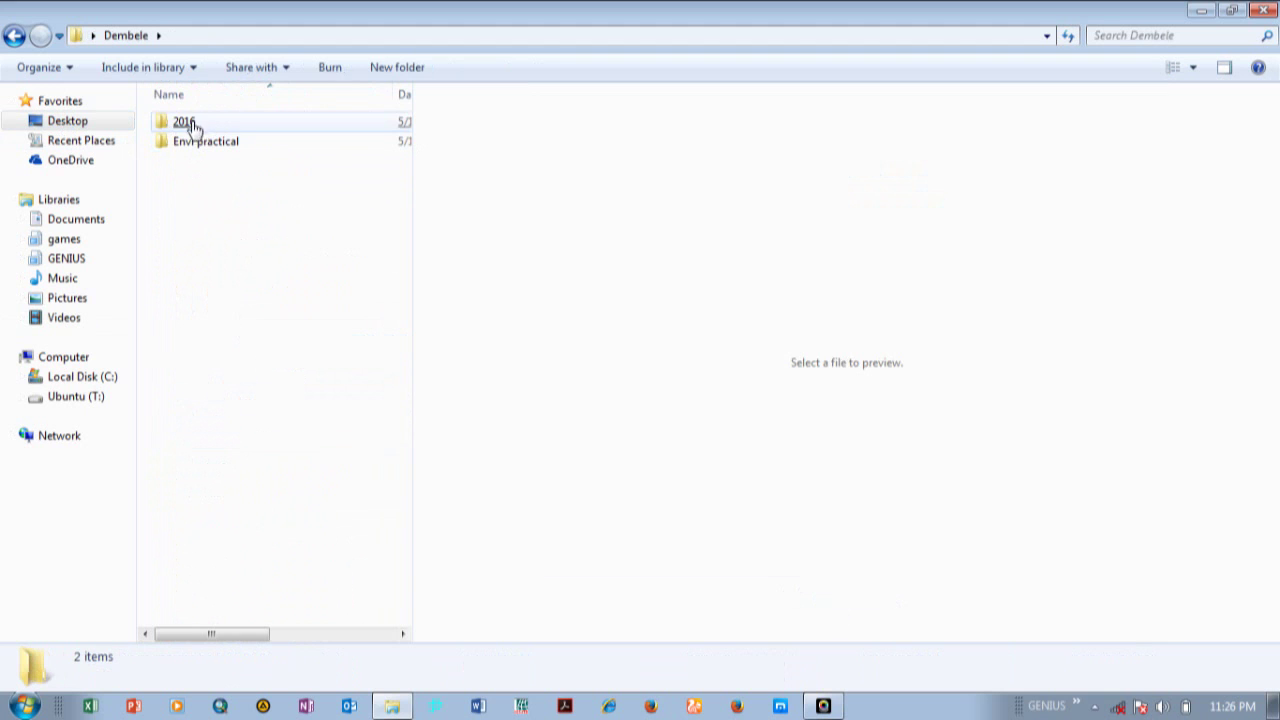
left_click(228, 126)
double_click(231, 130)
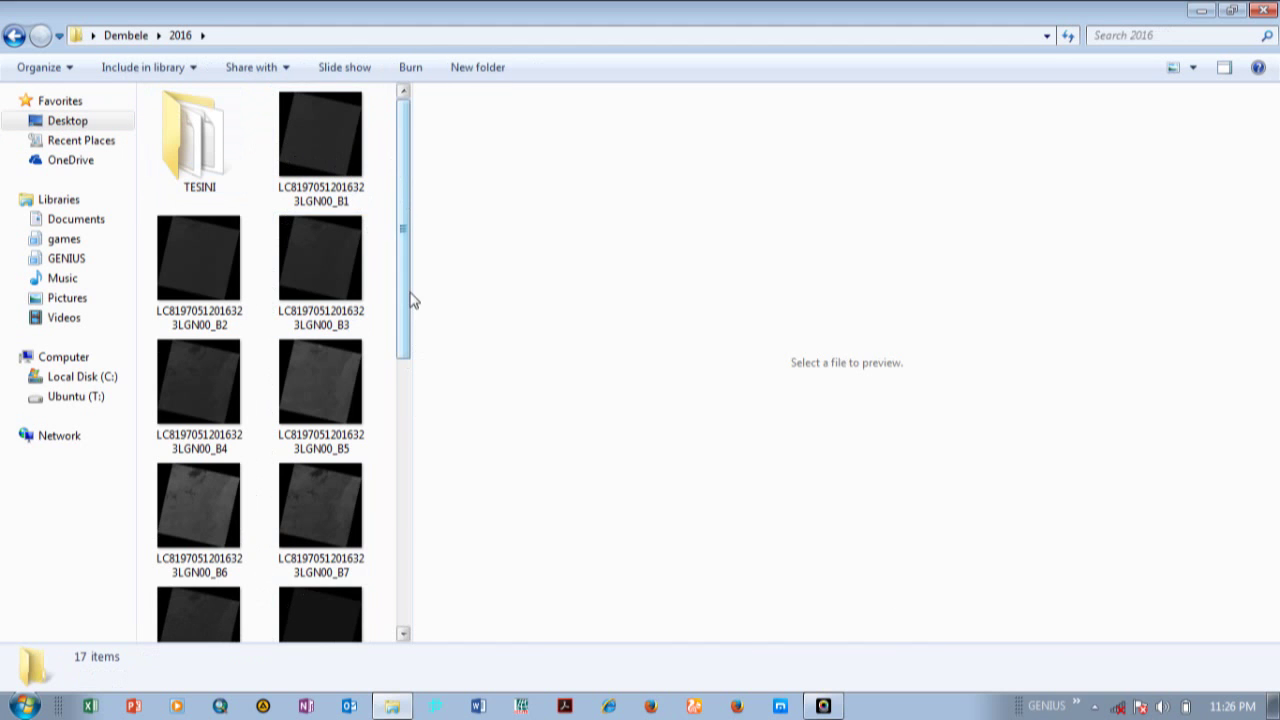
- Widen the file pane, copy the 2016 folder's full path, and minimize the Explorer window
scroll(403, 340, "down", 4)
left_click_drag(413, 174, 737, 184)
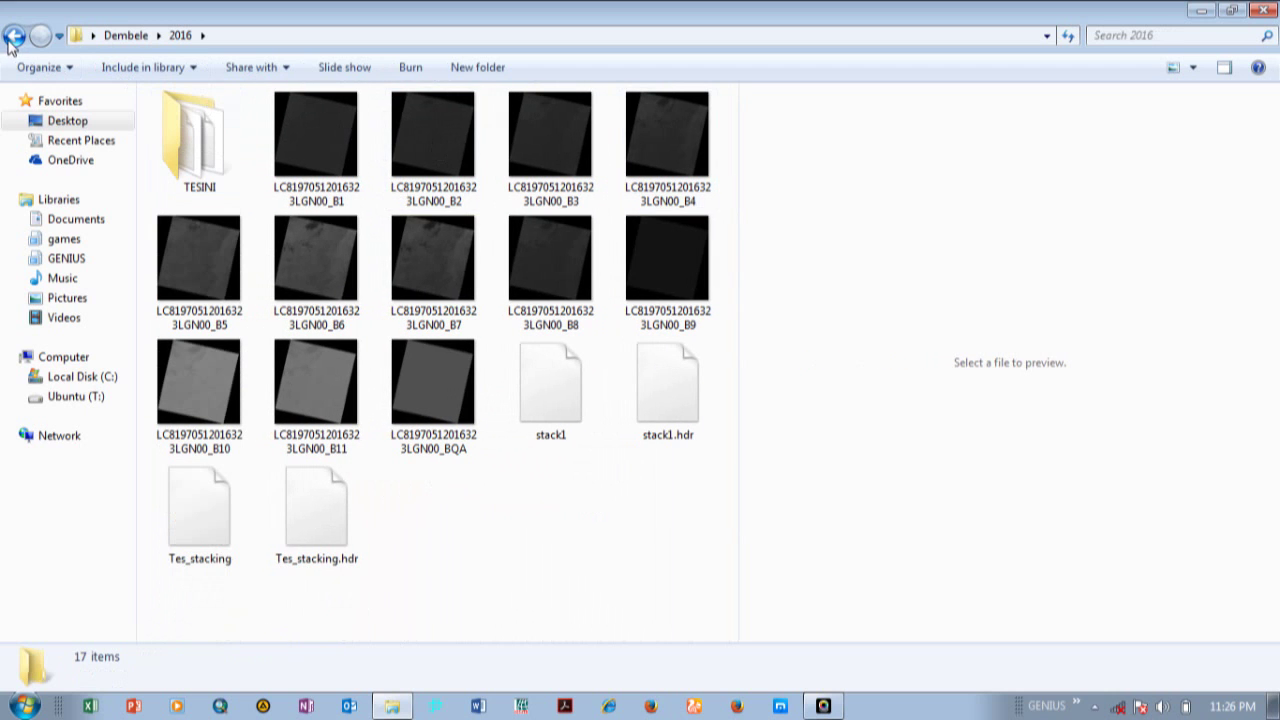
left_click(254, 36)
key("ctrl+c")
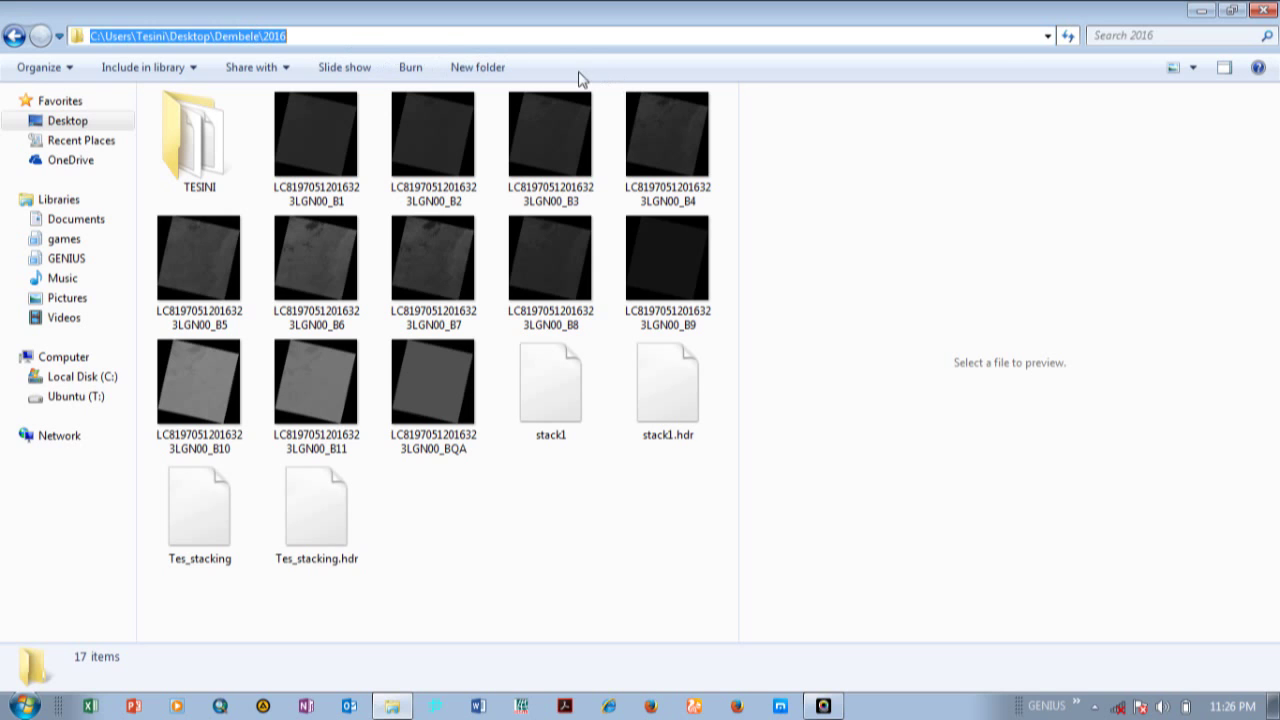
left_click(1203, 14)
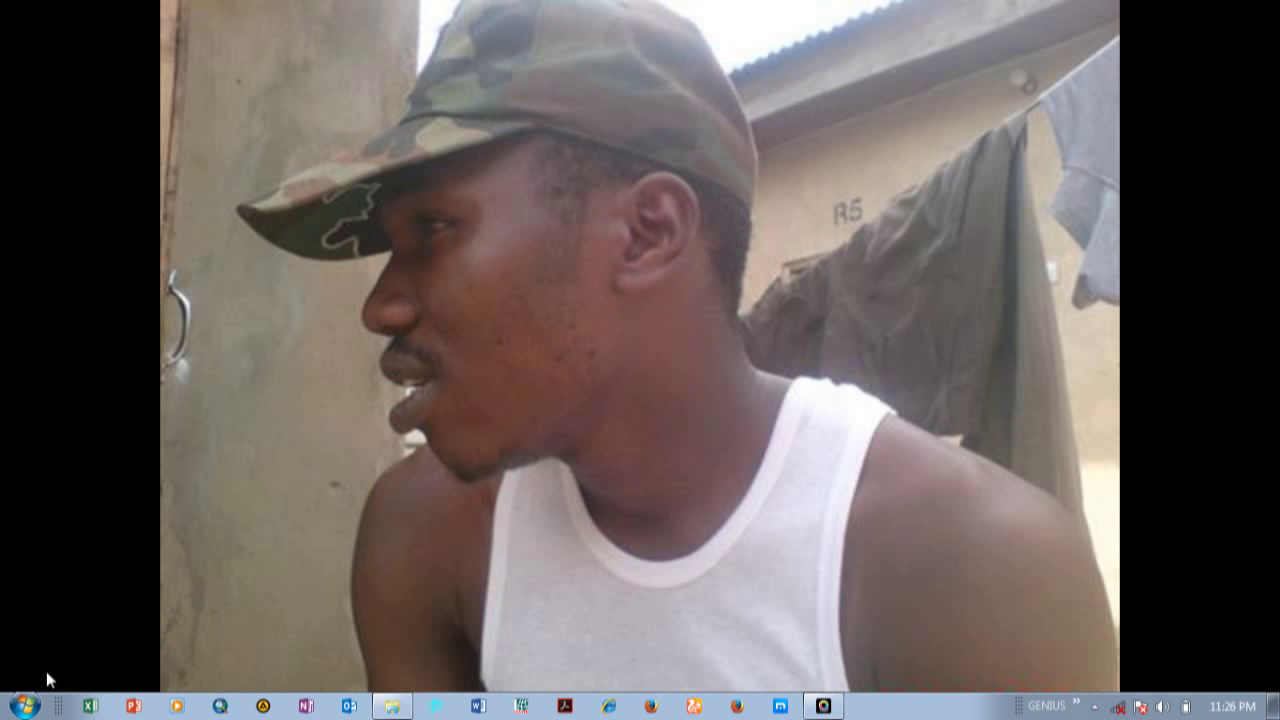
- Launch ENVI Classic (32-bit) and bring up the dialog for opening an image file
left_click(24, 706)
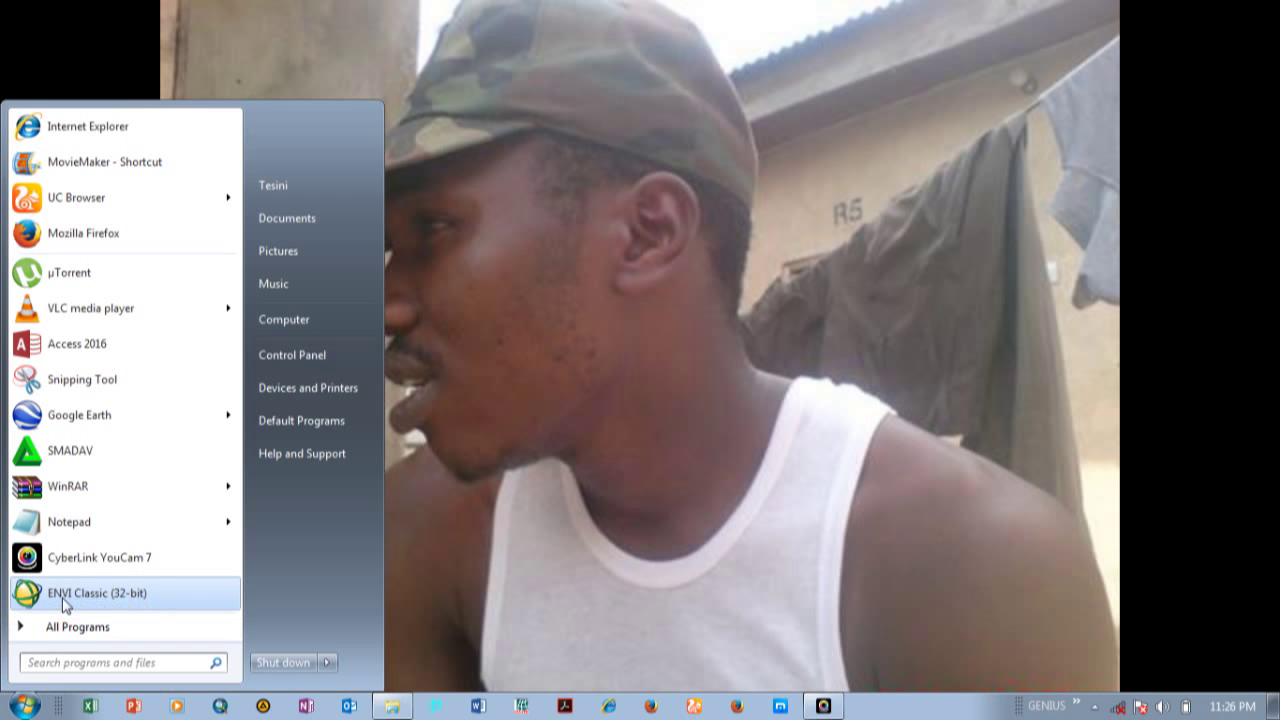
left_click(133, 600)
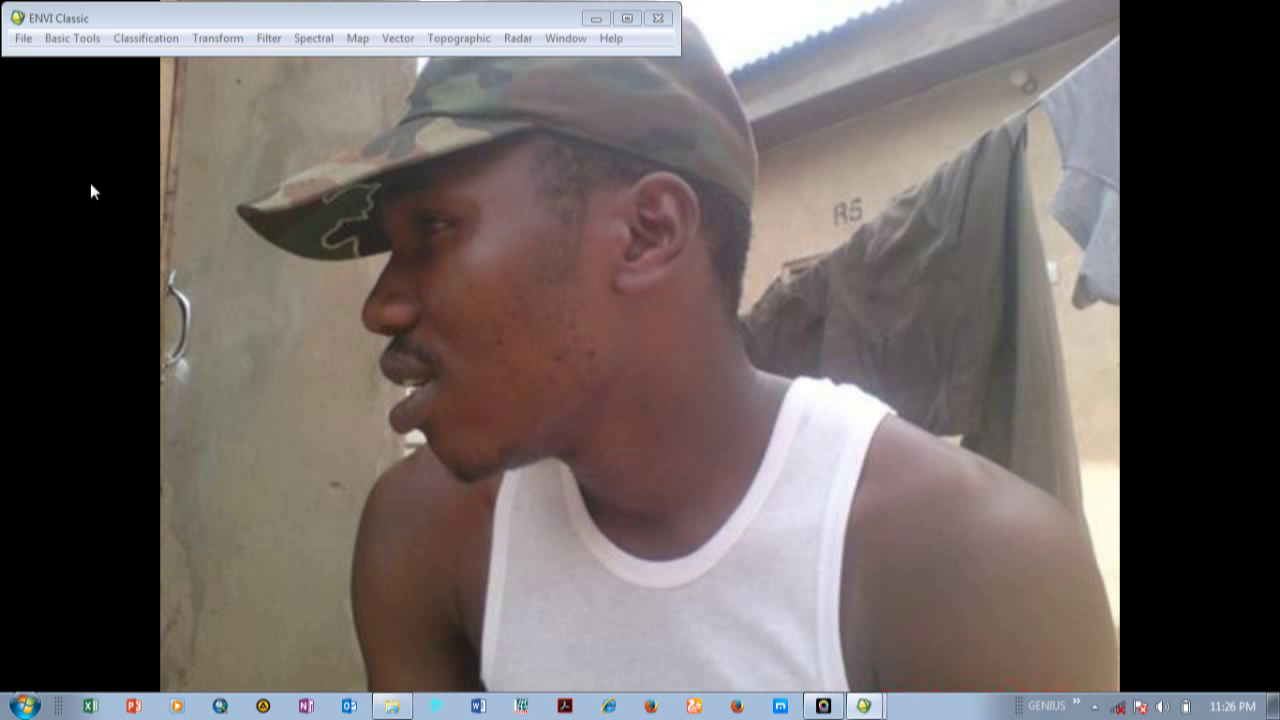
left_click(24, 42)
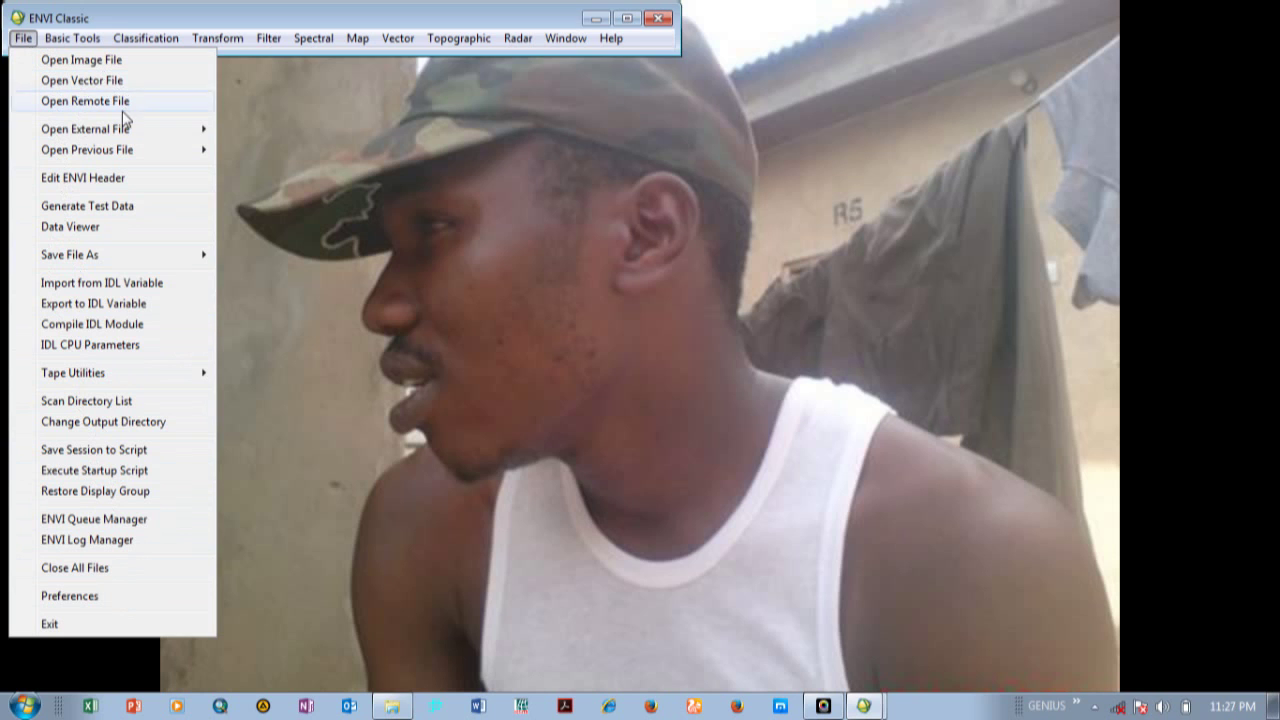
left_click(106, 62)
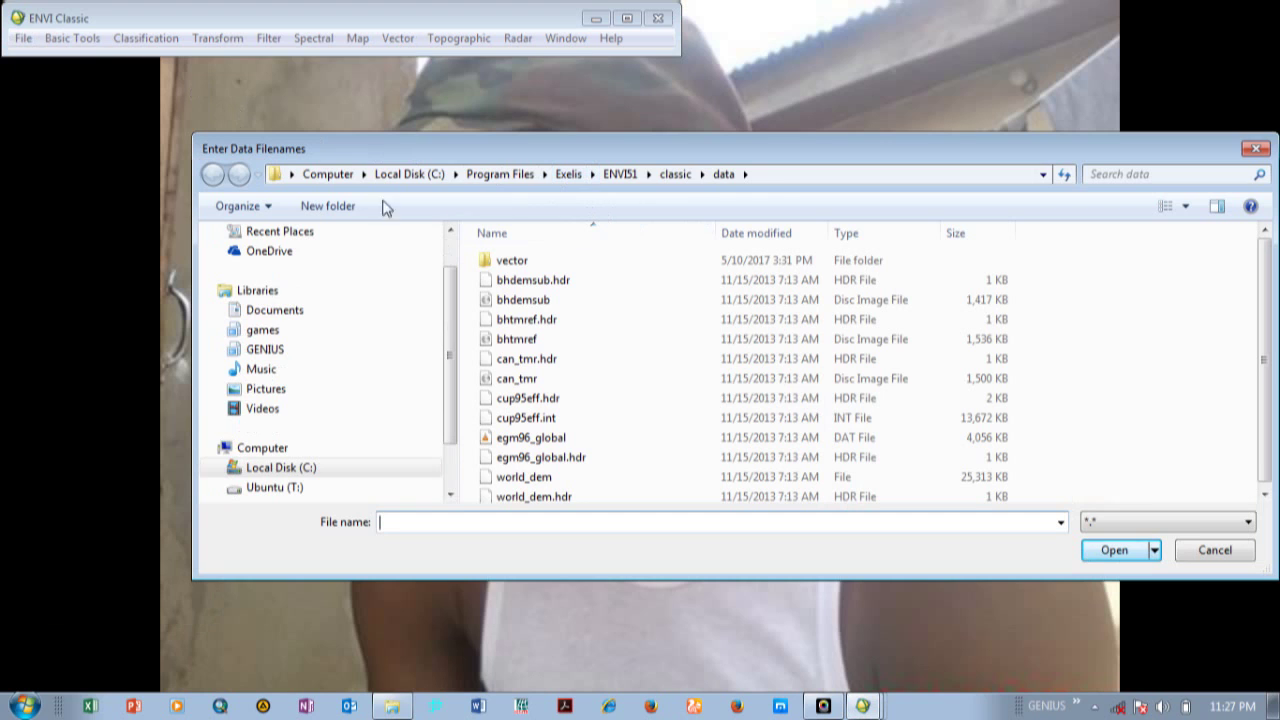
- Go to the copied 2016 folder path in the Enter Data Filenames dialog and enlarge the dialog
left_click(783, 176)
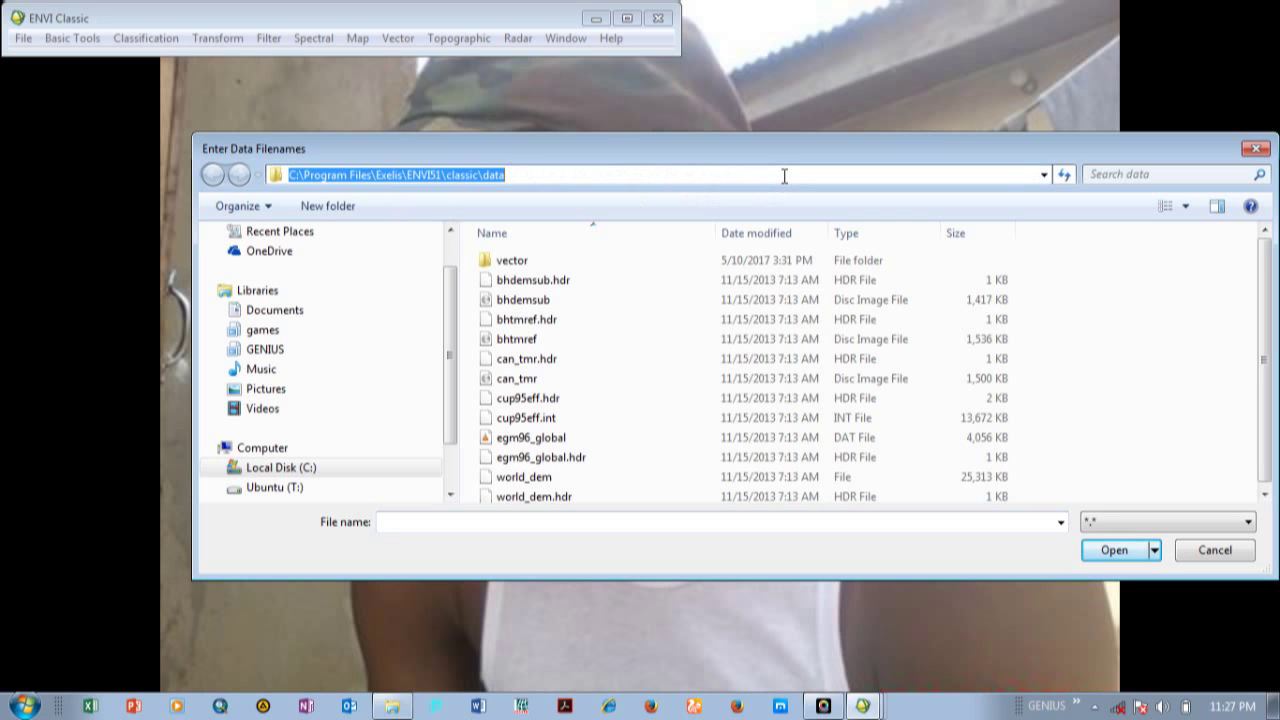
key("ctrl+v")
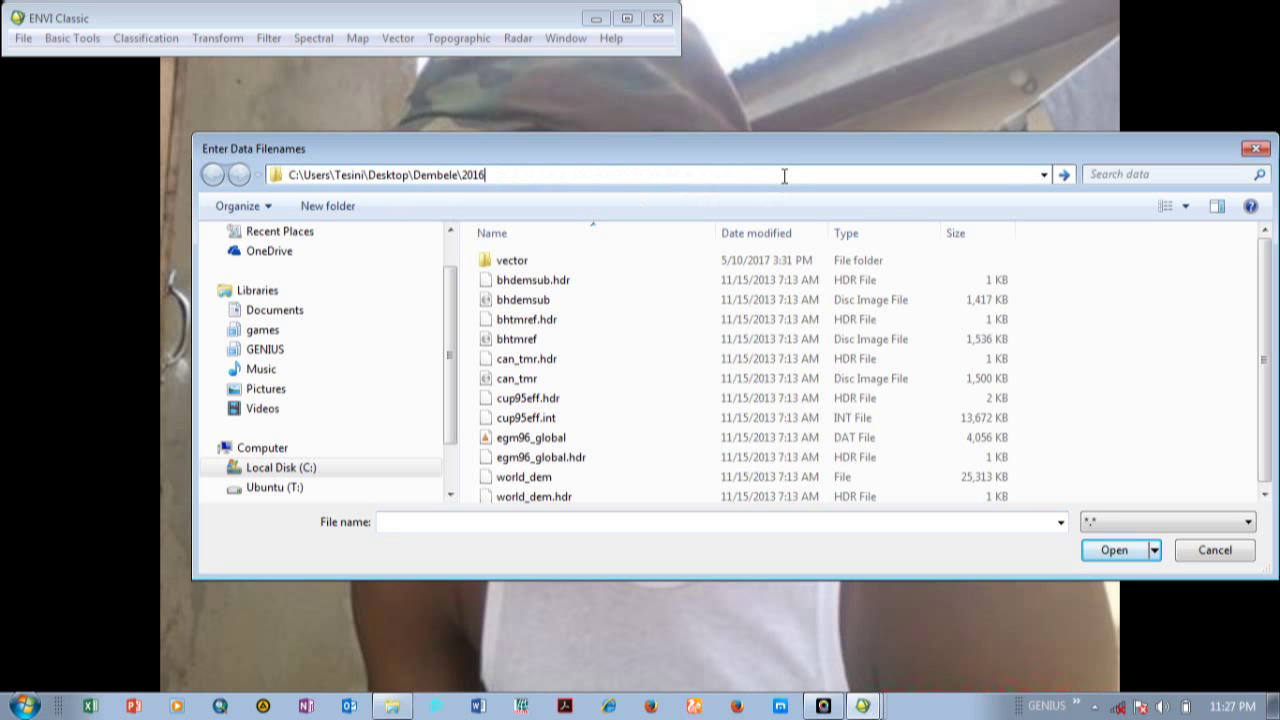
left_click(1066, 178)
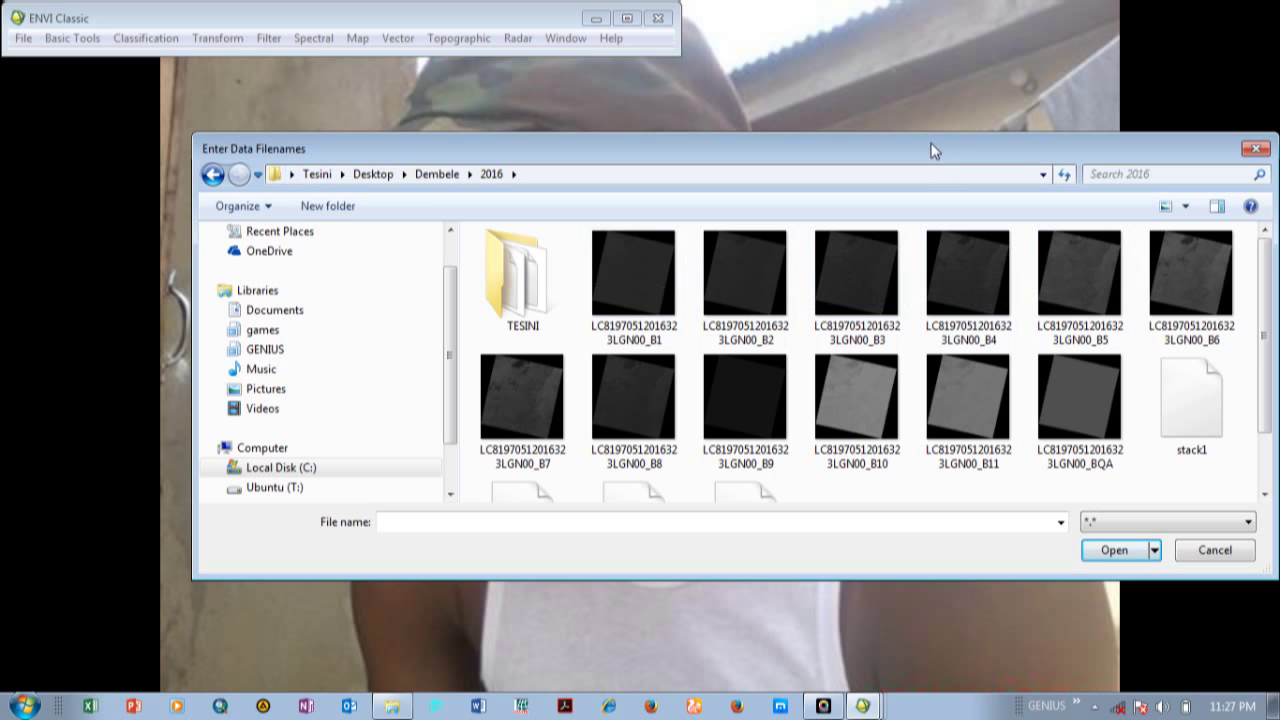
left_click_drag(928, 133, 886, 66)
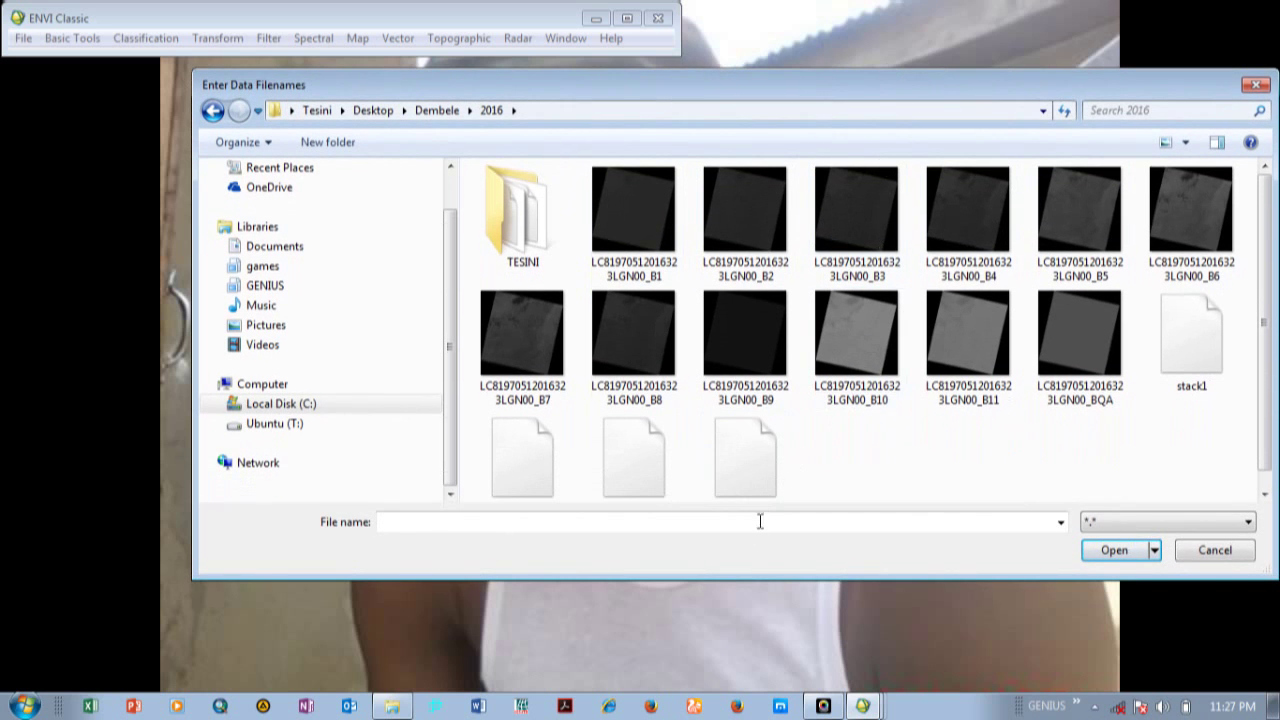
left_click_drag(747, 581, 748, 650)
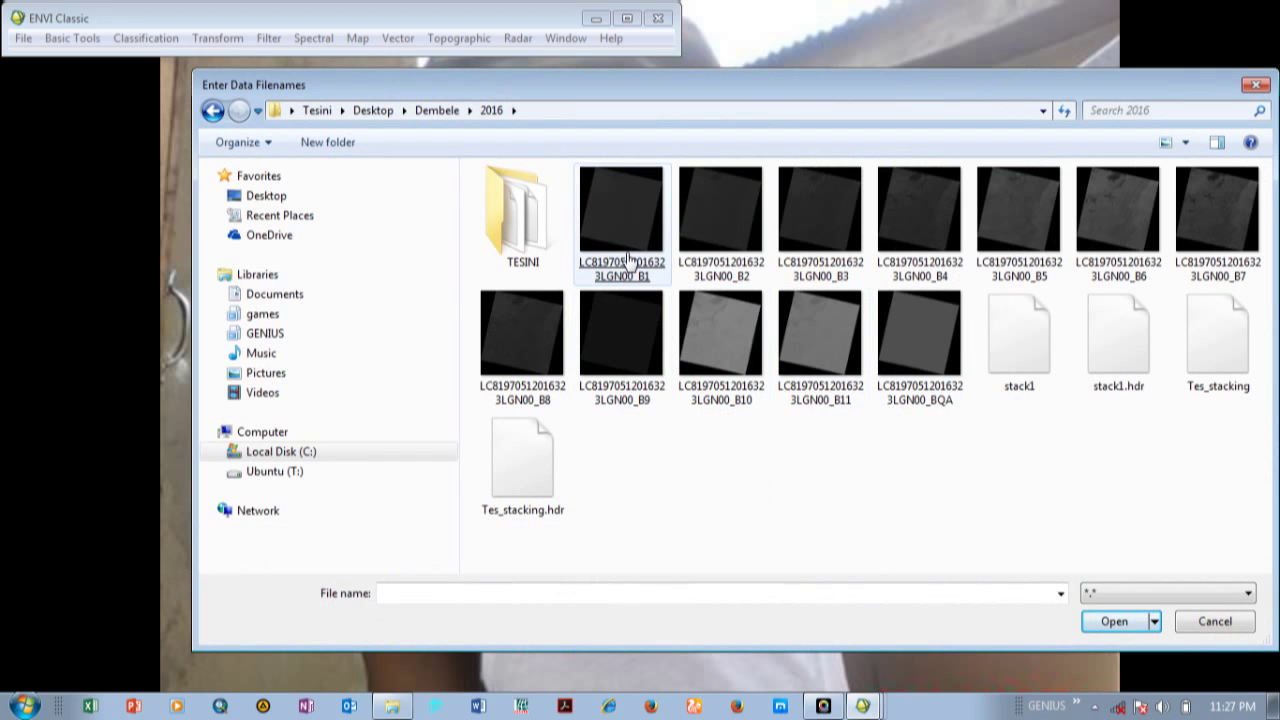
left_click(726, 276)
left_click(845, 272)
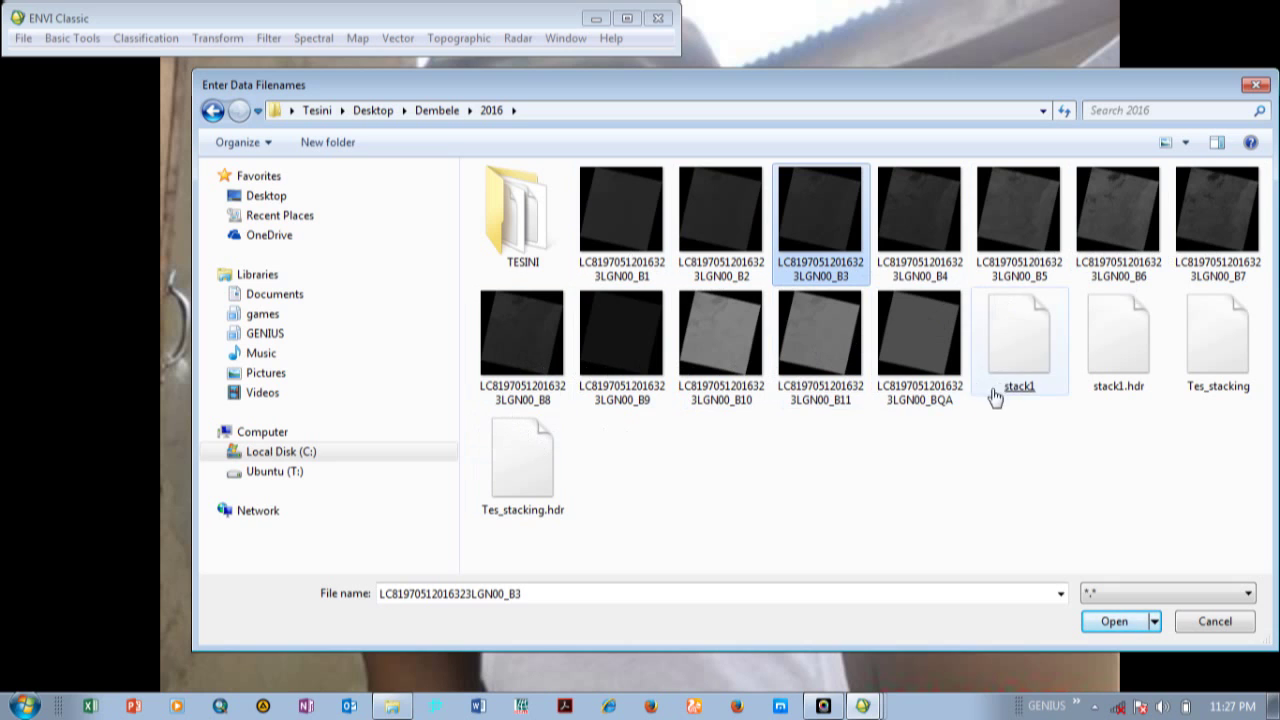
left_click(955, 385)
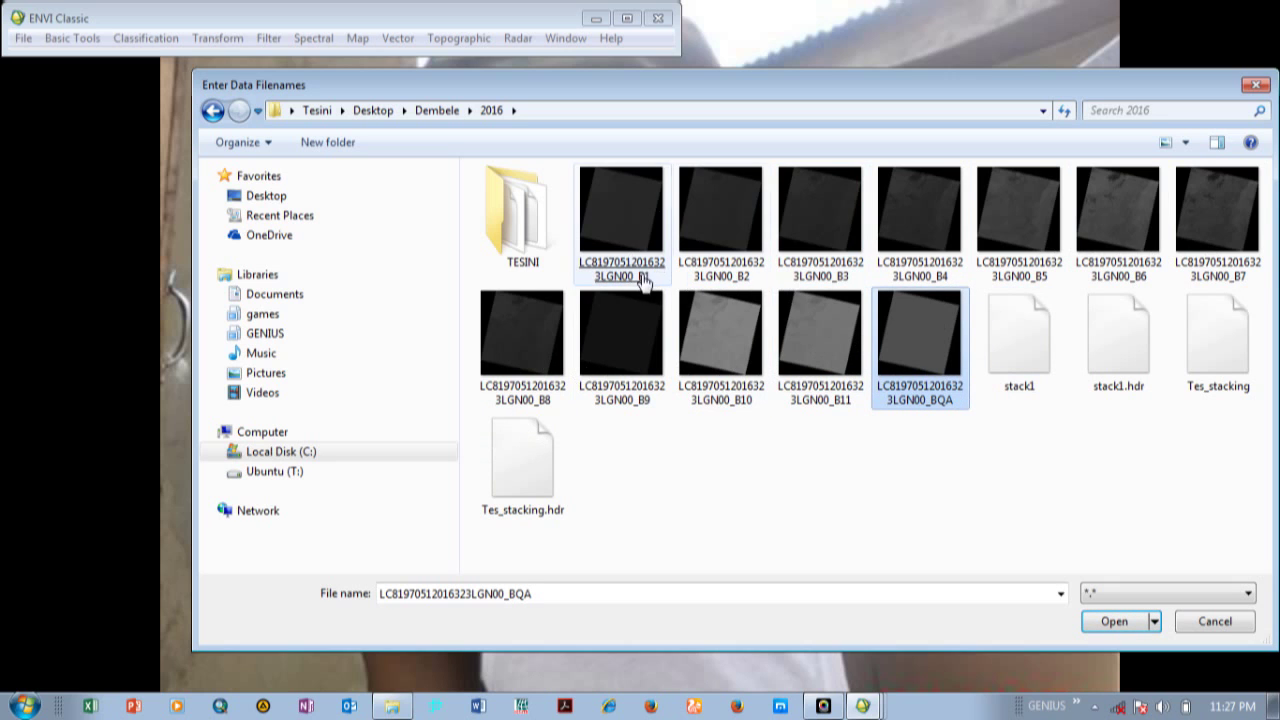
left_click(707, 396)
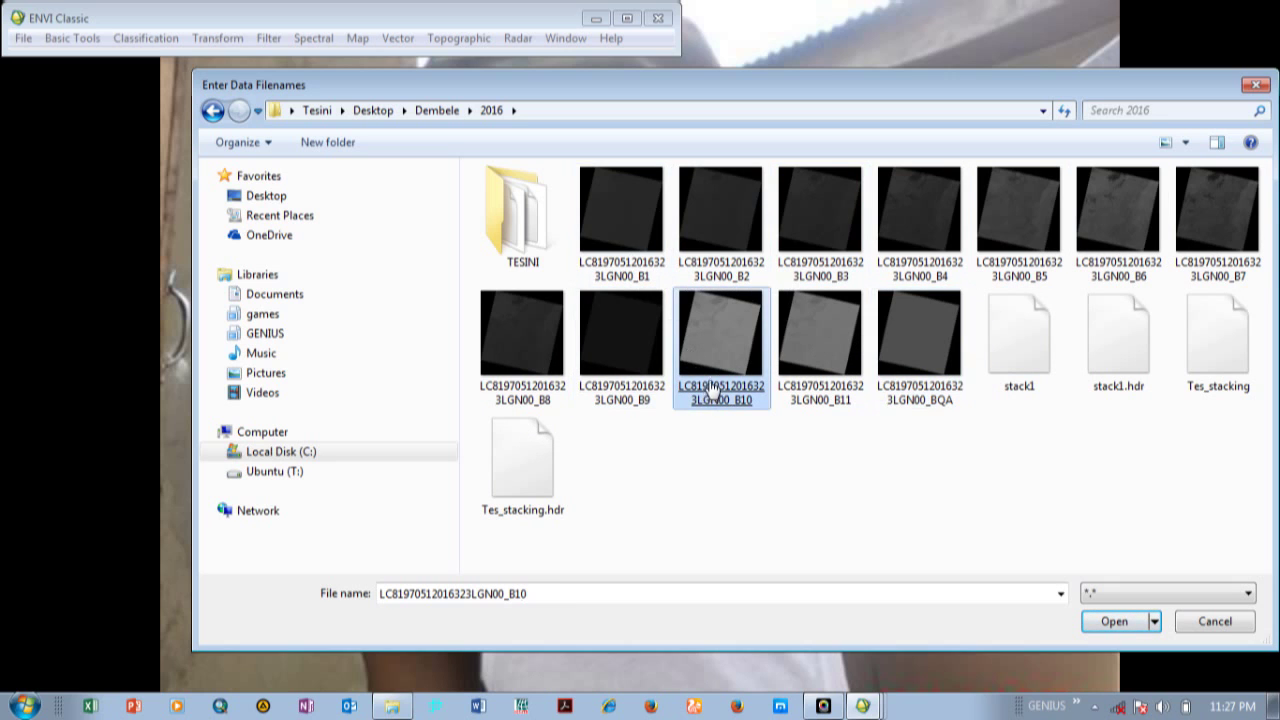
- Open band images B1–B5 and B7–B11 together, leaving out B6, BQA, the TESINI folder, and the stack1 and Tes_stacking files
key("ctrl+a")
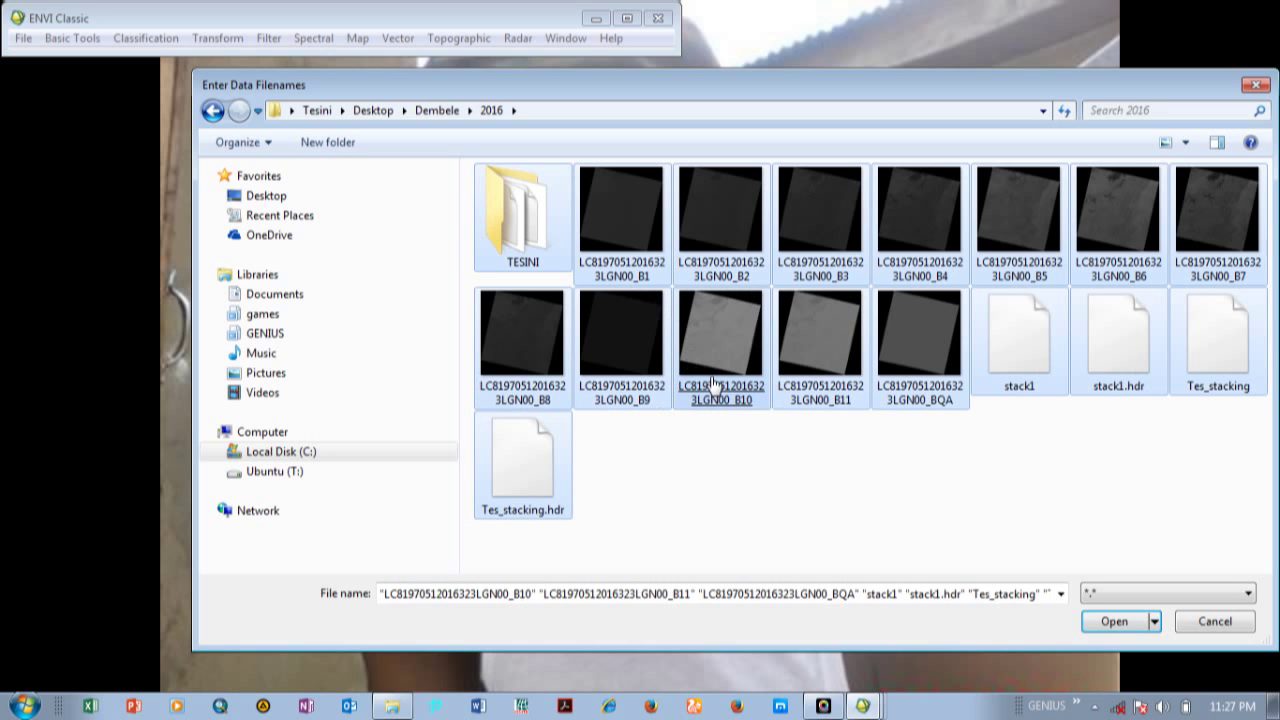
left_click(514, 250, "ctrl")
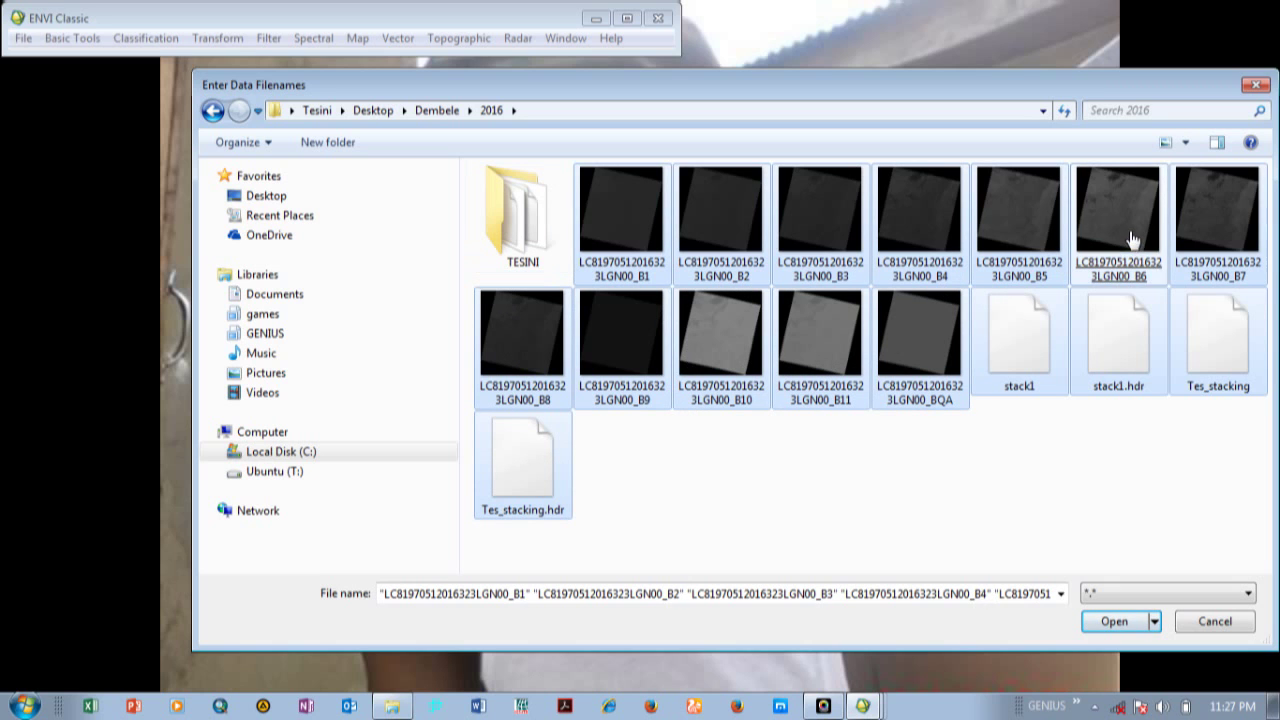
left_click(1225, 340, "ctrl")
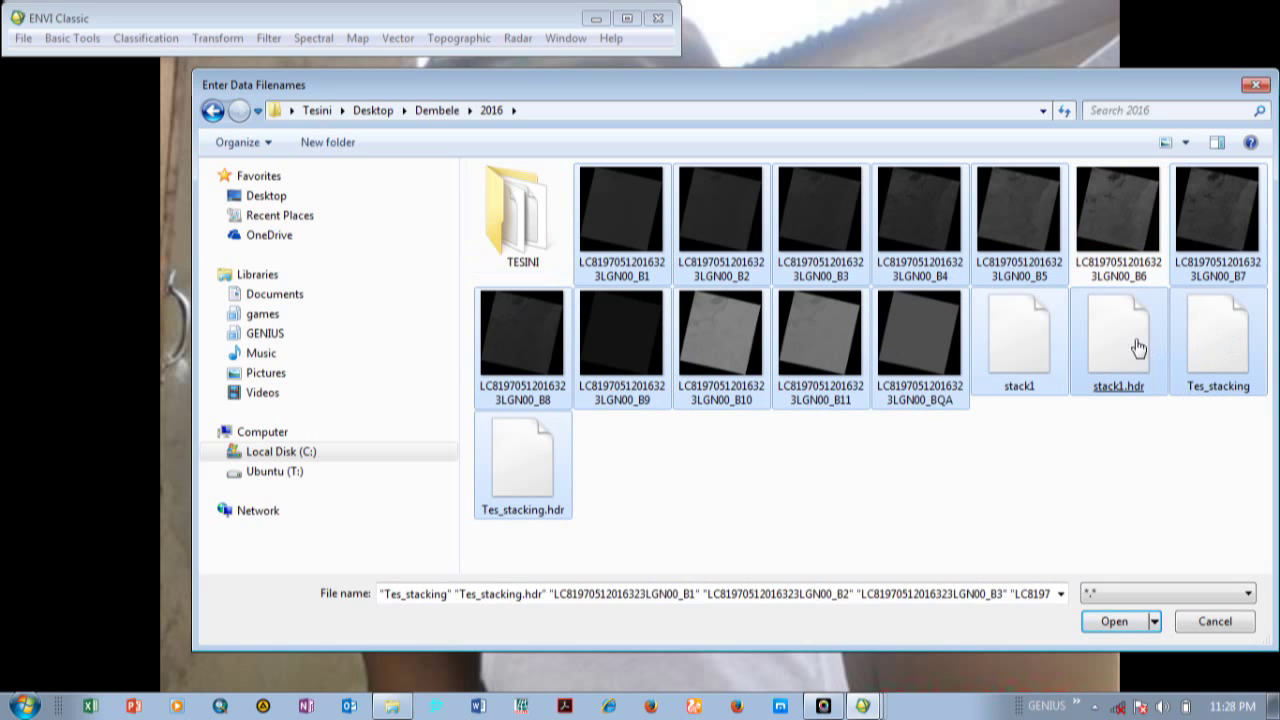
left_click(1132, 346, "ctrl")
left_click(1110, 385, "ctrl")
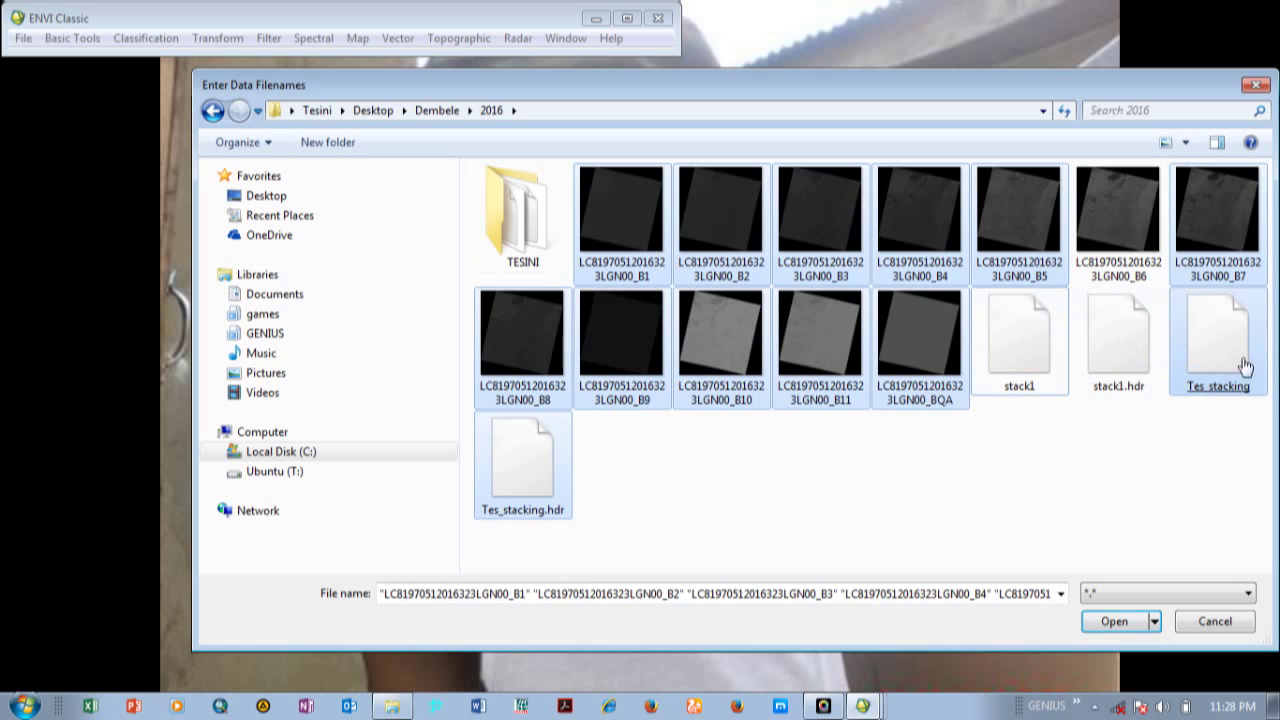
left_click(1225, 388, "ctrl")
left_click(914, 367, "ctrl")
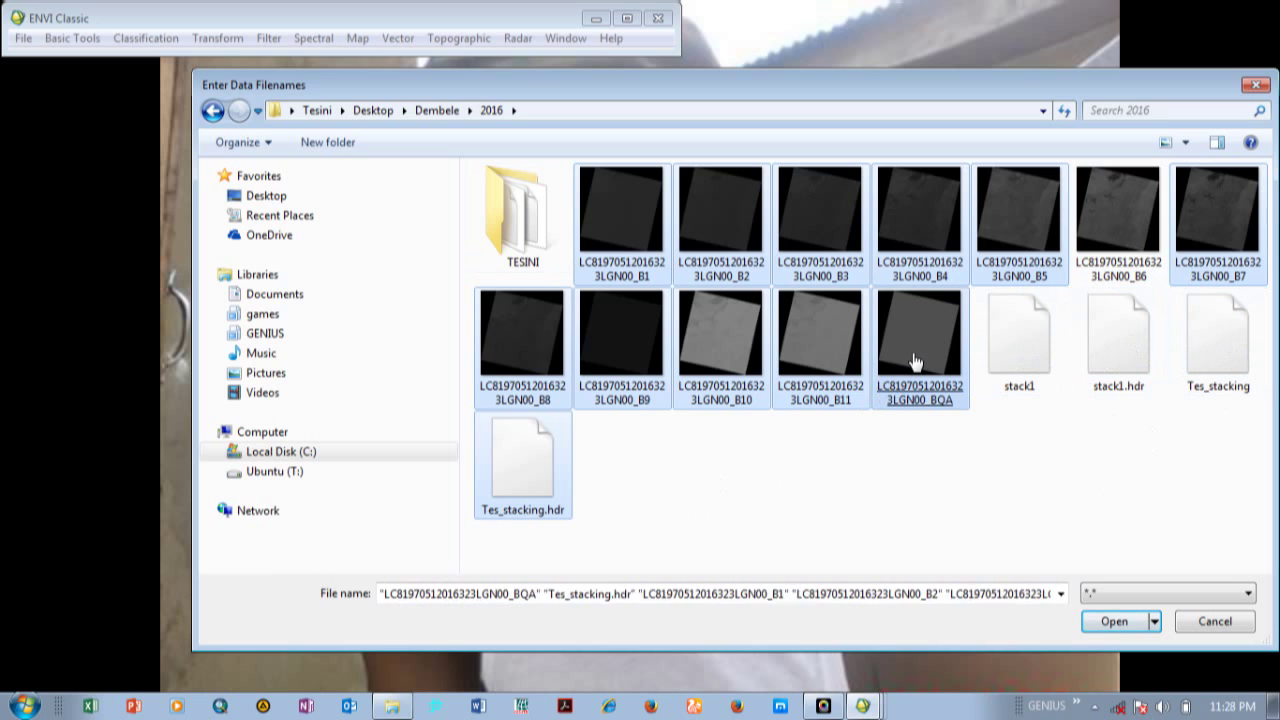
left_click(532, 486, "ctrl")
left_click(532, 486, "ctrl")
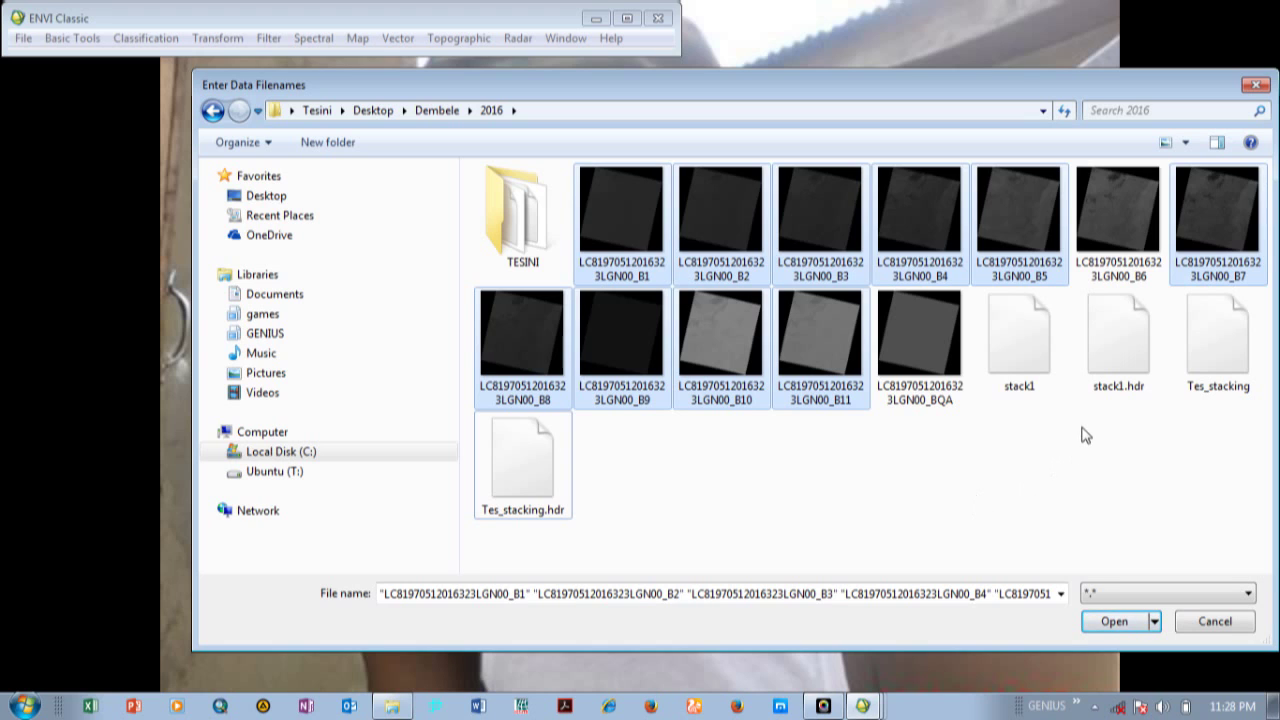
left_click(1110, 622)
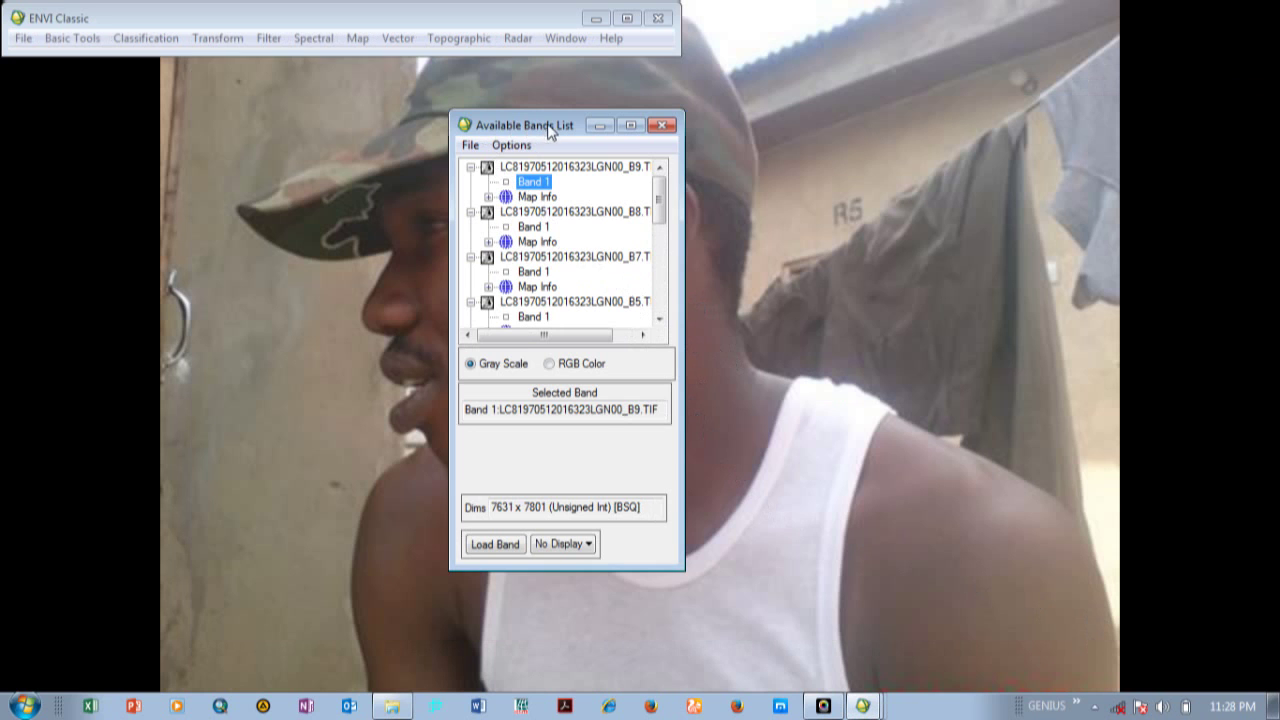
- Start Layer Stacking and import all ten loaded band files, B1–B5 and B7–B11, as its input
mouse_move(663, 207)
left_mouse_down()
mouse_move(651, 308)
mouse_move(660, 195)
left_mouse_up()
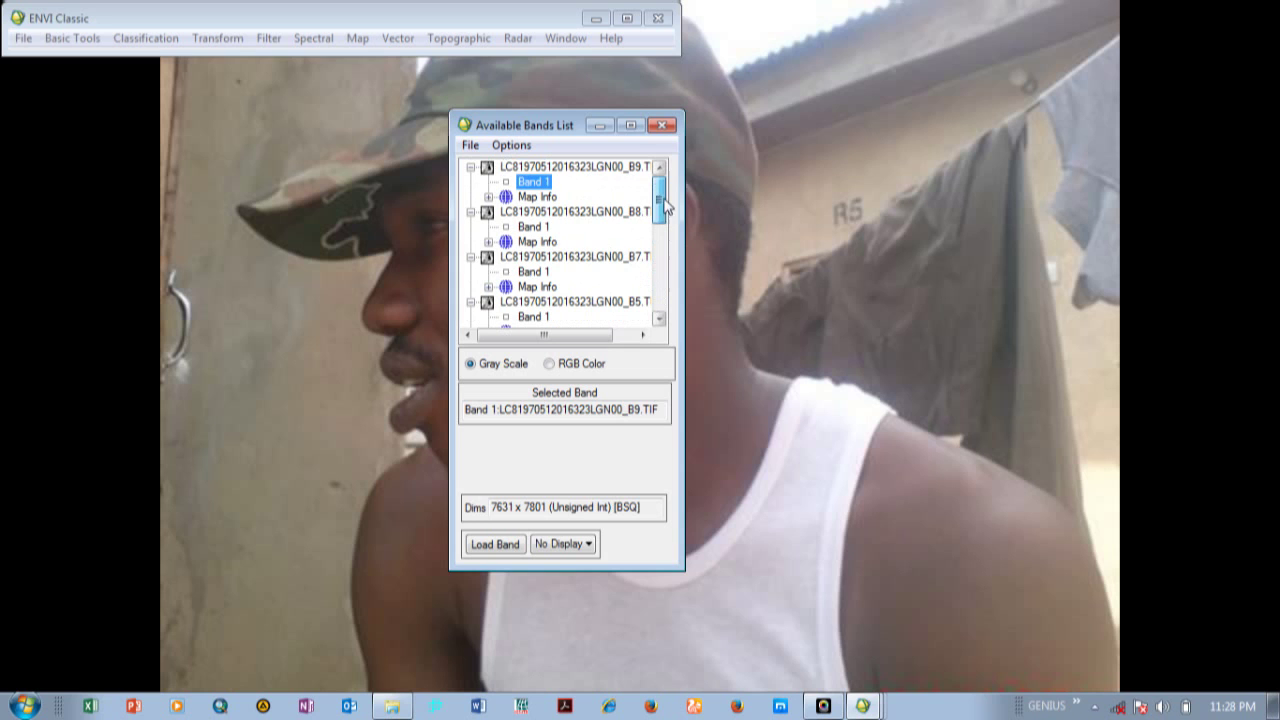
left_click_drag(586, 337, 606, 337)
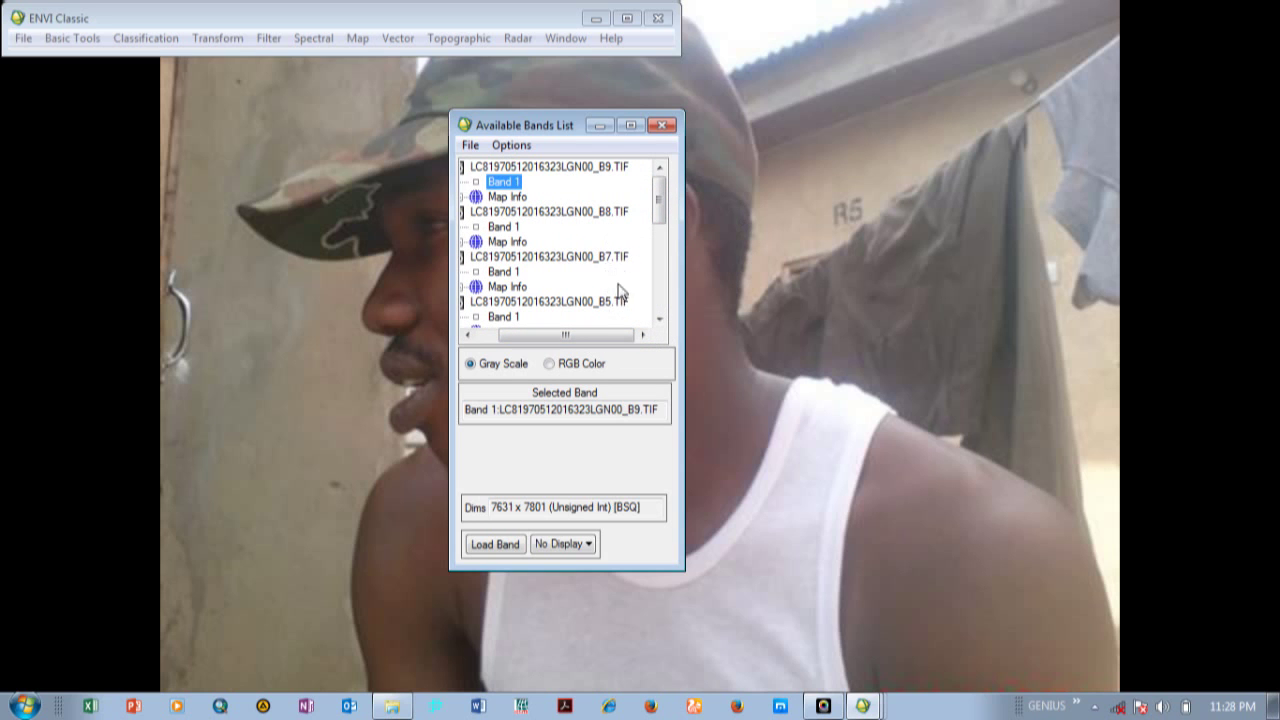
left_click_drag(660, 222, 664, 302)
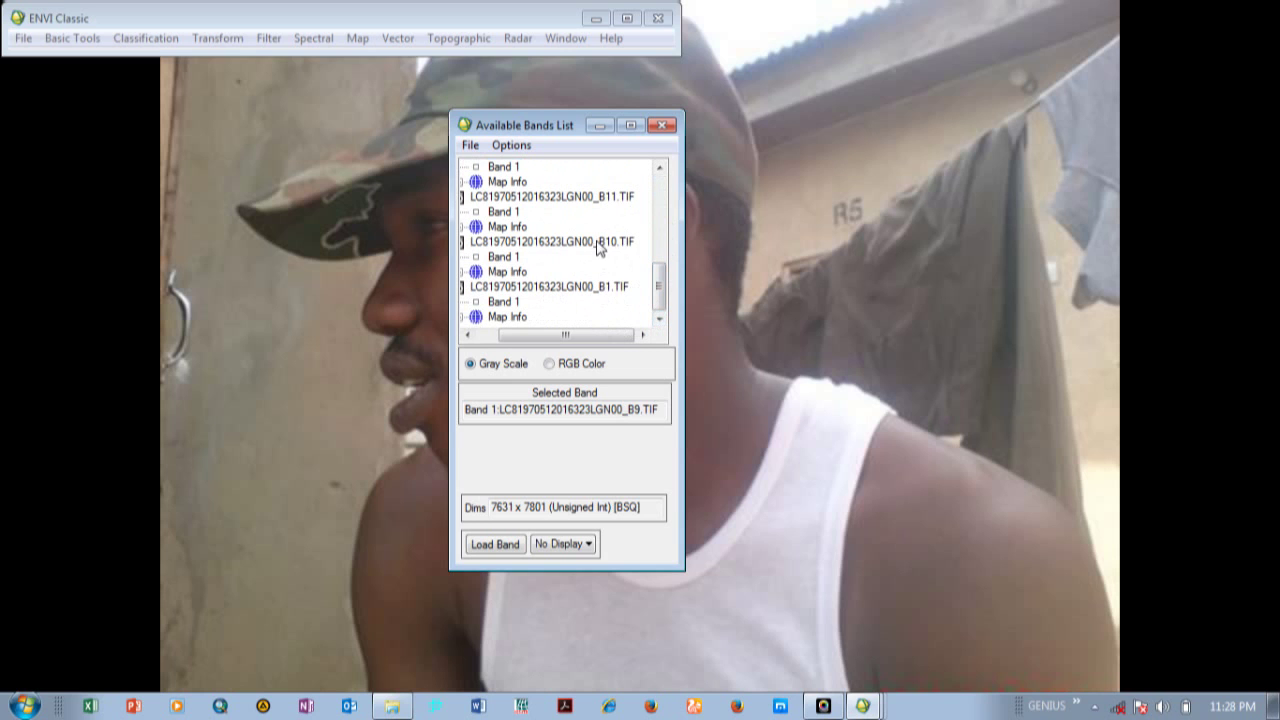
left_click_drag(659, 290, 675, 190)
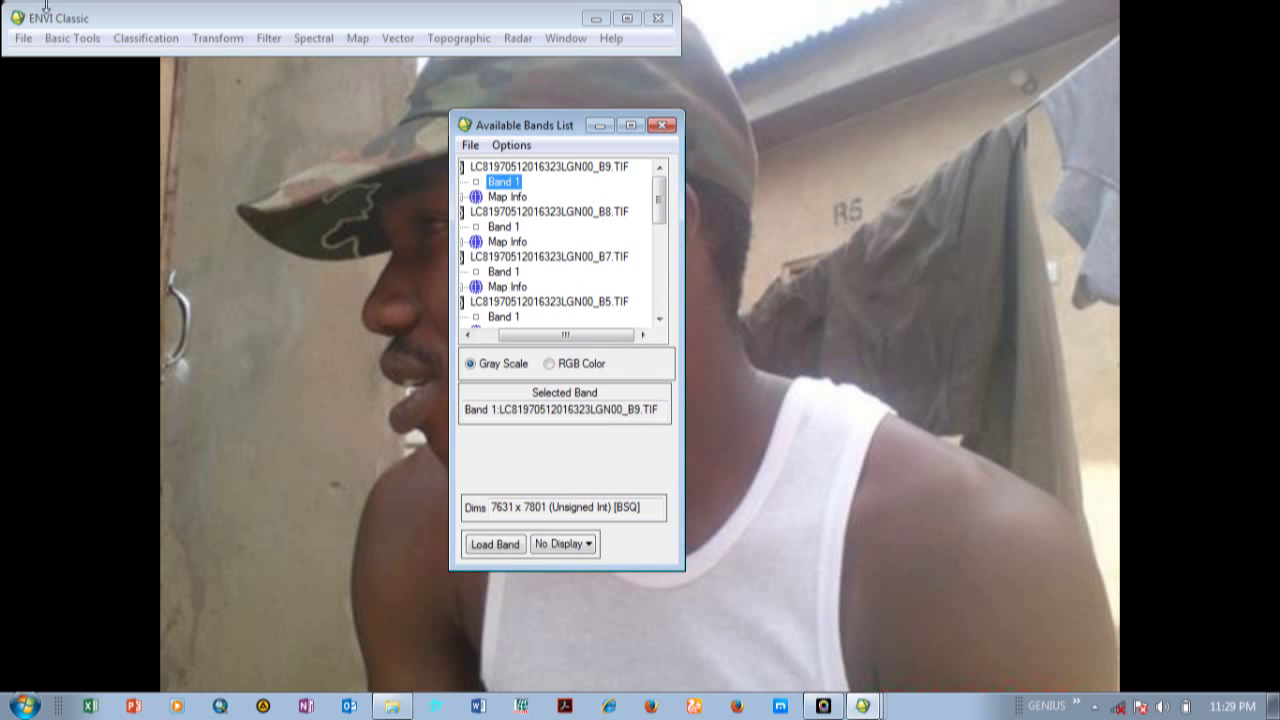
left_click(56, 42)
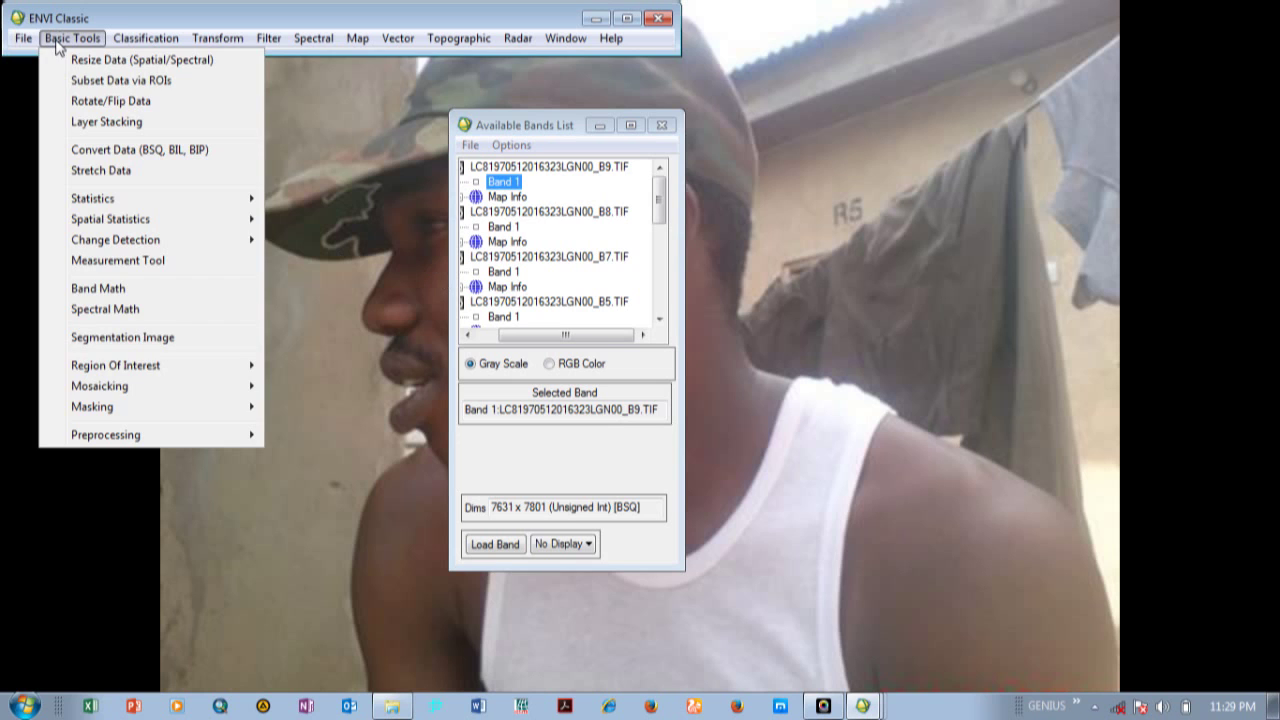
left_click(106, 124)
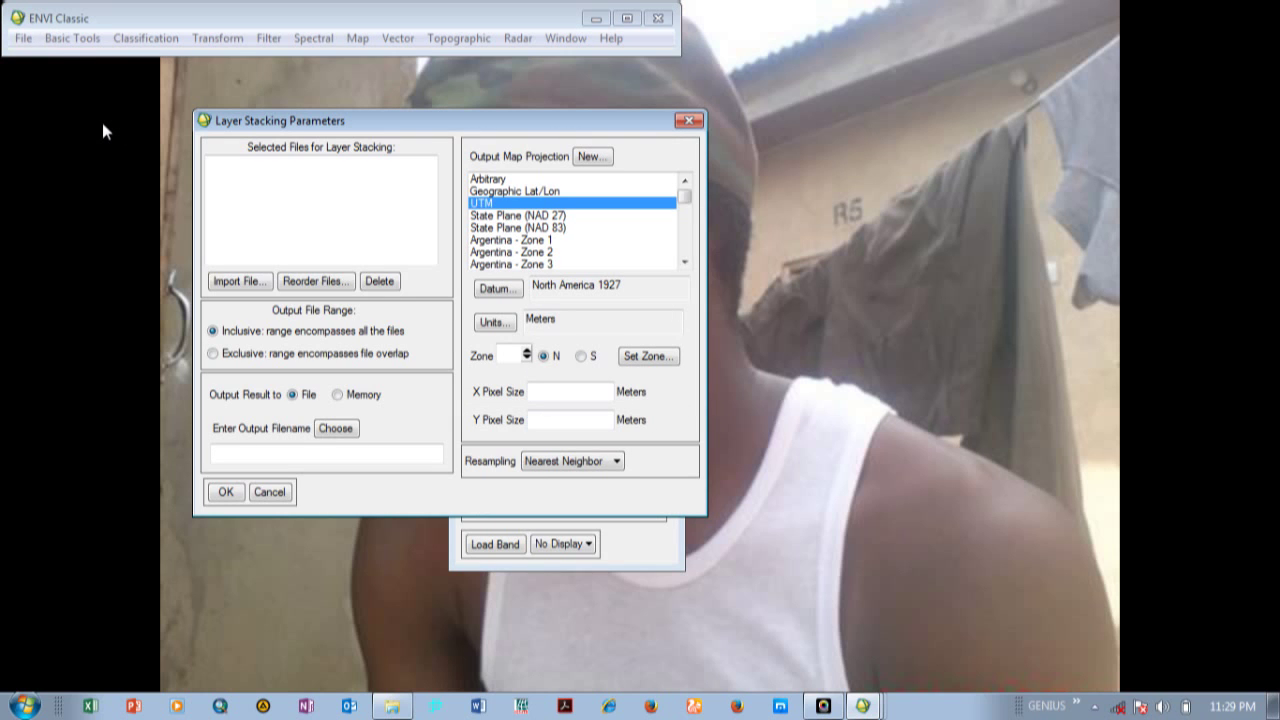
left_click(240, 281)
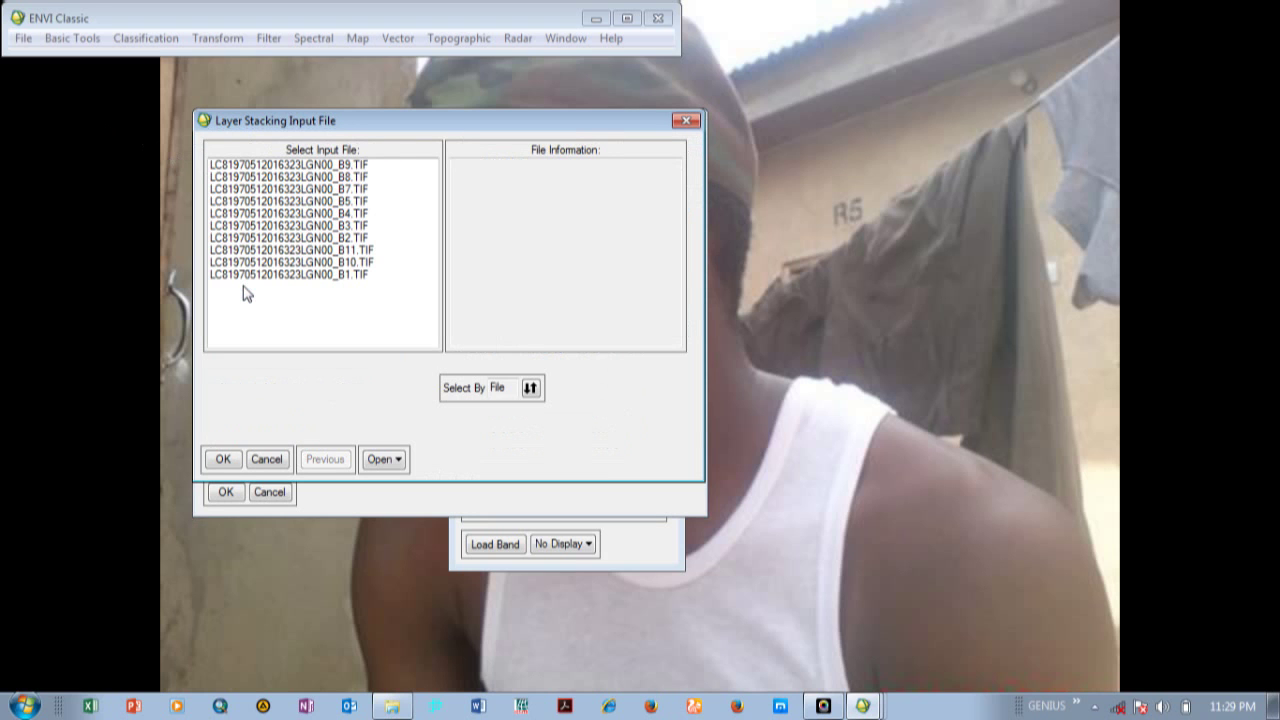
left_click(343, 166)
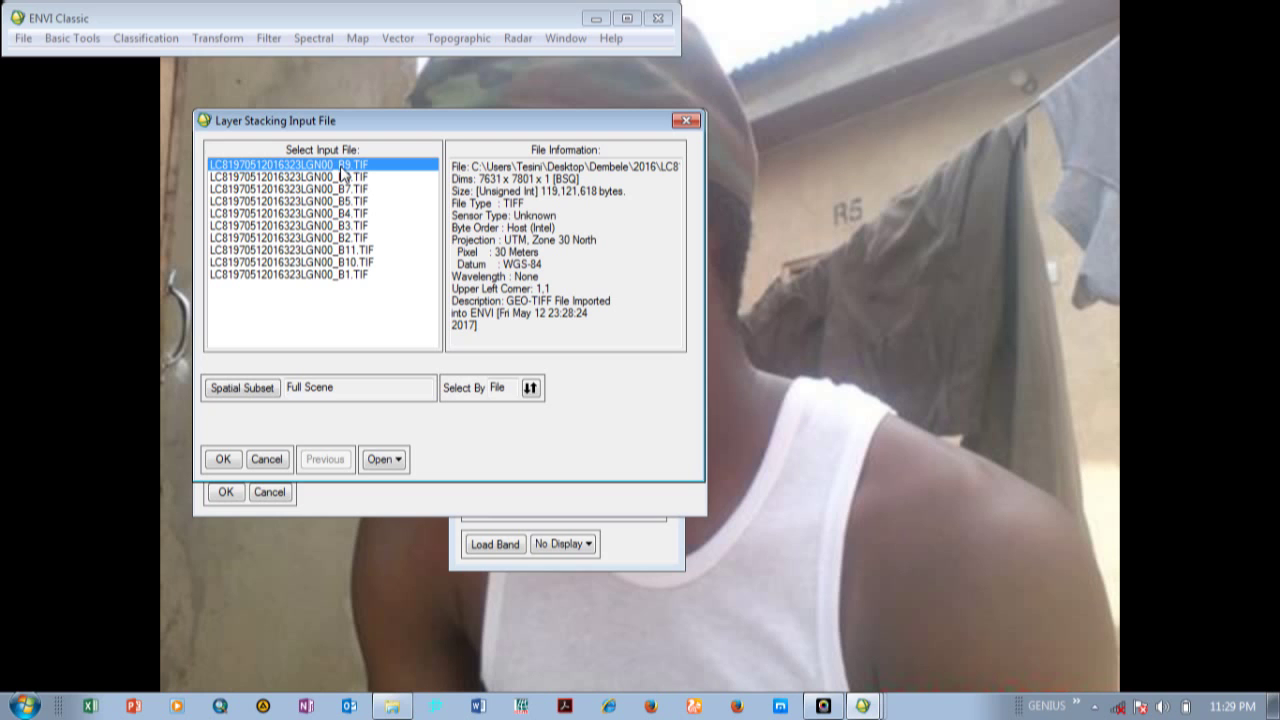
left_click(337, 276, "shift")
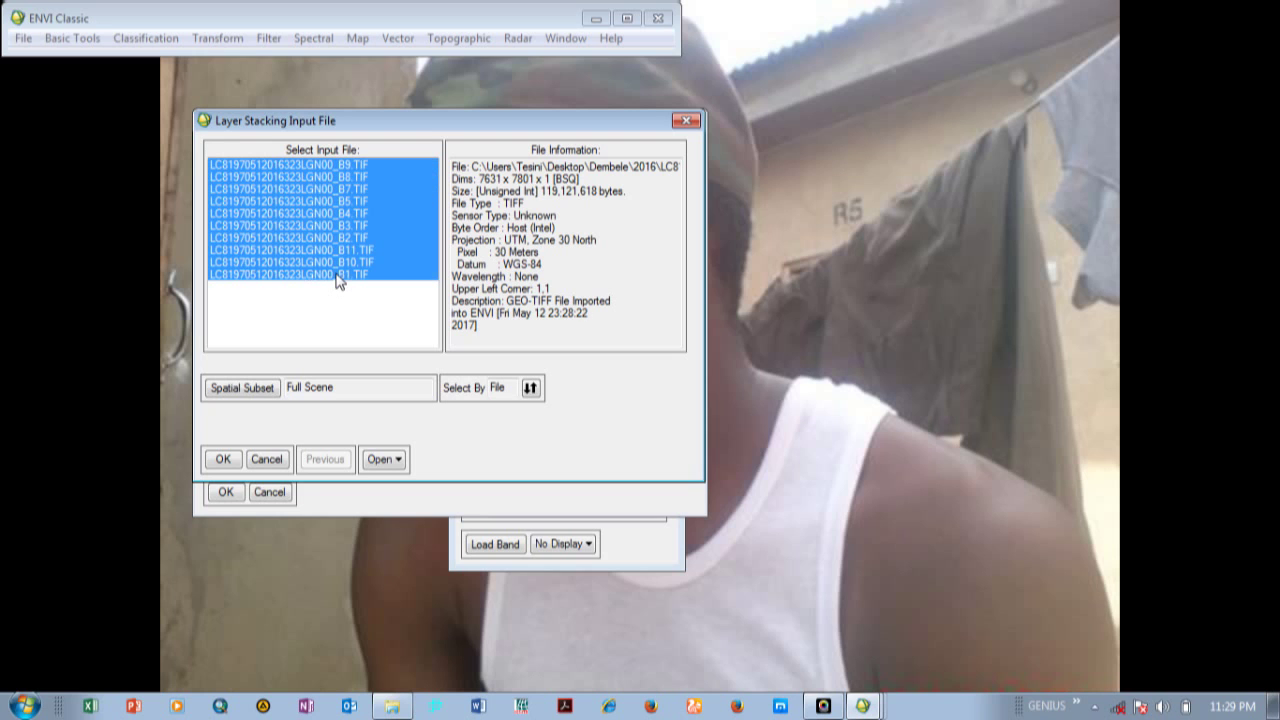
left_click(222, 460)
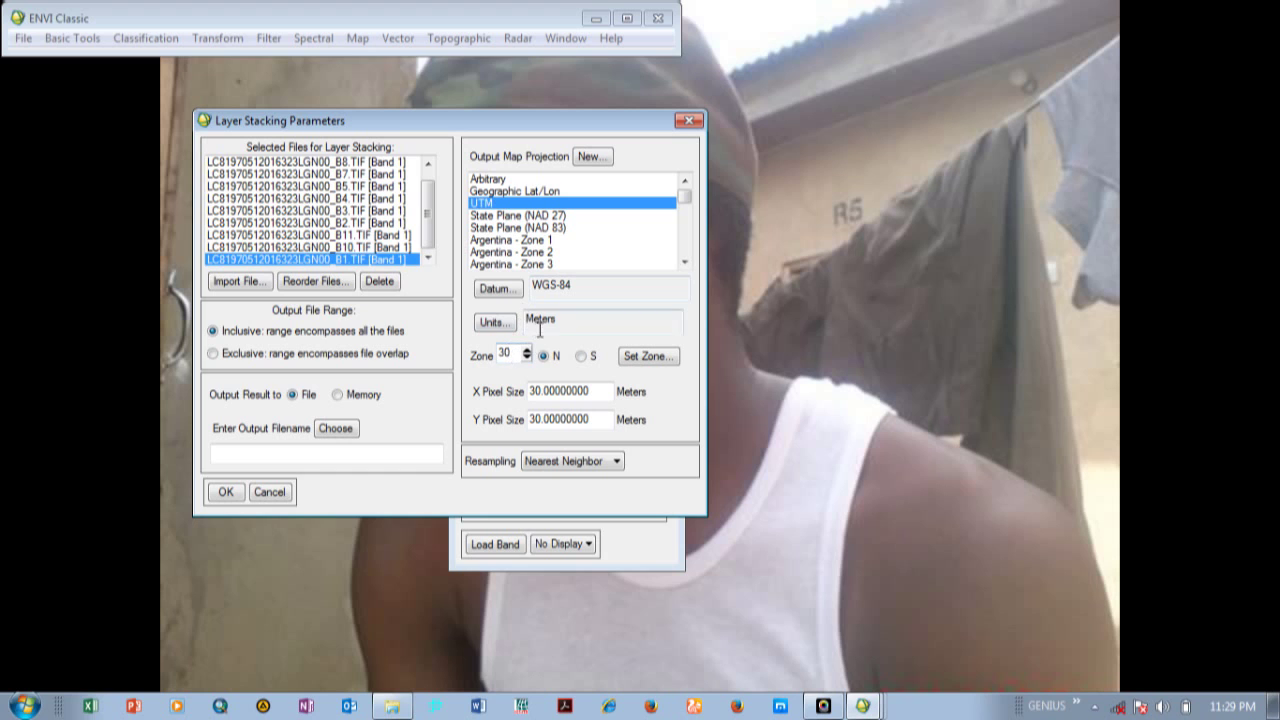
left_click(314, 283)
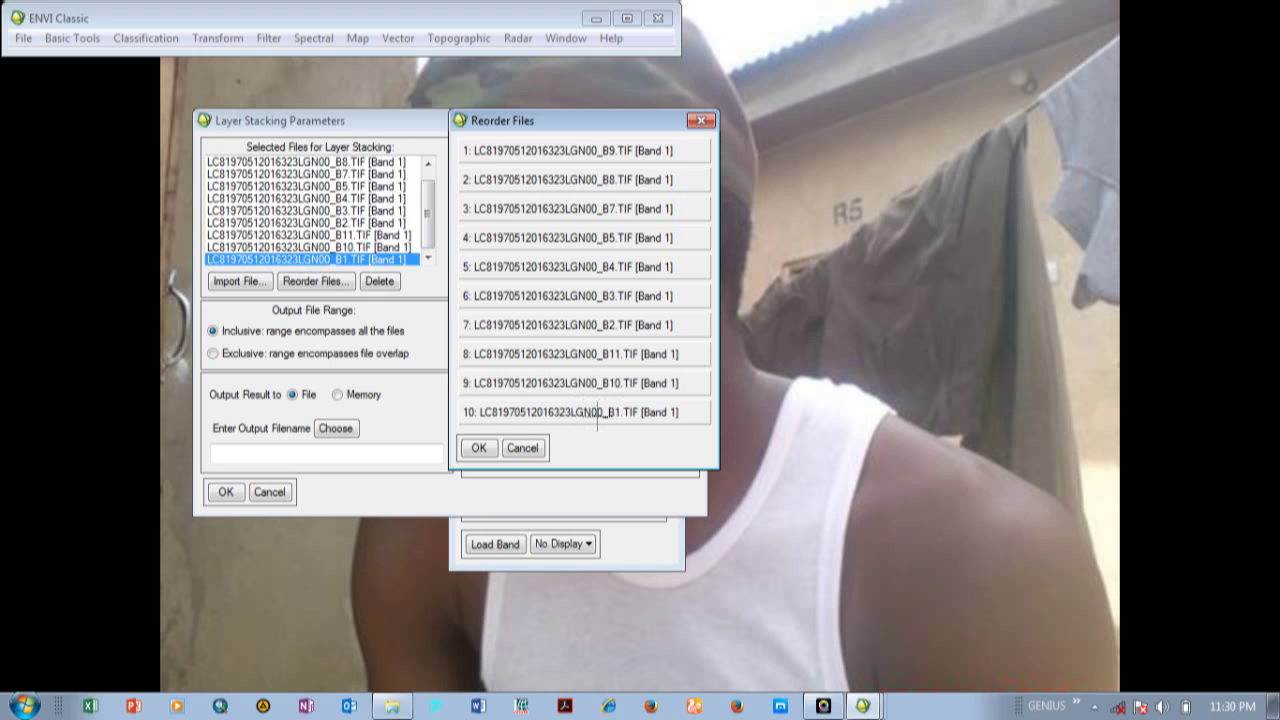
left_click_drag(600, 418, 600, 152)
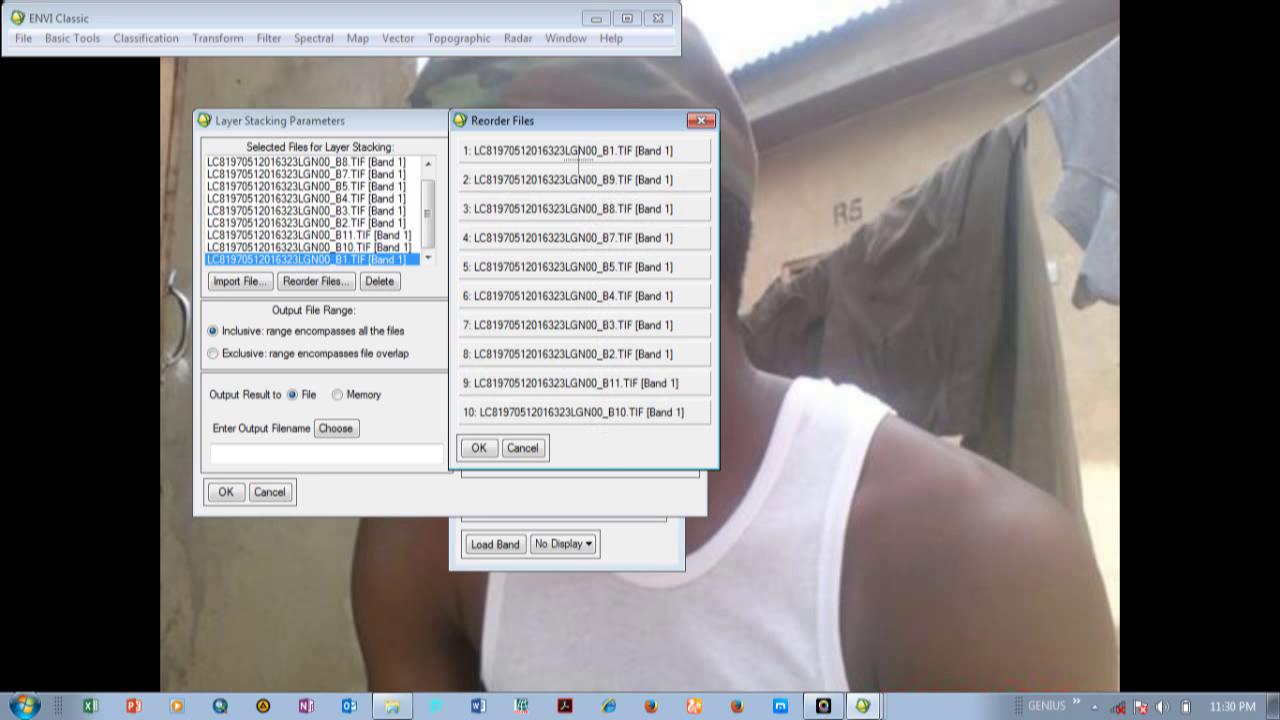
left_click_drag(578, 150, 560, 412)
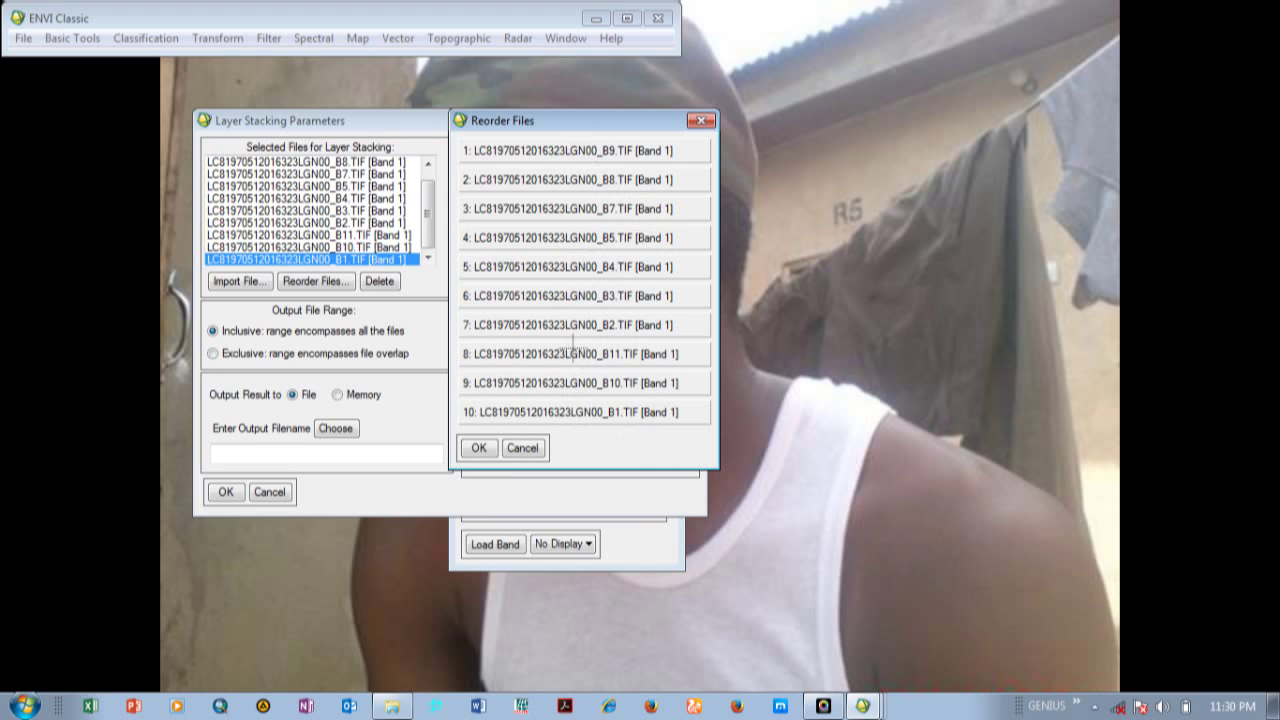
left_click(478, 450)
left_click(522, 449)
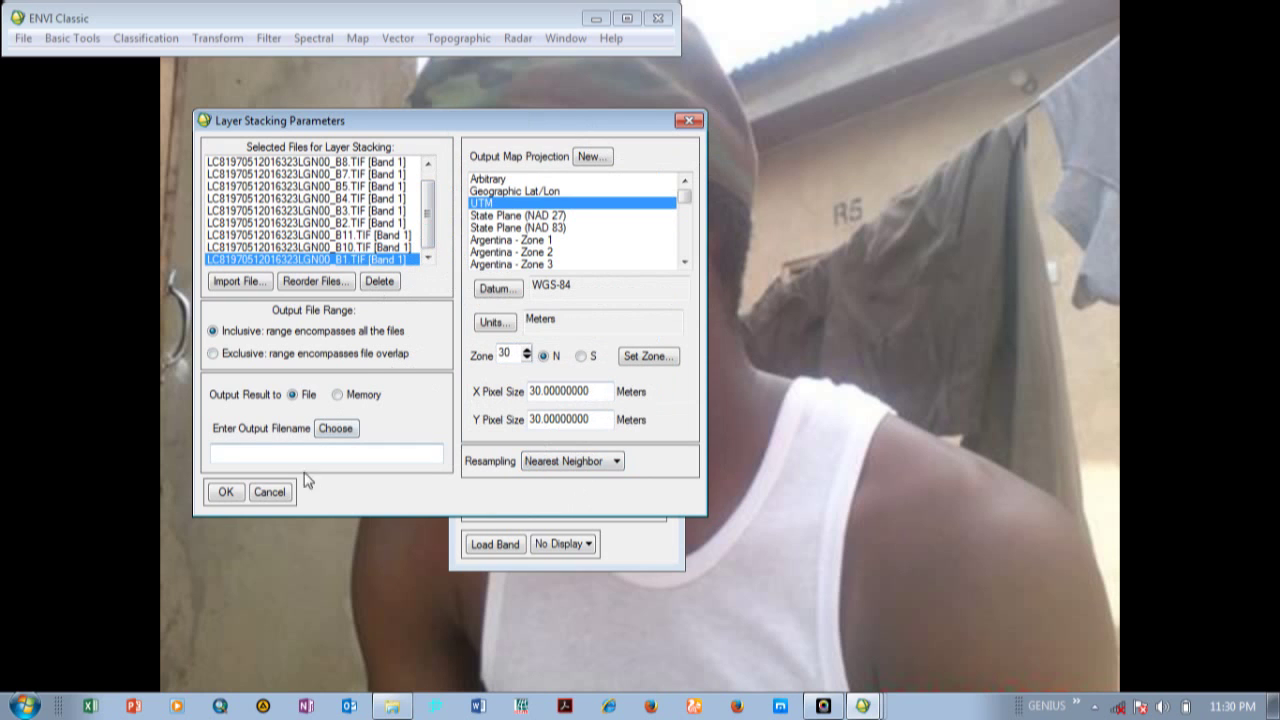
- Set the layer stack's output file to stacktesini in the 2016 folder and run the stacking
left_click(337, 429)
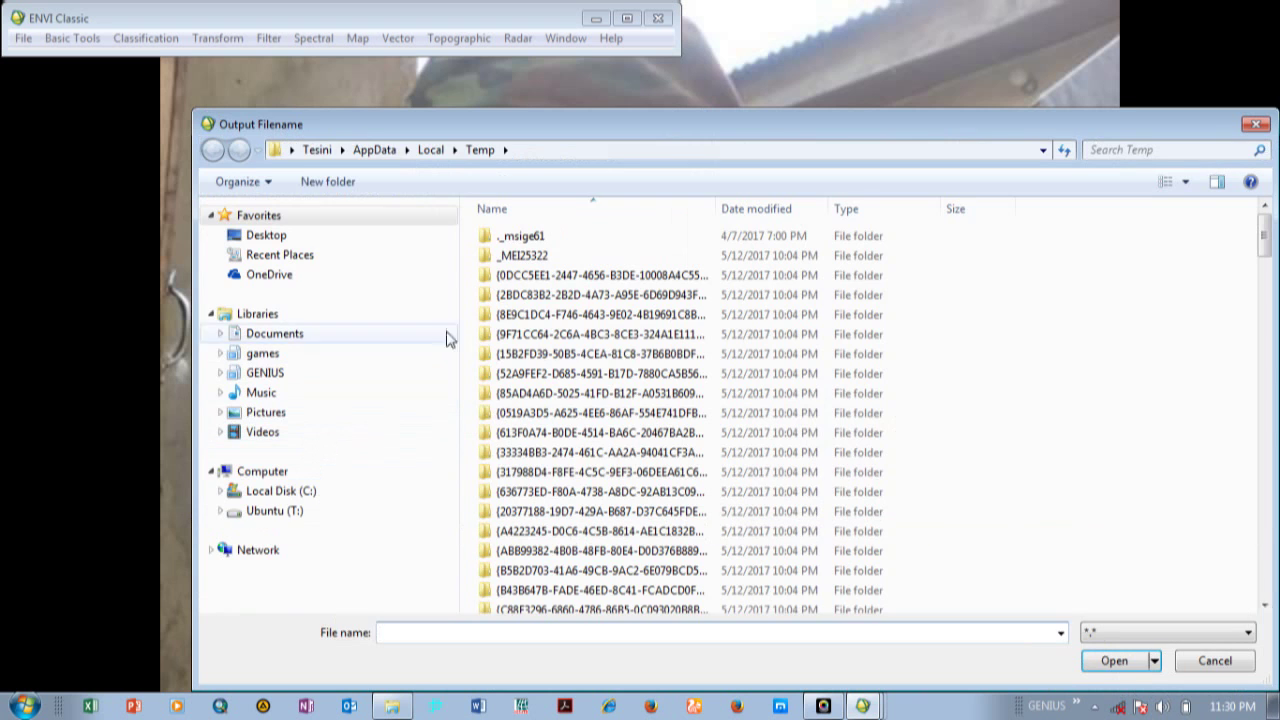
left_click_drag(397, 123, 393, 85)
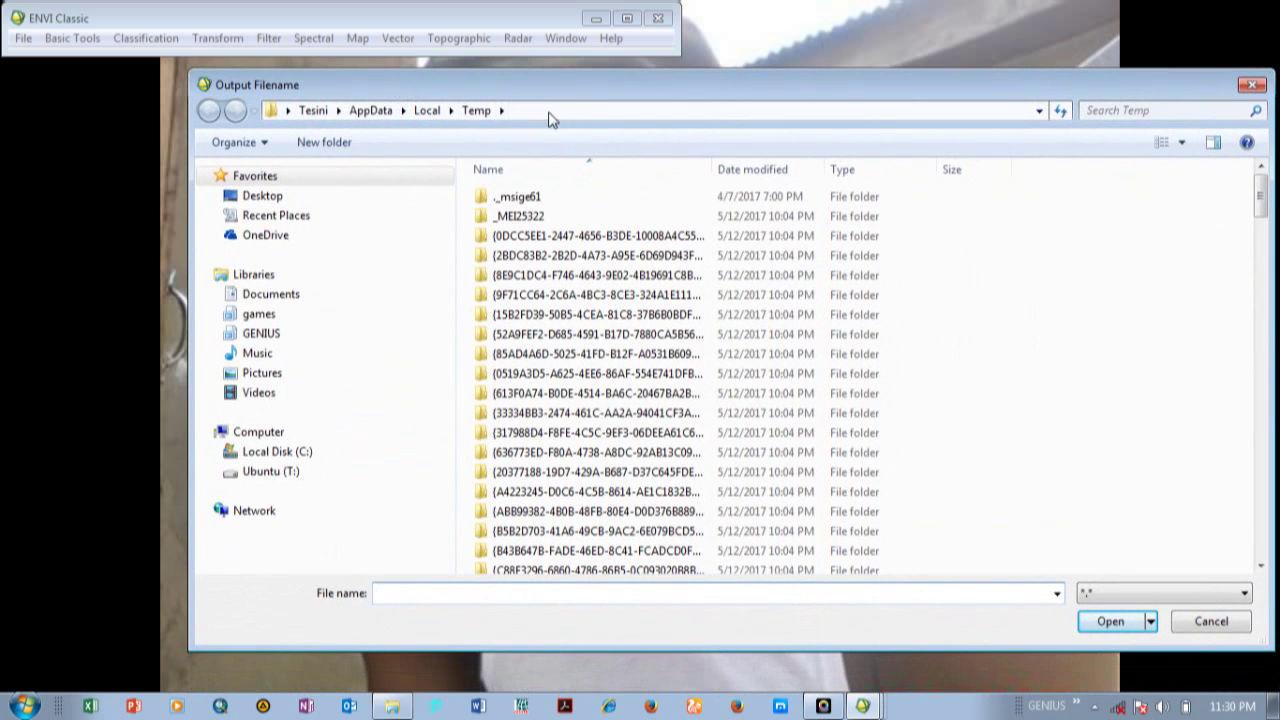
left_click(549, 112)
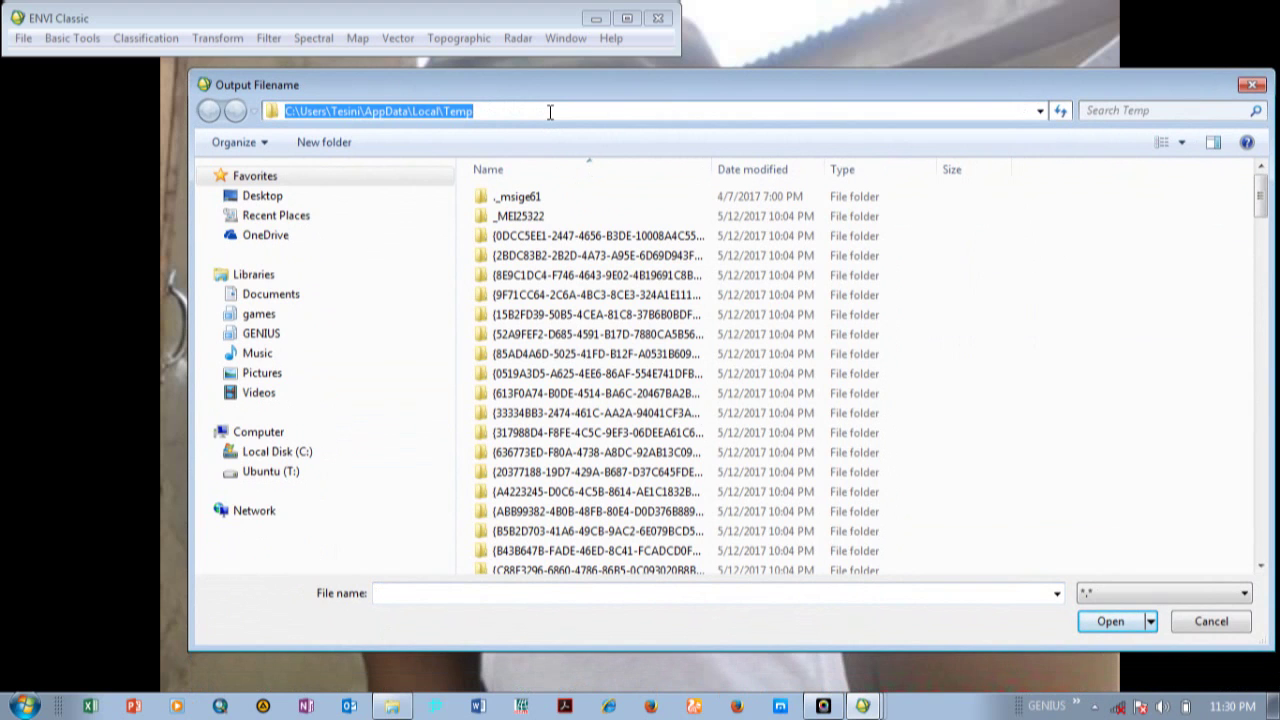
type("C:\\Users\\Tesini\\Desktop\\Dembele\\2016")
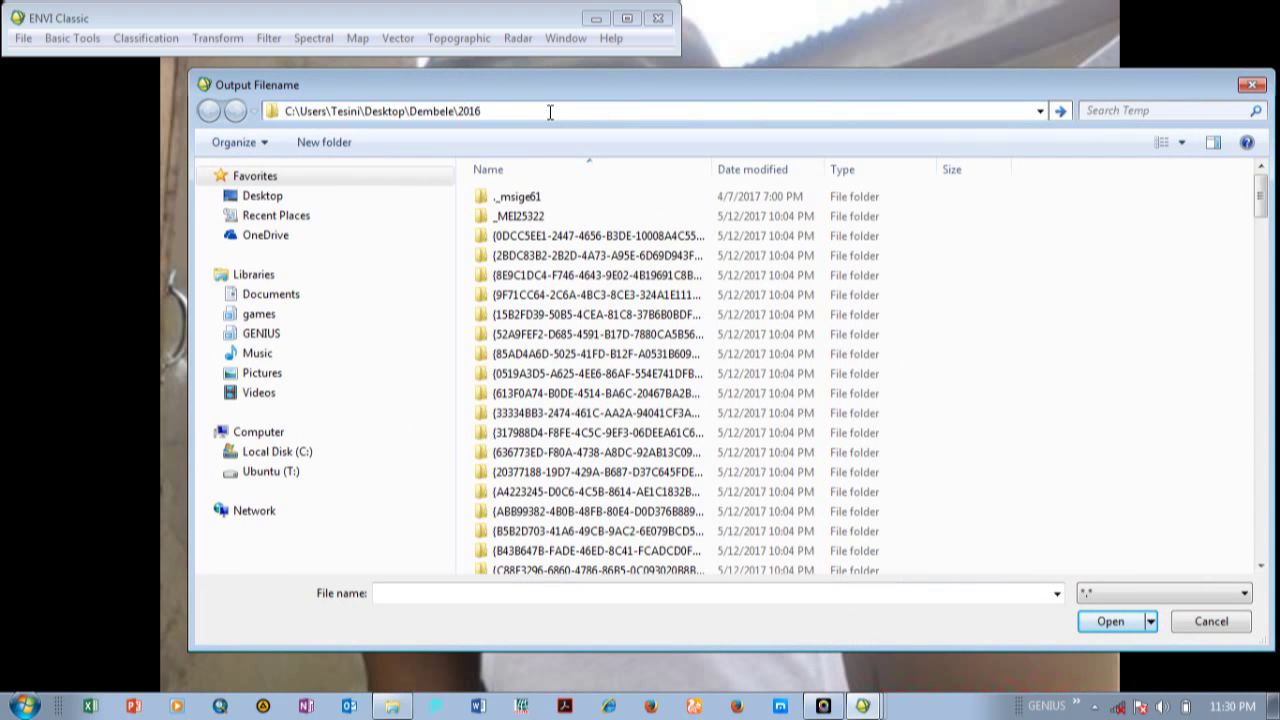
left_click(1059, 111)
left_click(481, 594)
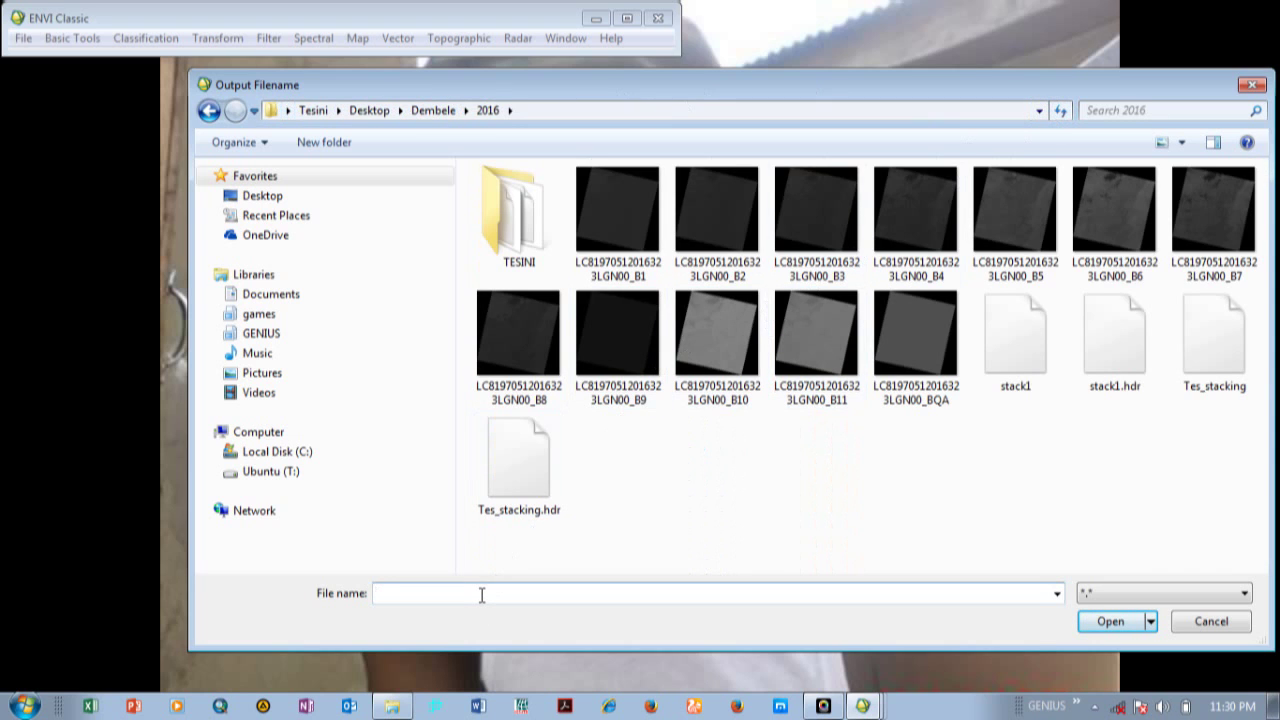
type("stacktesini")
left_click(1107, 624)
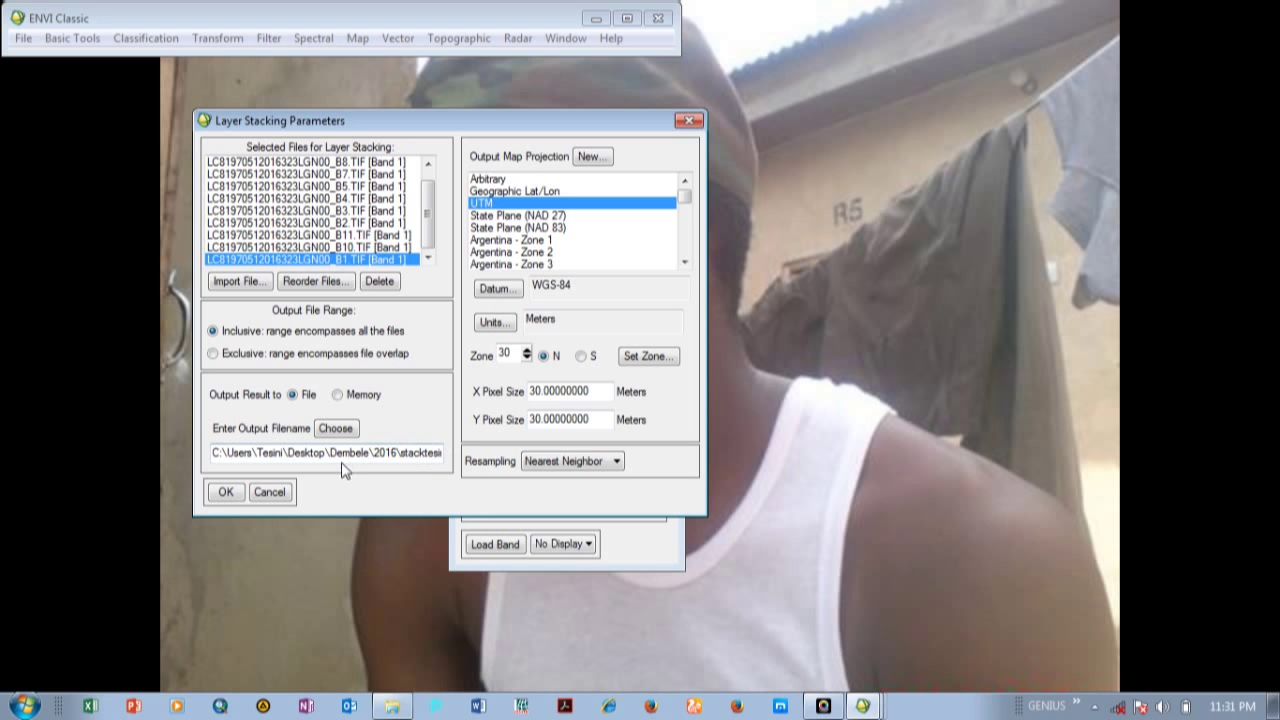
left_click(226, 495)
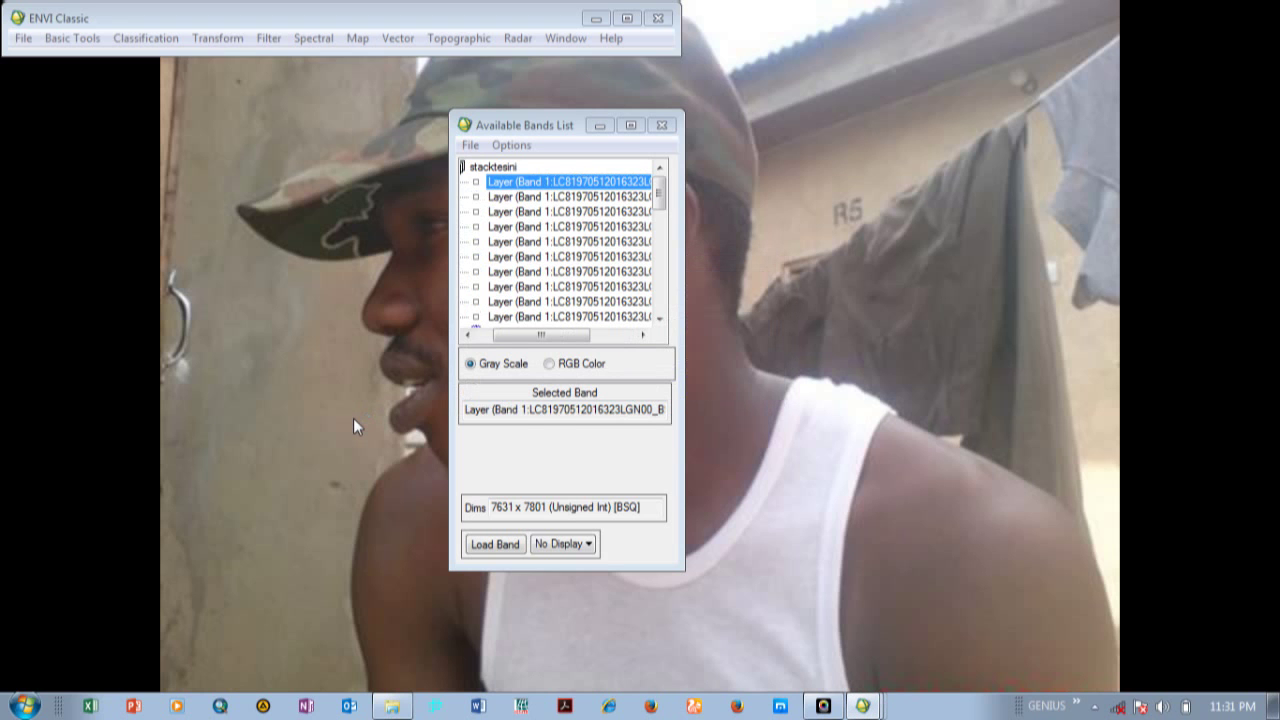
- Examine the layers of stacktesini and the source band each one comes from in the Available Bands List
left_click(507, 339)
left_click_drag(507, 339, 492, 280)
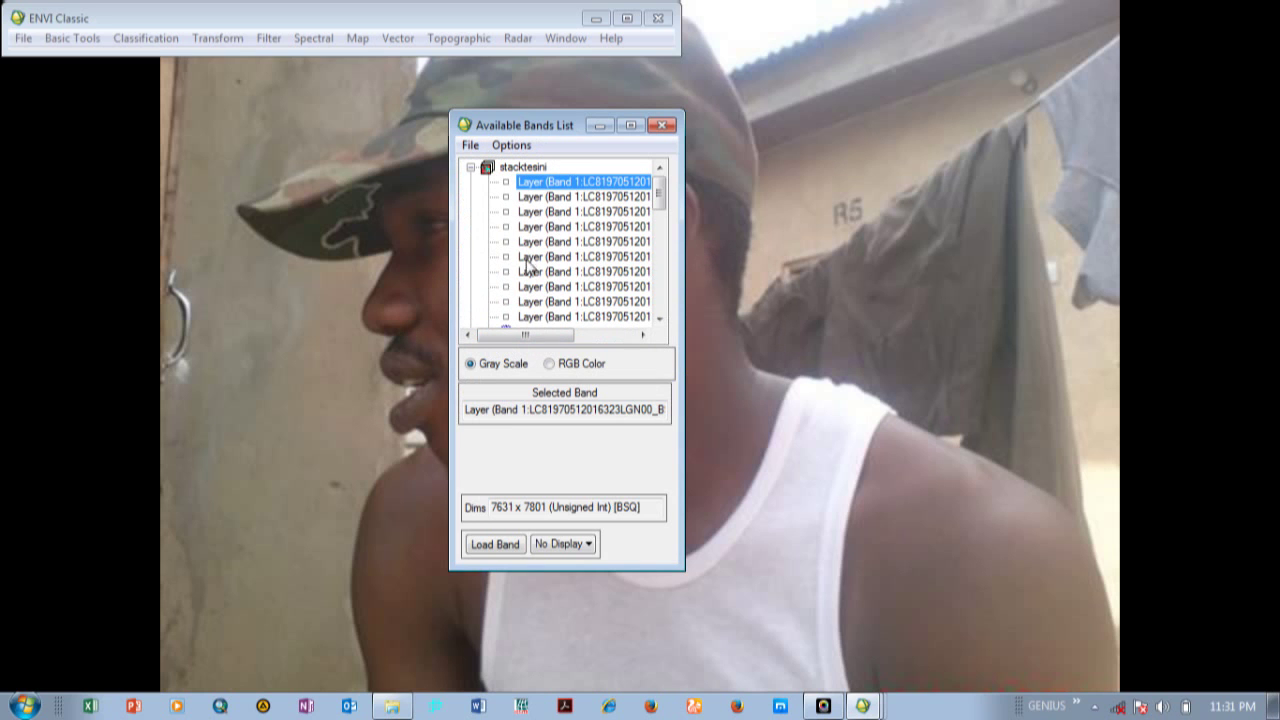
left_click_drag(660, 200, 660, 218)
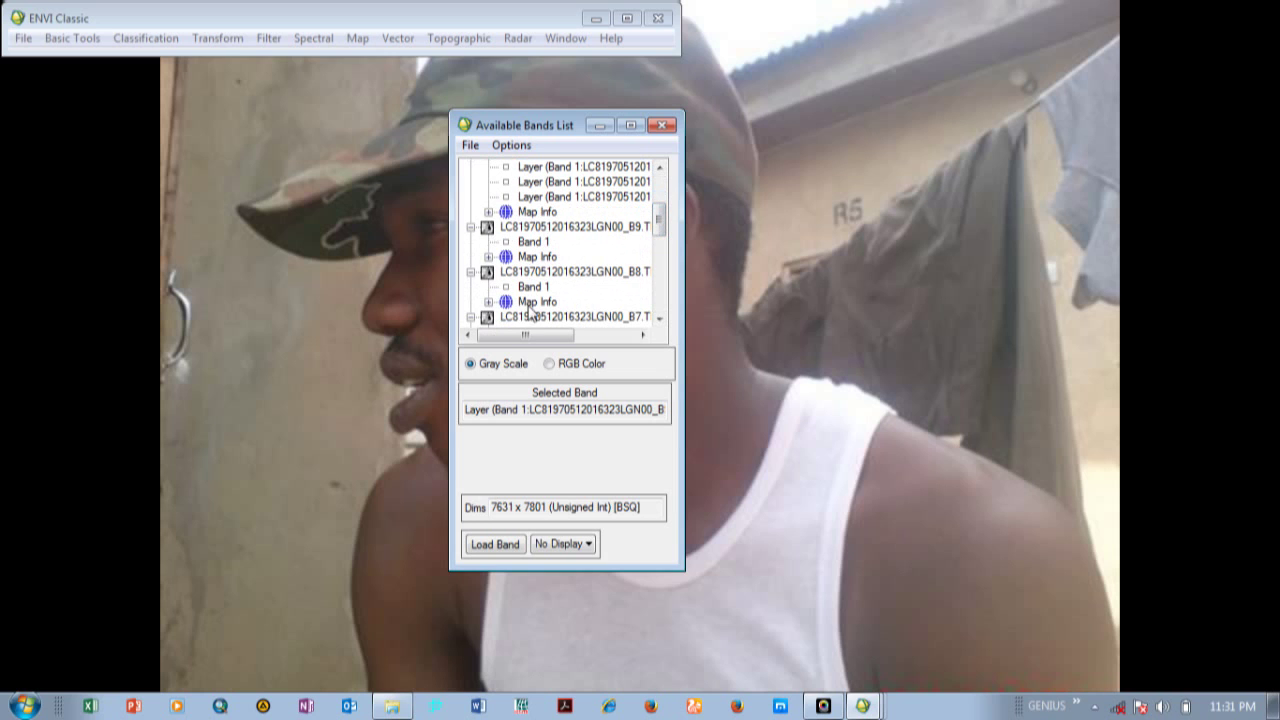
left_click_drag(662, 230, 660, 177)
left_click_drag(523, 340, 598, 338)
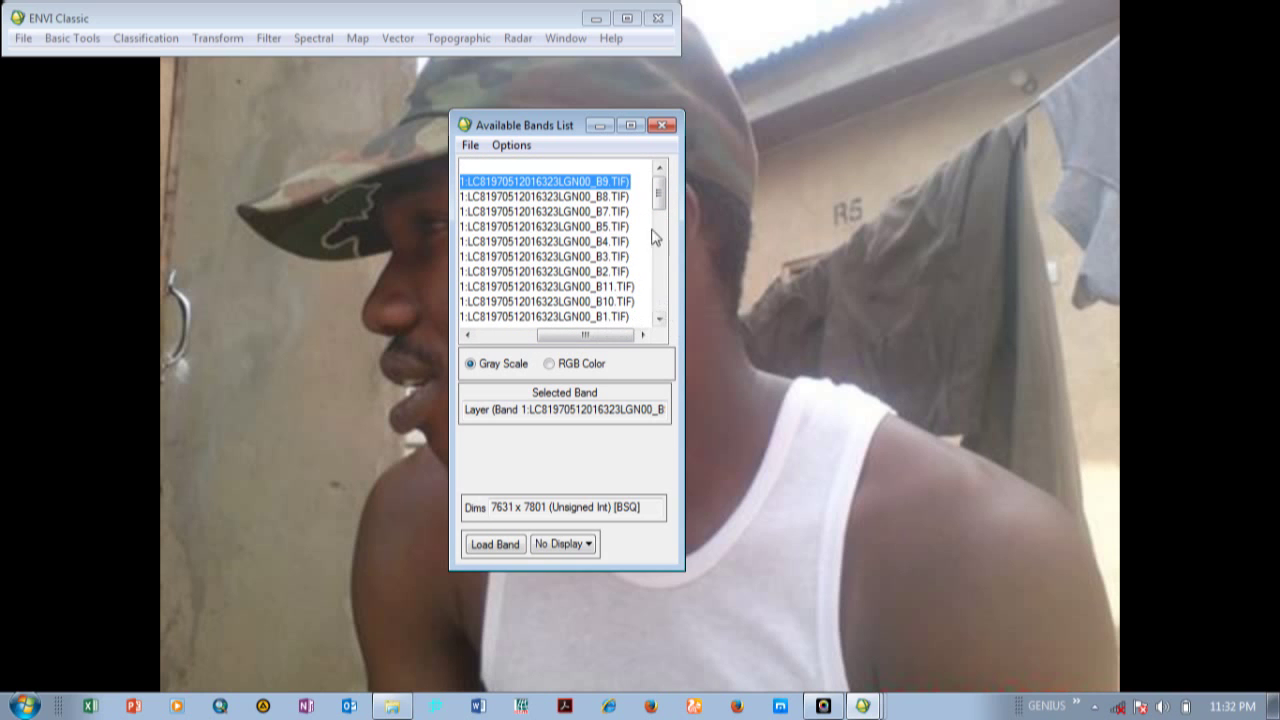
left_click_drag(661, 203, 659, 205)
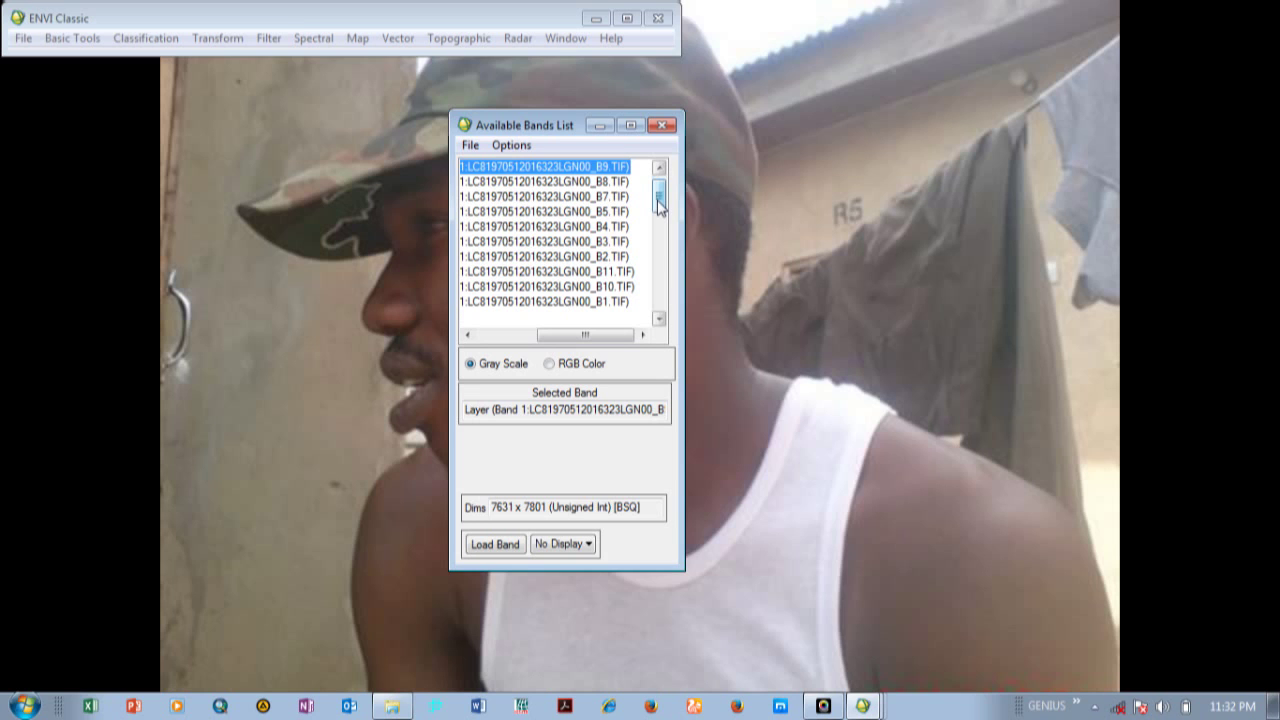
- Load stacktesini as an RGB composite with B5 as red, B4 as green and B3 as blue, and inspect different parts of the scene
left_click(549, 364)
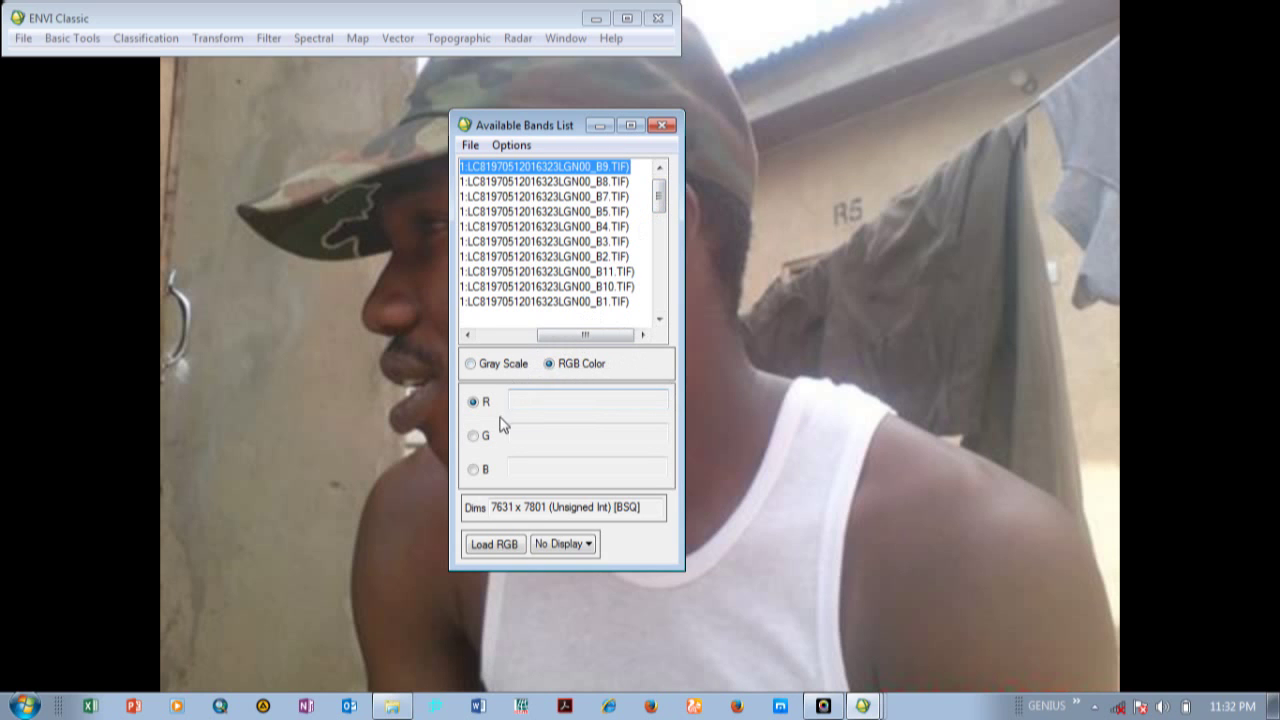
left_click(605, 212)
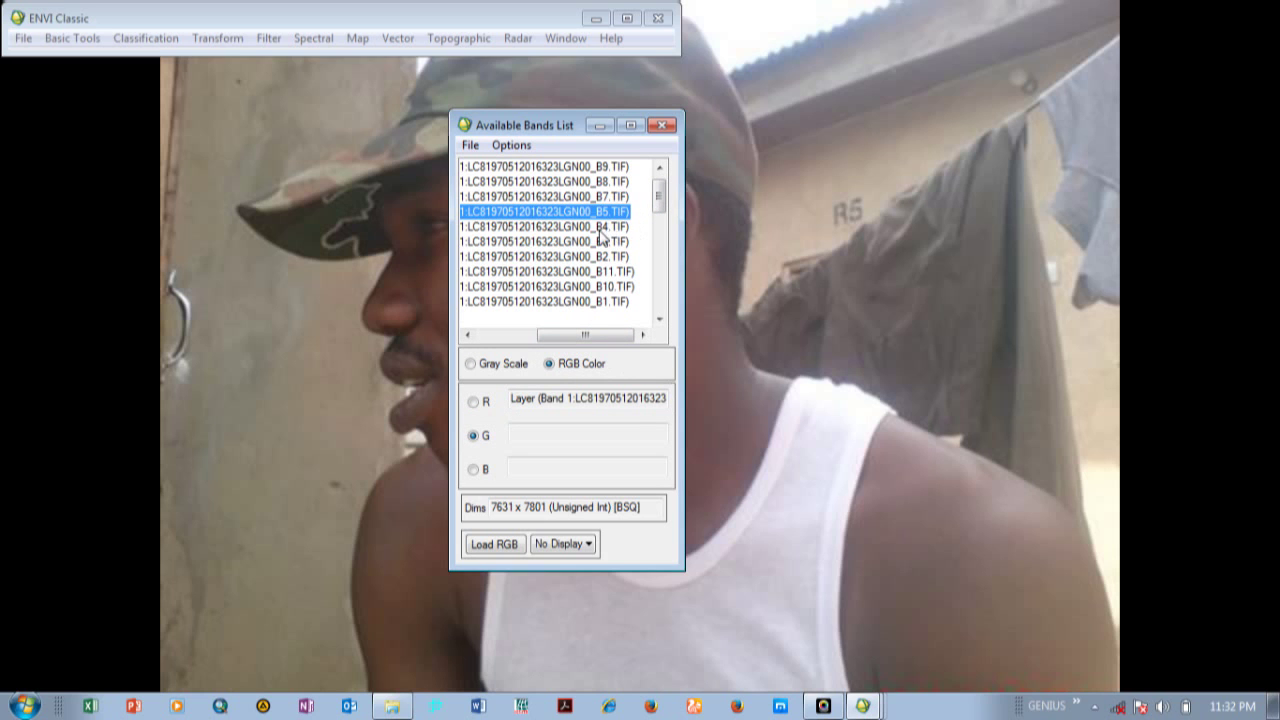
left_click(605, 227)
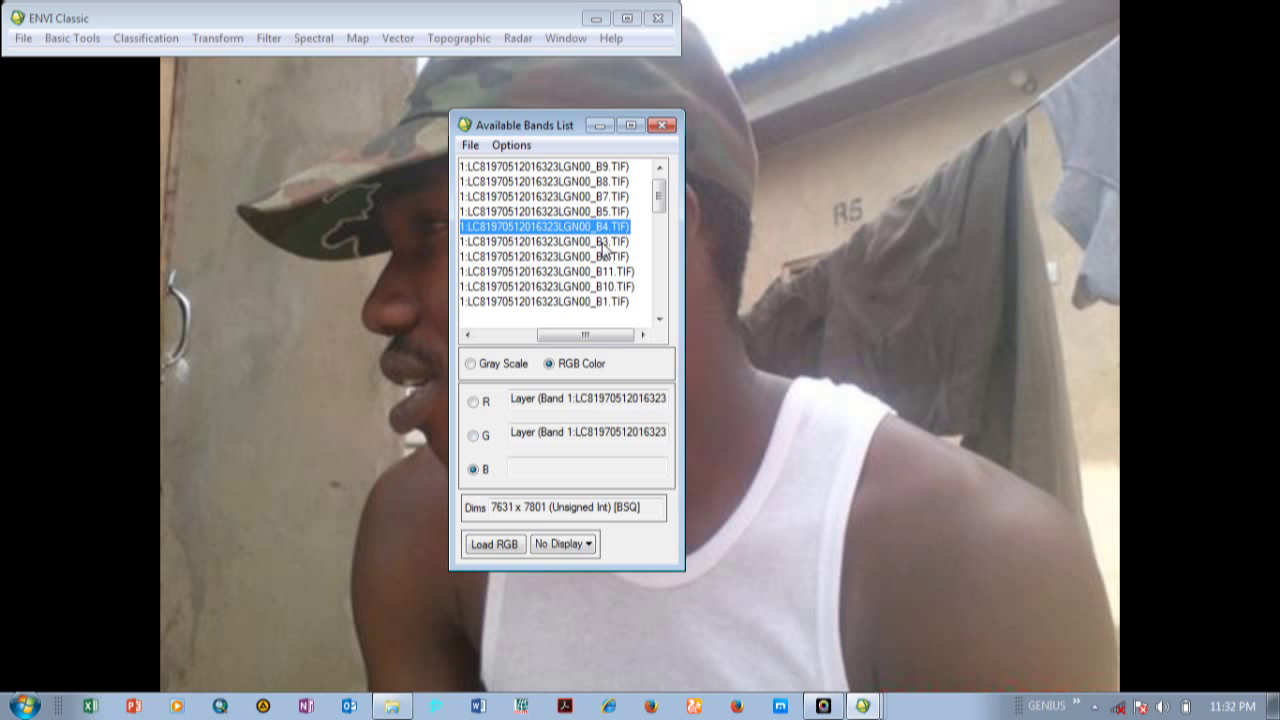
left_click(605, 242)
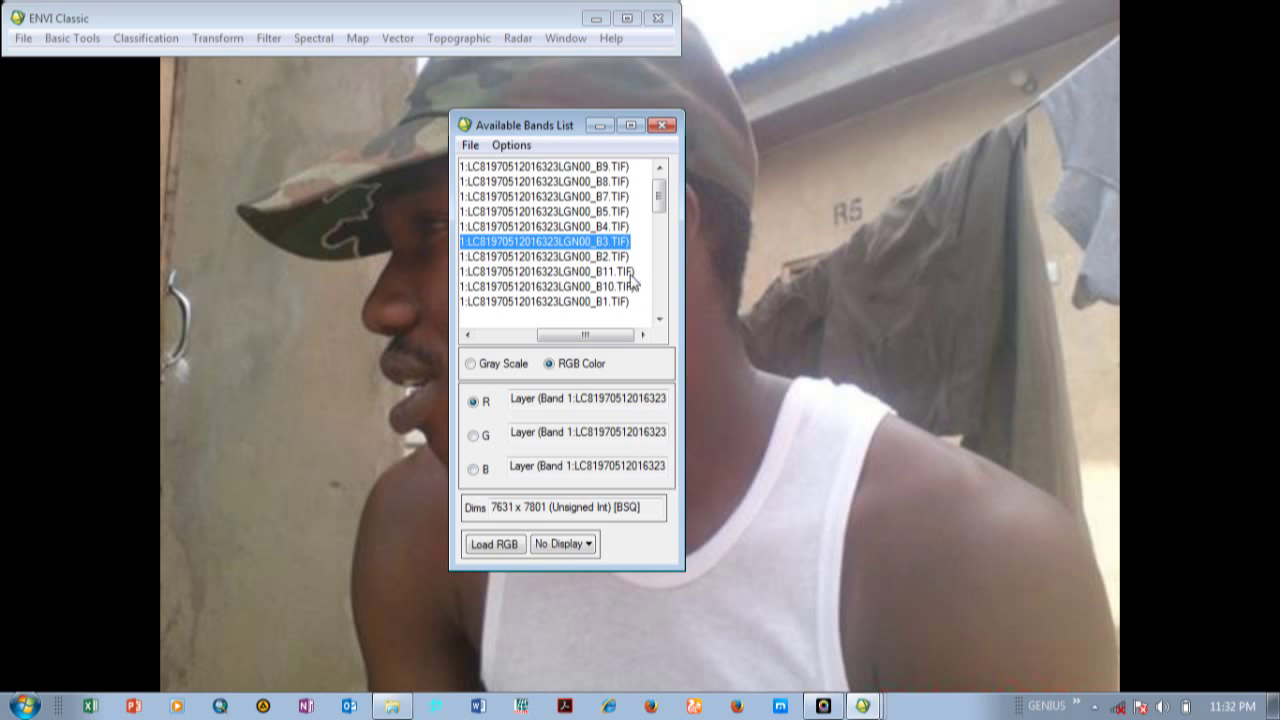
left_click(497, 545)
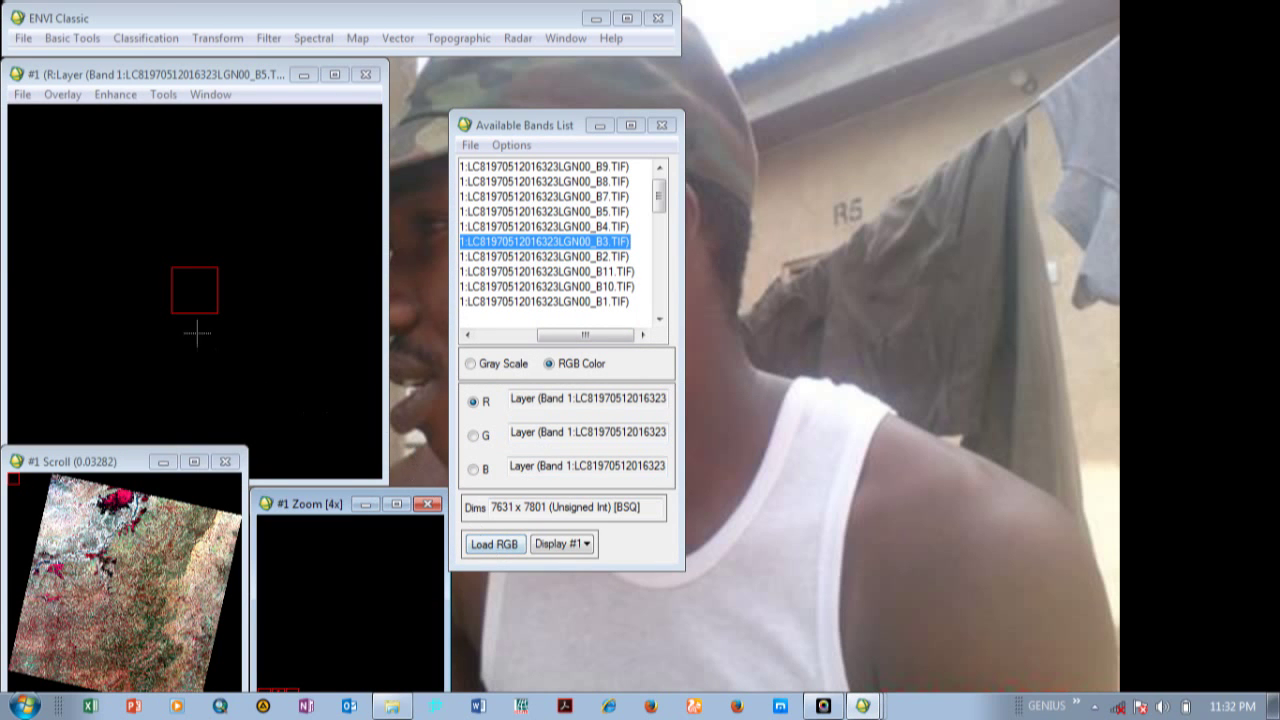
left_click_drag(11, 482, 63, 523)
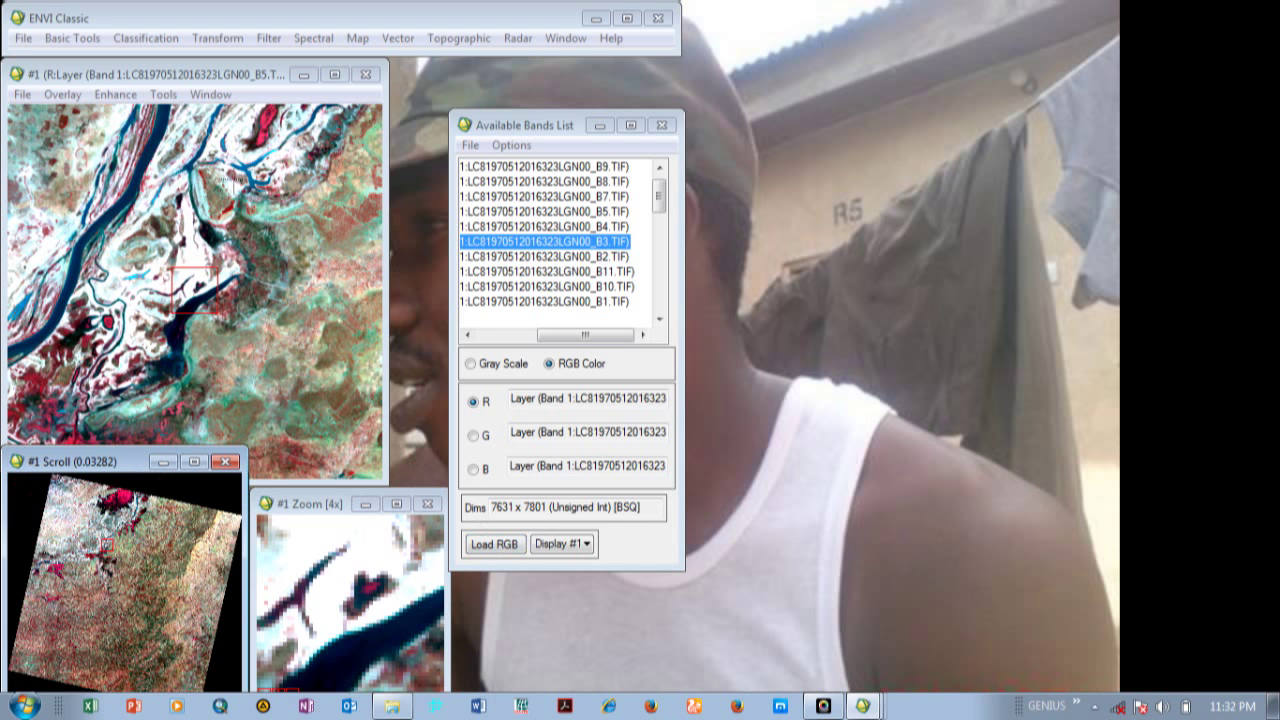
left_click_drag(96, 562, 125, 550)
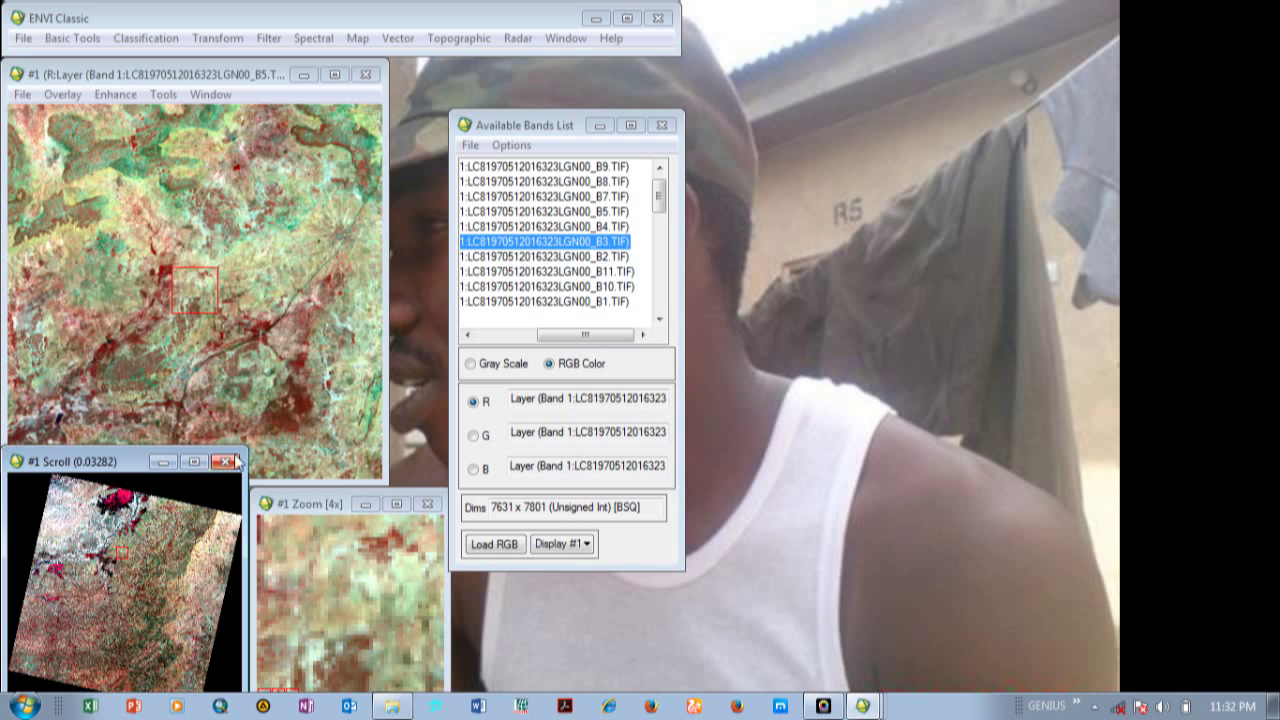
- Open the shapefile Commune__kla.shp from the TESINI folder as a vector file for import
left_click(406, 41)
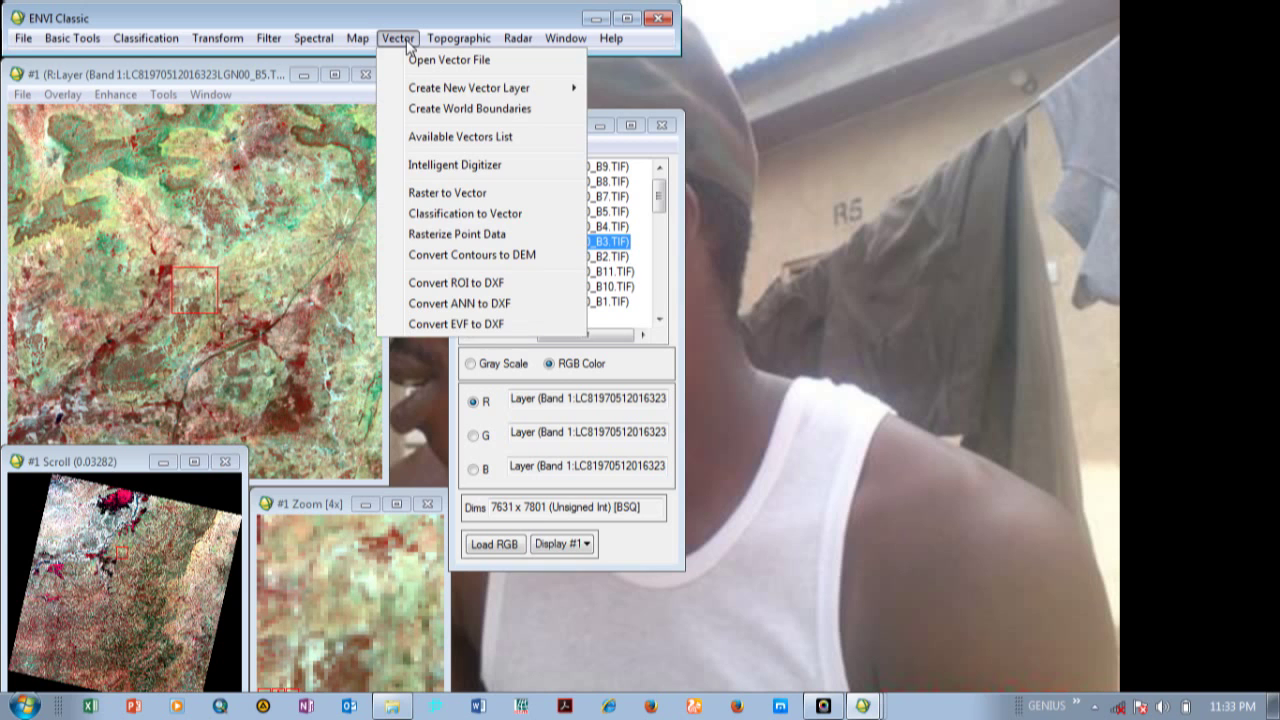
left_click(487, 63)
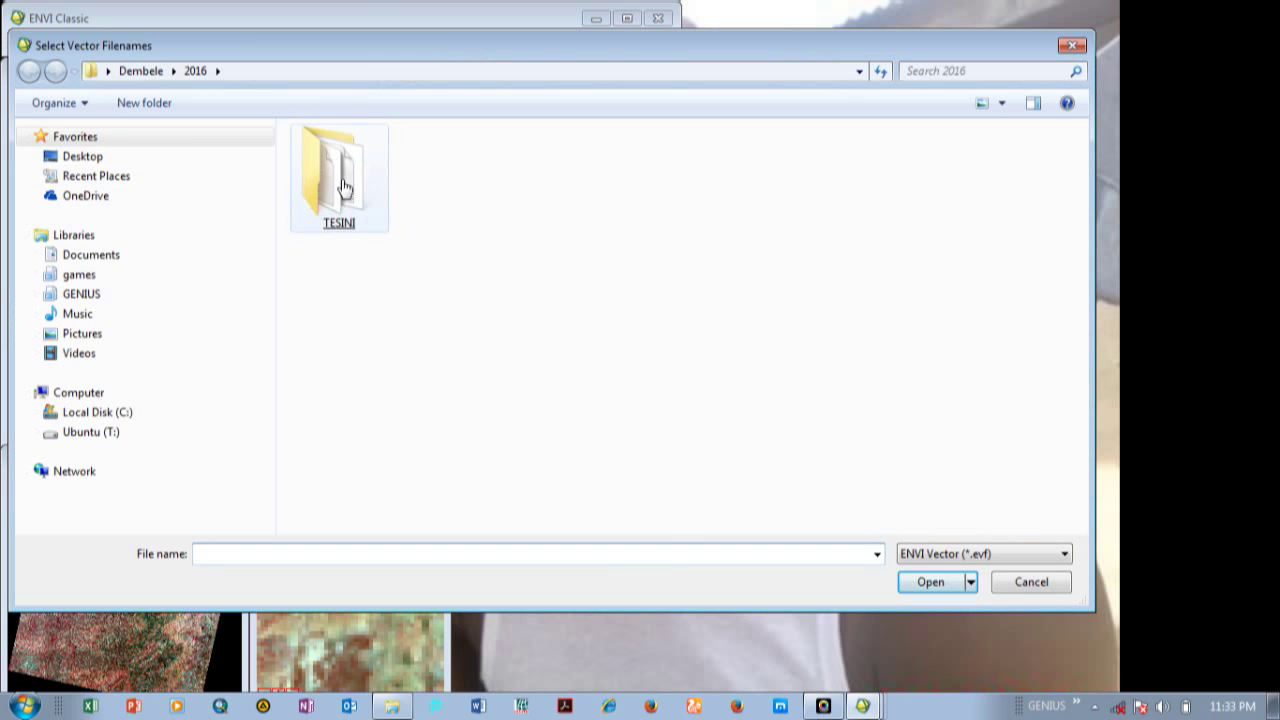
double_click(346, 195)
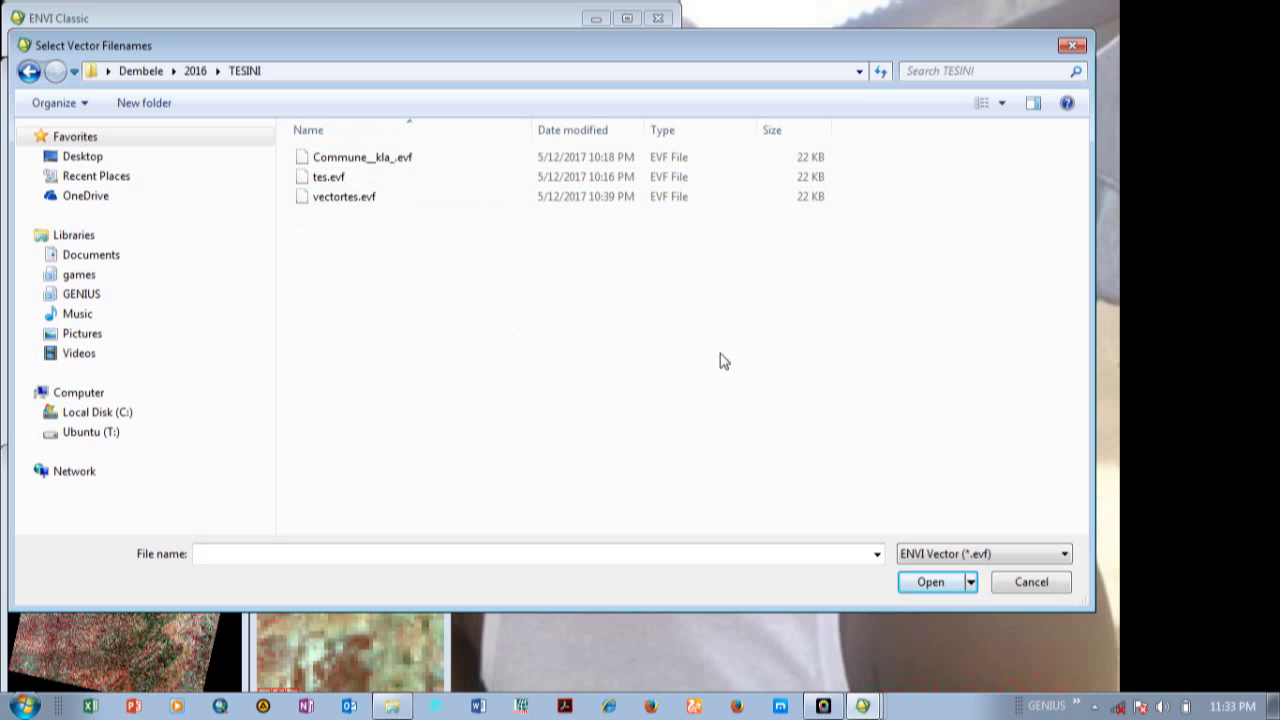
left_click(1065, 558)
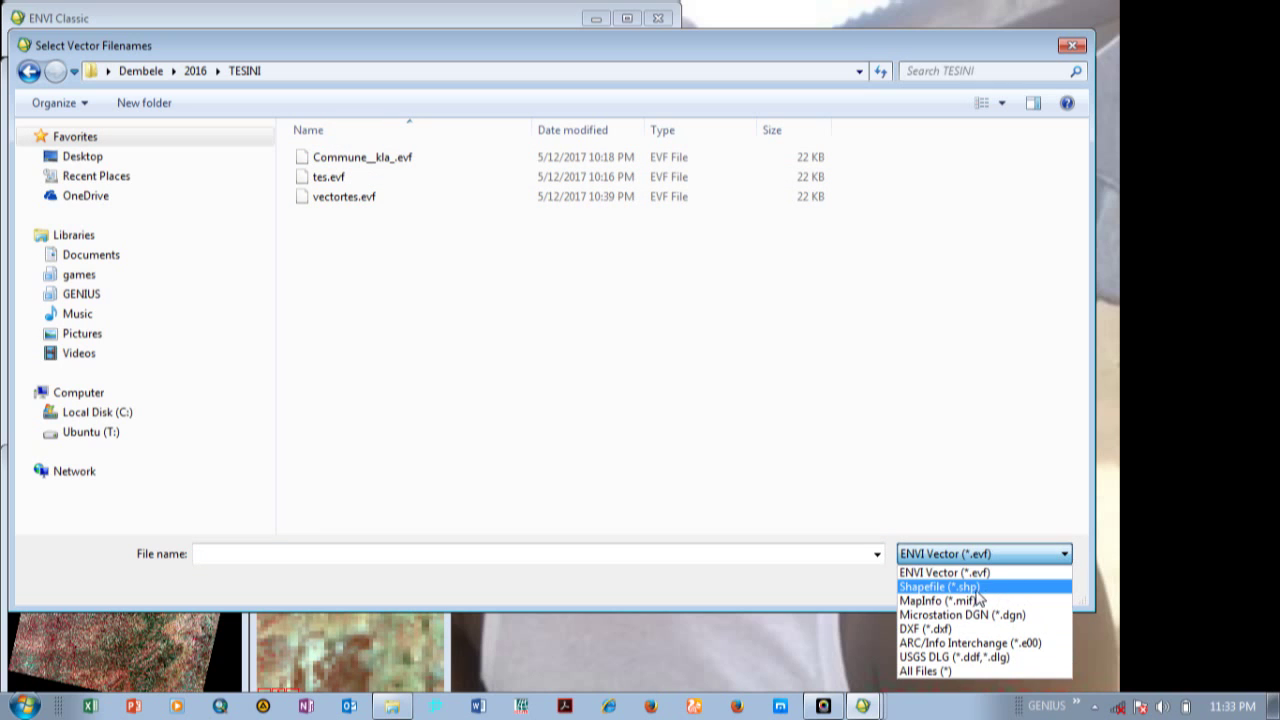
left_click(975, 588)
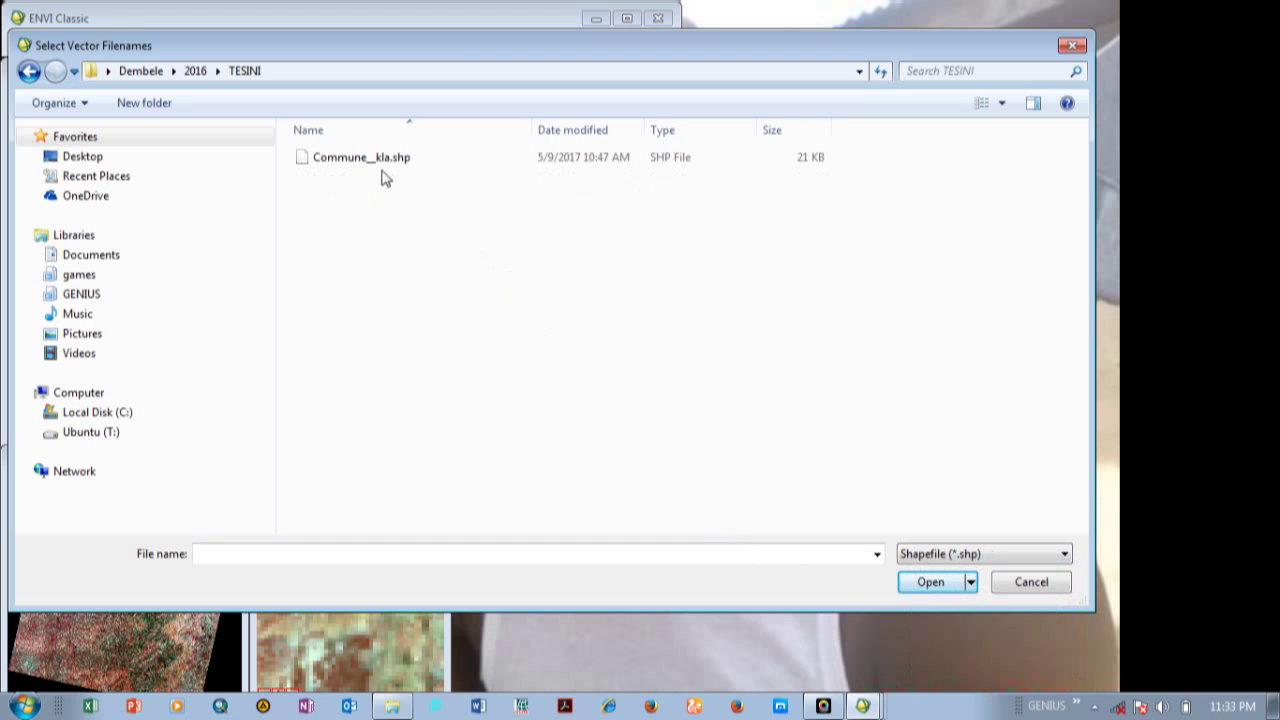
left_click(385, 168)
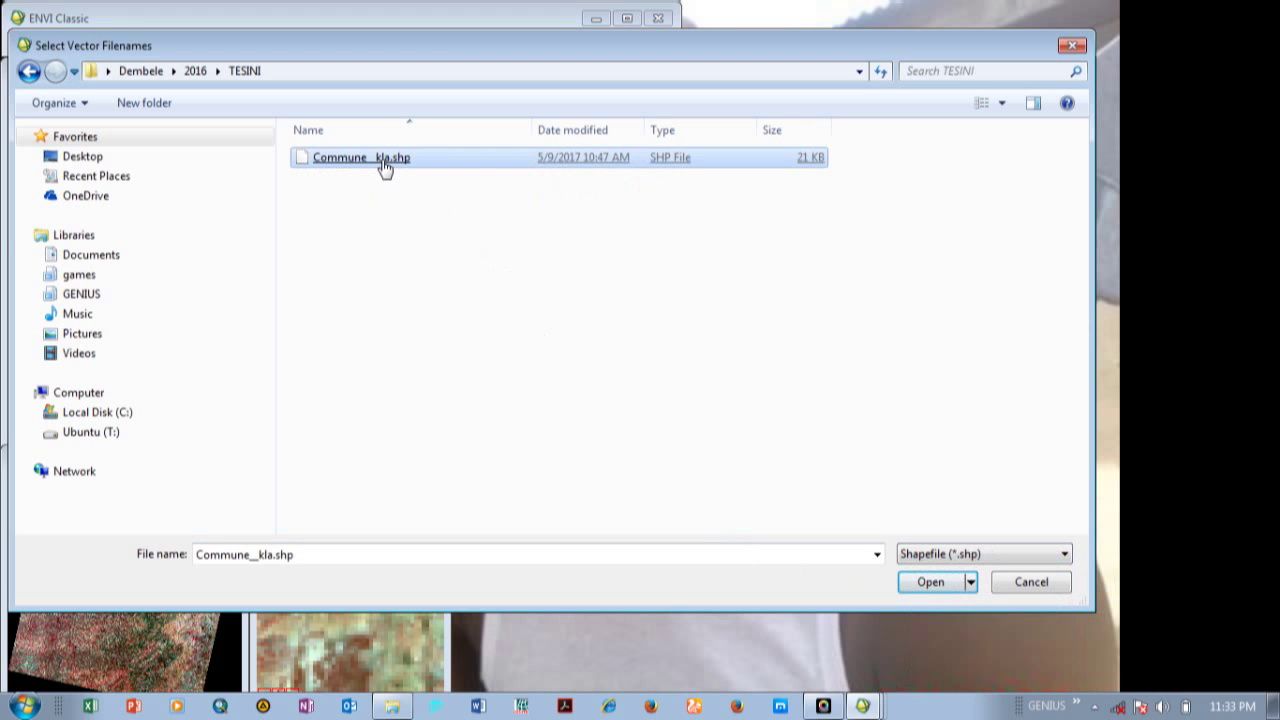
double_click(385, 168)
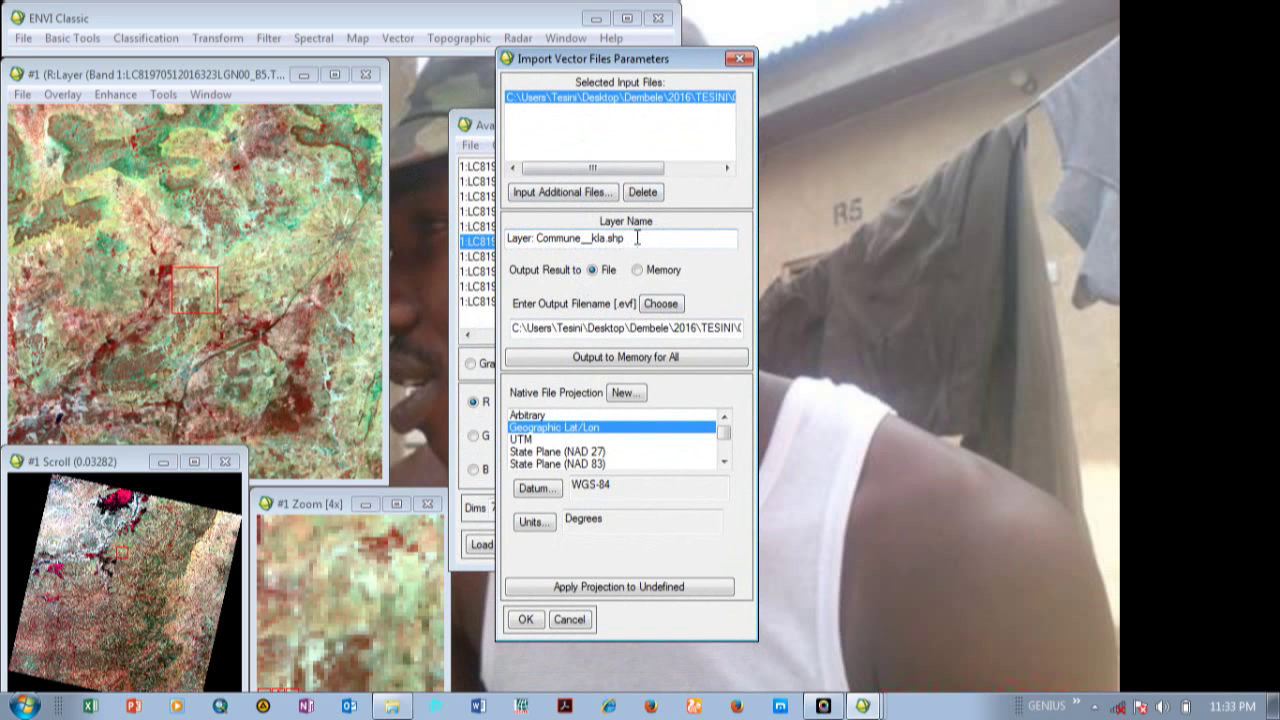
- Set the vector import's output file to tesivector in the 2016 folder and run the import with the default projection settings
left_click(661, 304)
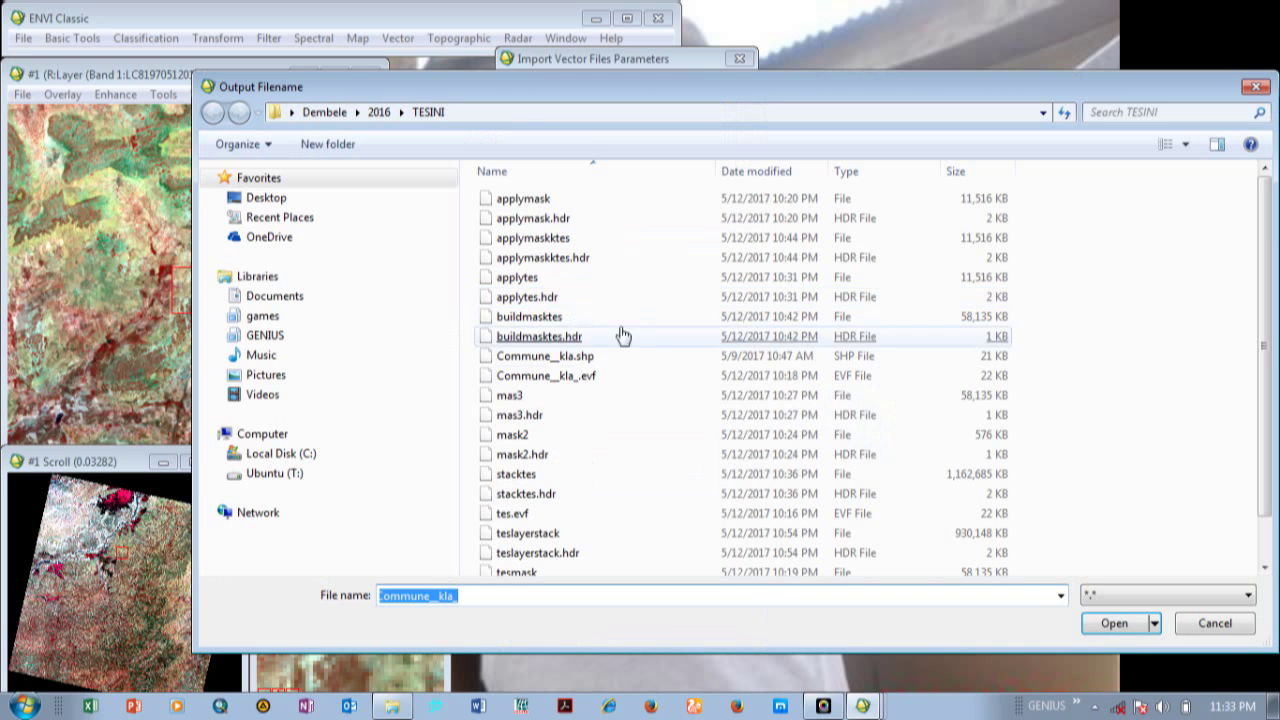
left_click(381, 114)
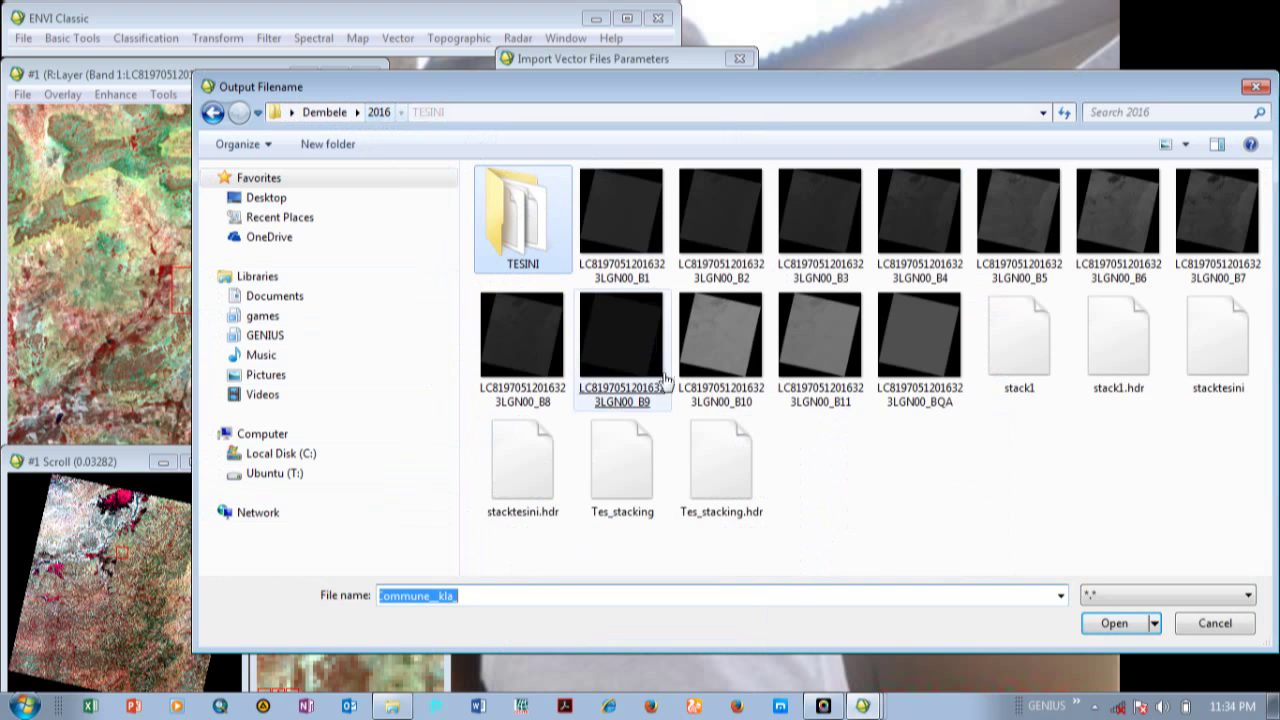
left_click(508, 597)
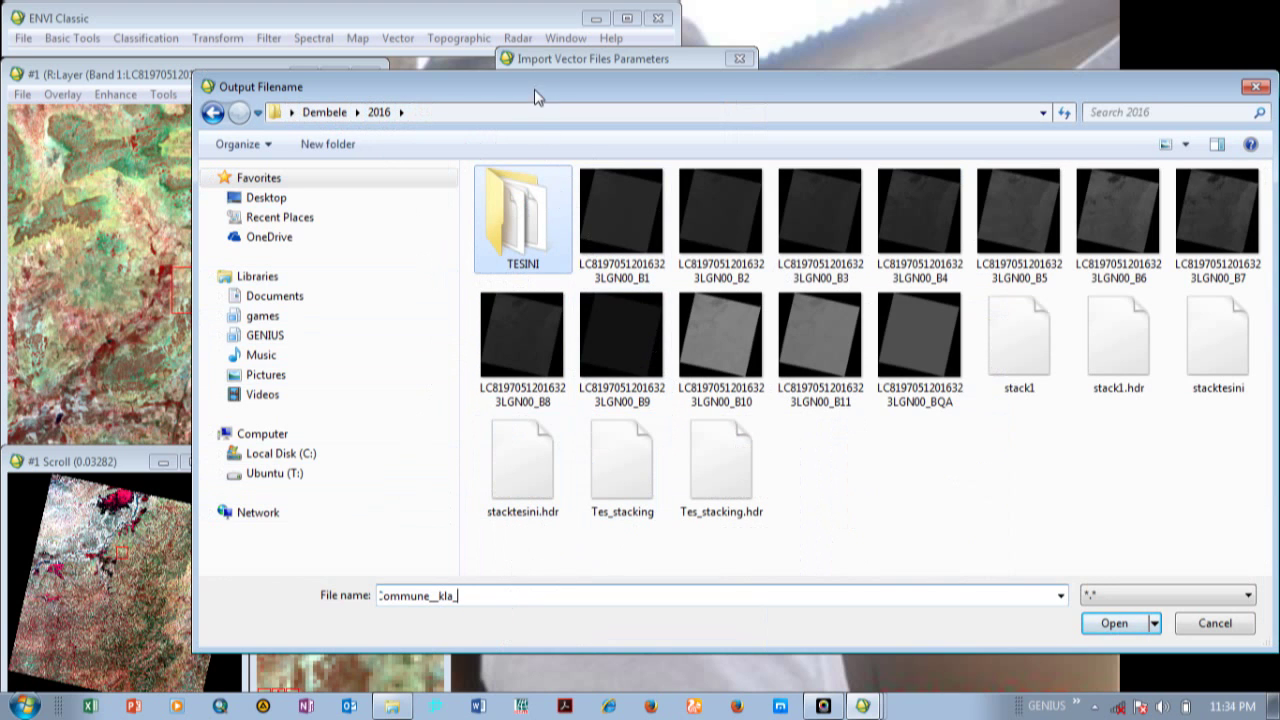
key("BackSpace")
key("BackSpace")
key("BackSpace")
key("BackSpace")
key("BackSpace")
key("BackSpace")
key("BackSpace")
key("BackSpace")
key("BackSpace")
key("BackSpace")
key("BackSpace")
key("BackSpace")
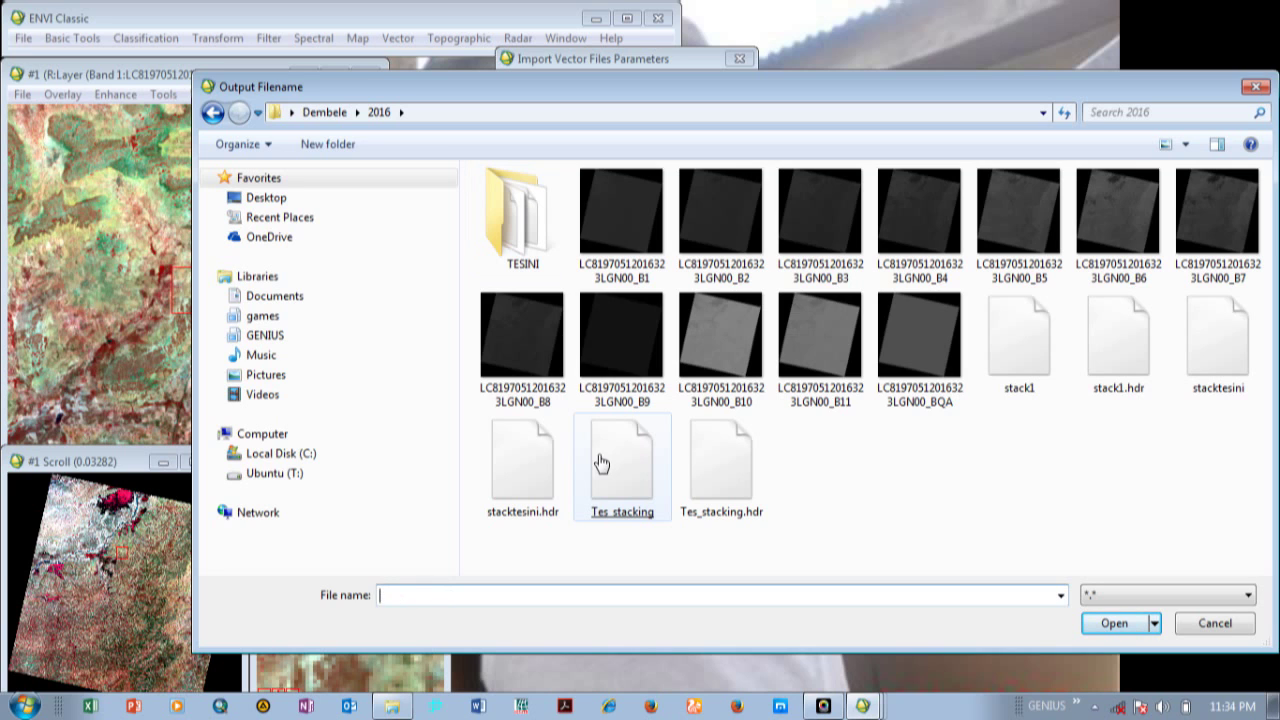
type("tesivector")
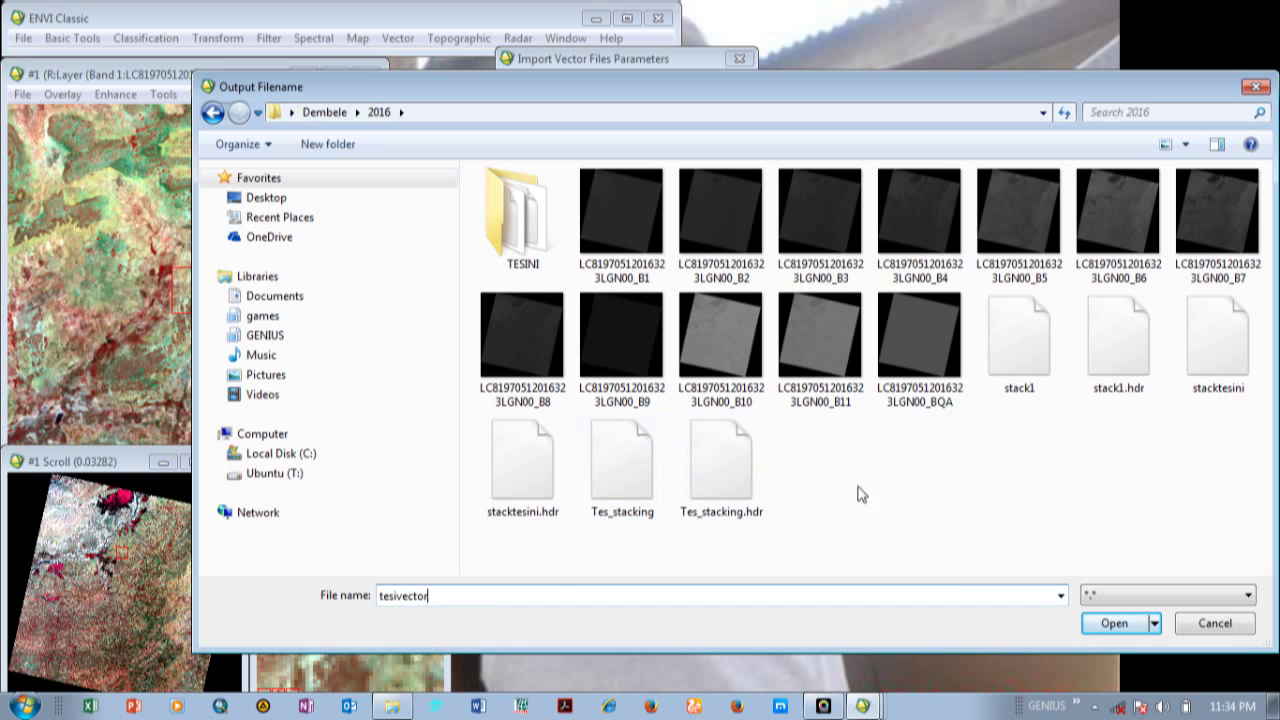
left_click(1113, 623)
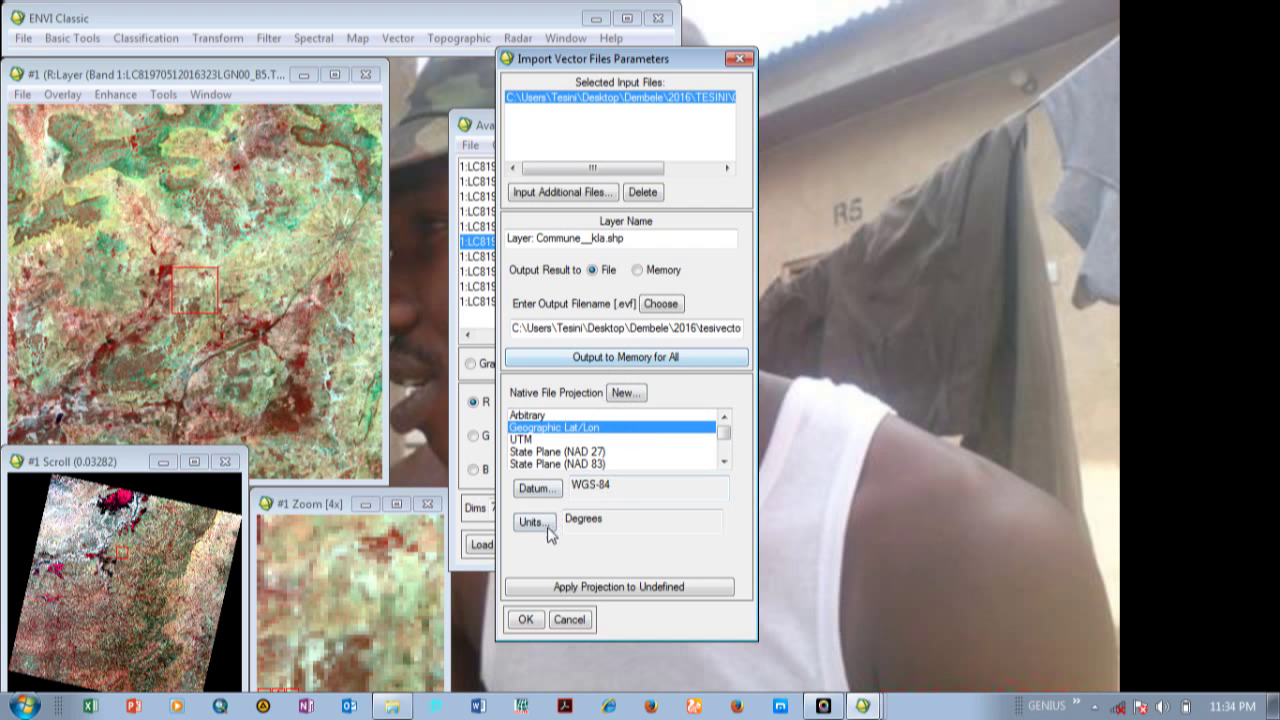
left_click(529, 622)
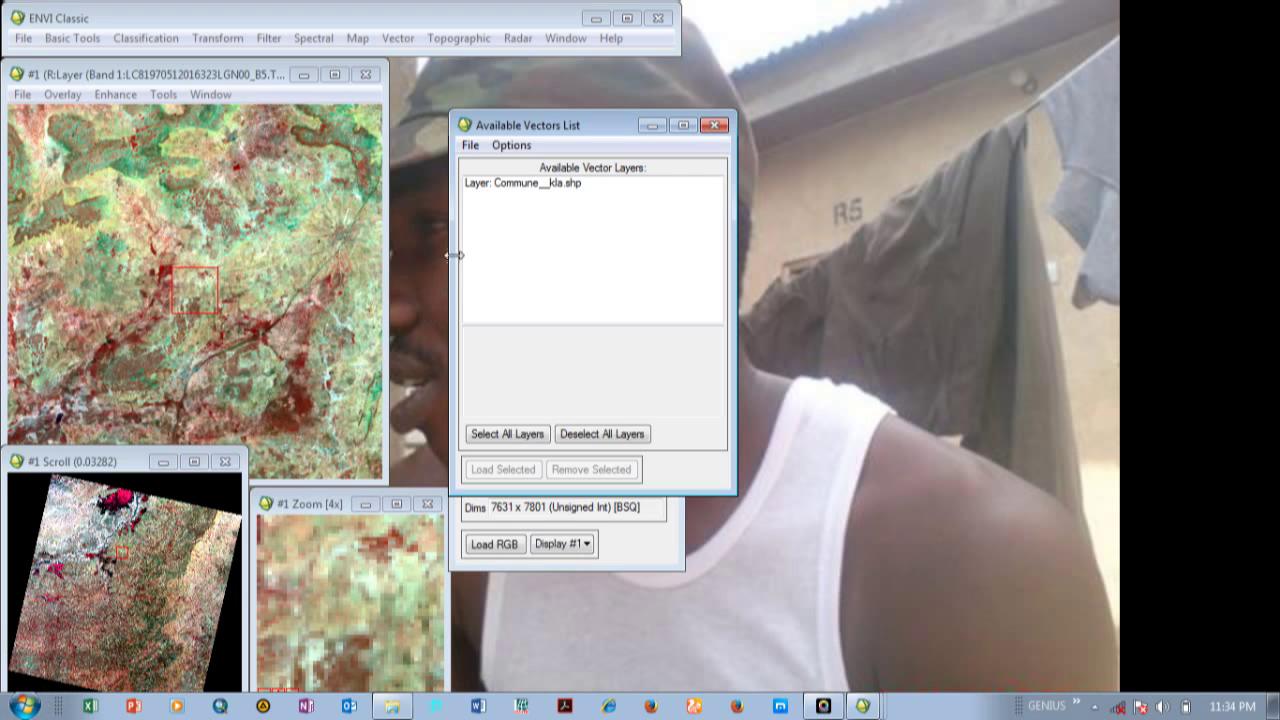
- Load the Commune__kla.shp vector layer from the Available Vectors List into Display #1
left_click(516, 148)
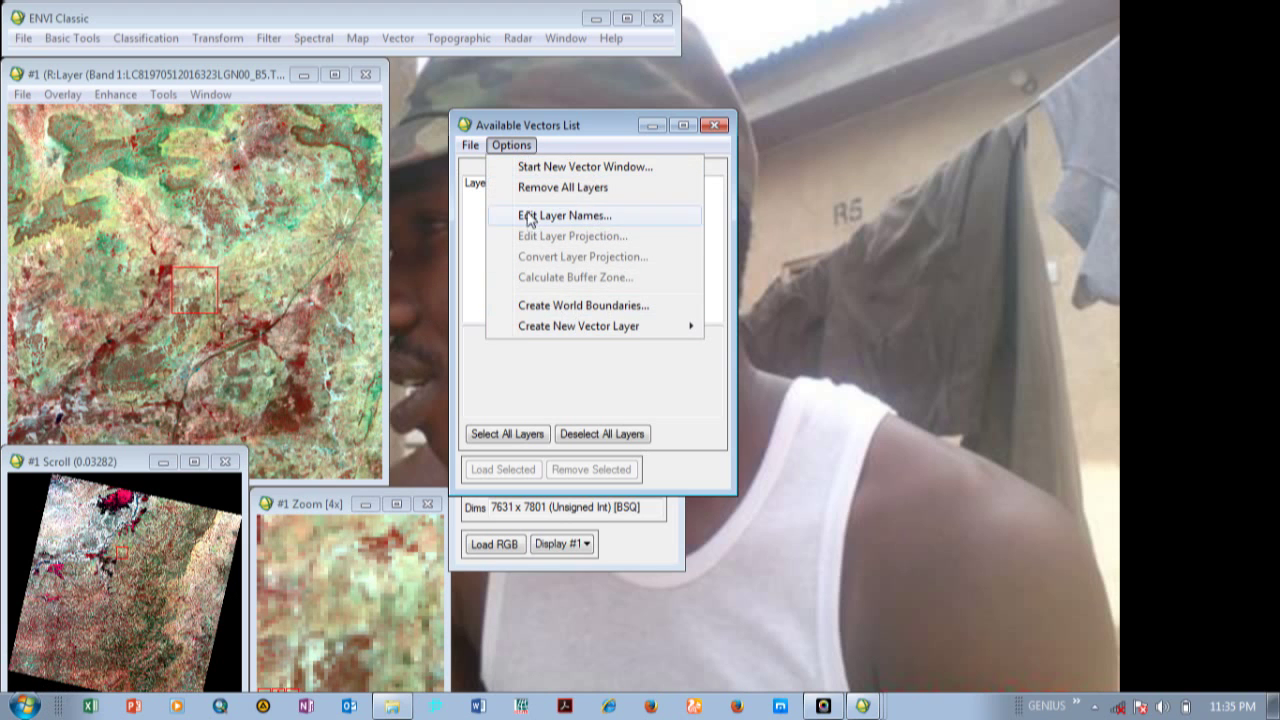
left_click(572, 126)
left_click(519, 188)
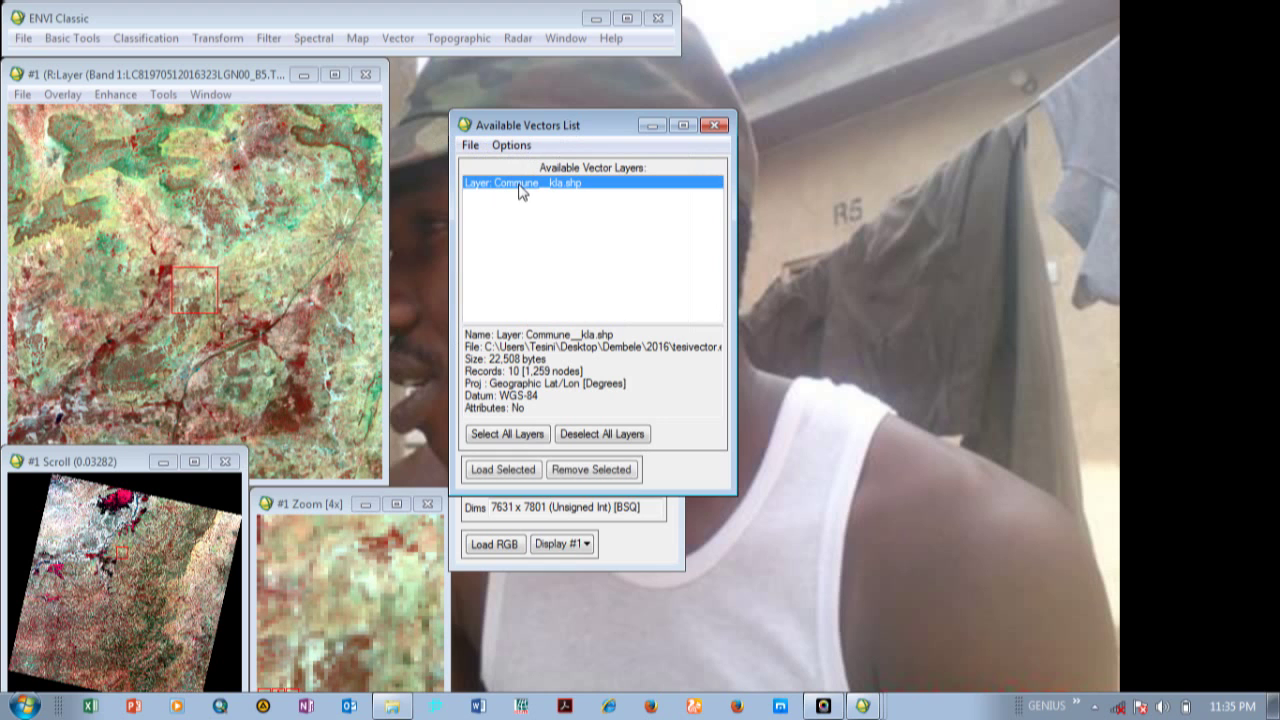
left_click(506, 471)
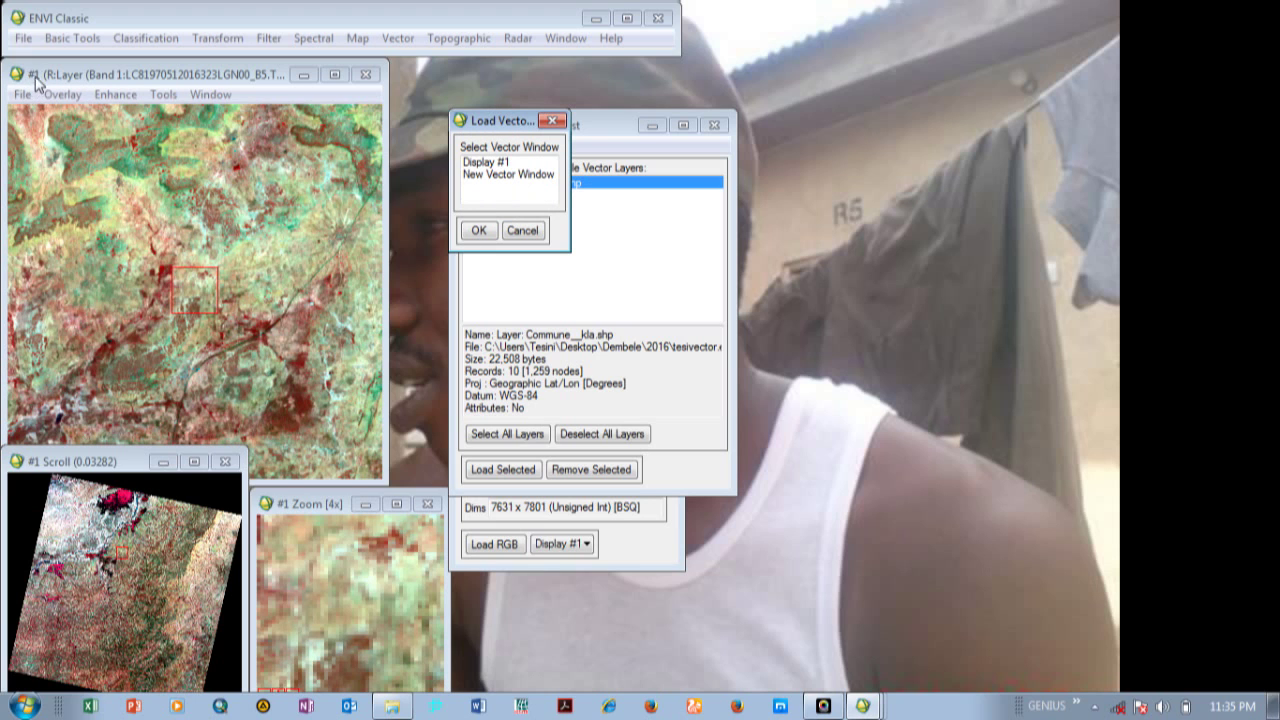
left_click(495, 162)
left_click(481, 231)
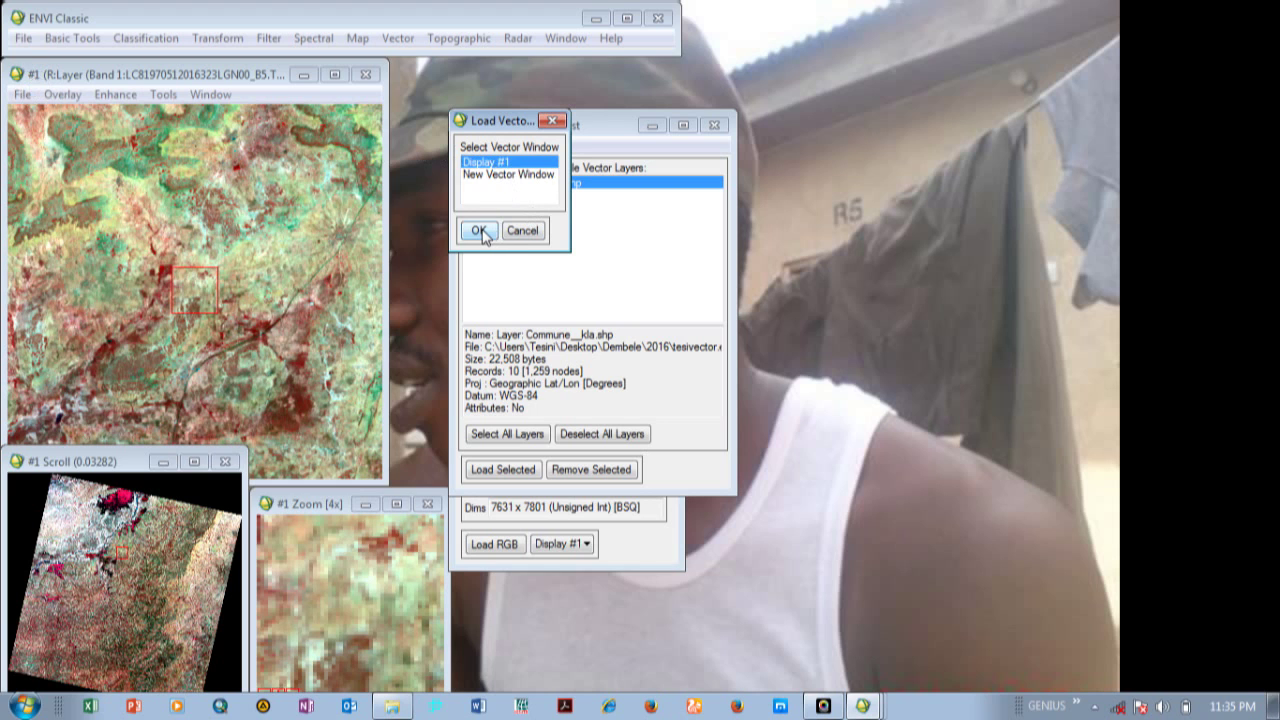
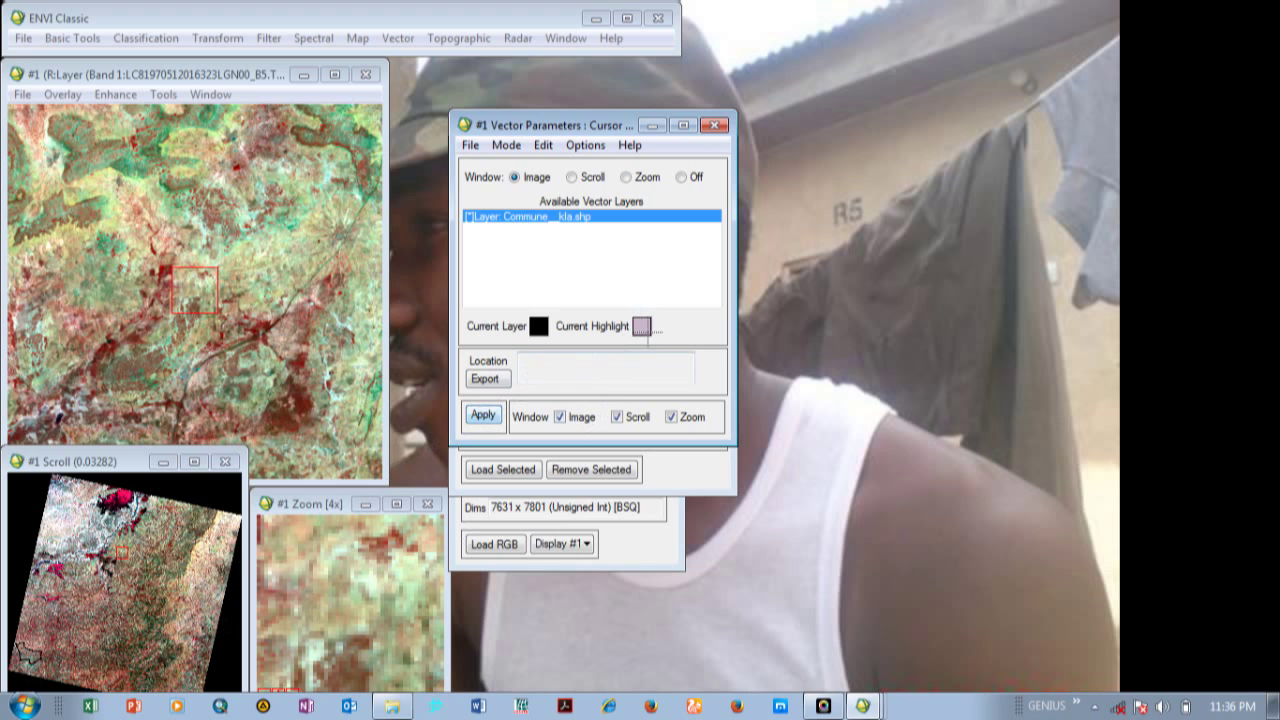
- Apply a pale pink colour to the commune vector layer and center the image on the commune's outline in the southwest of the scene
left_click(538, 326)
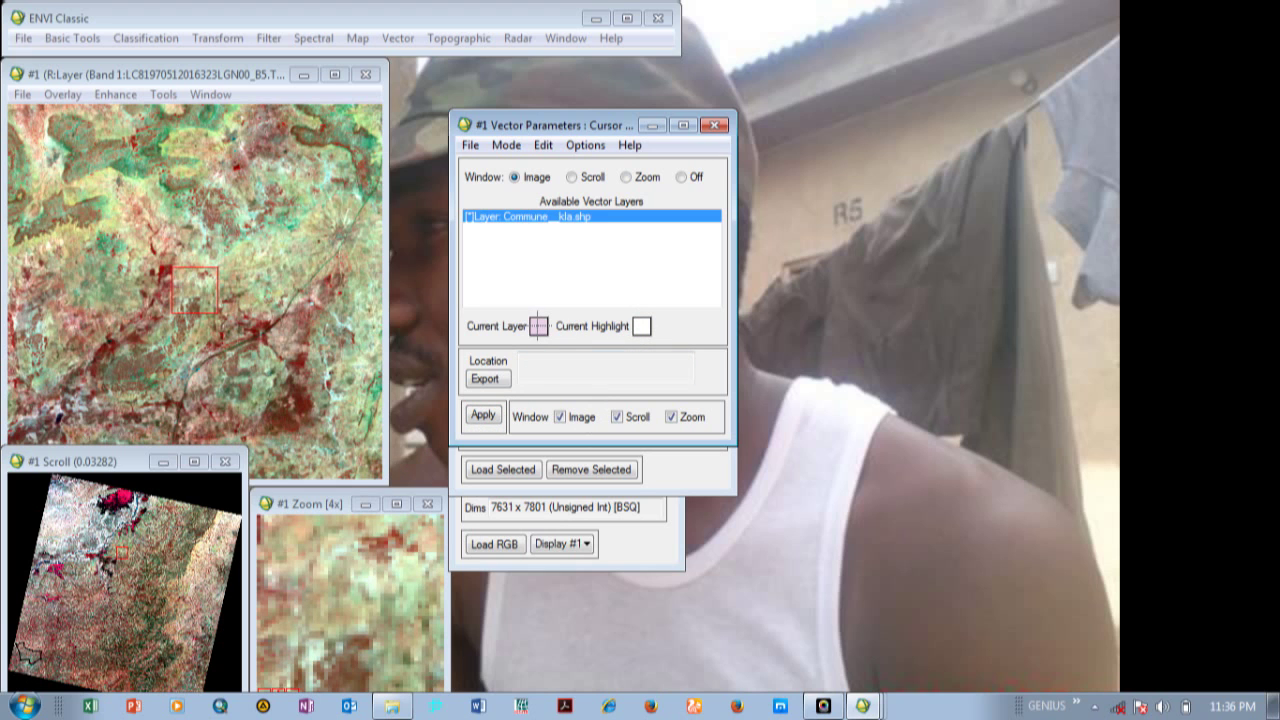
left_click(483, 417)
left_click(345, 310)
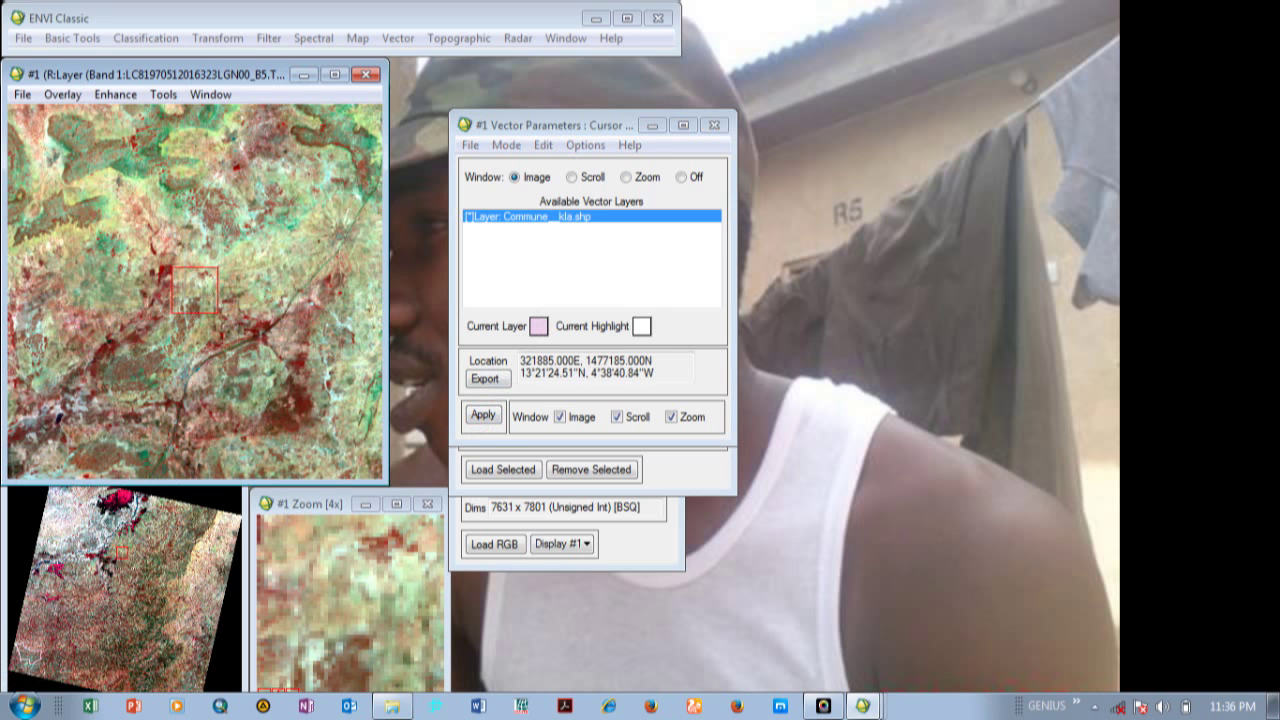
left_click(70, 603)
left_click_drag(70, 603, 30, 653)
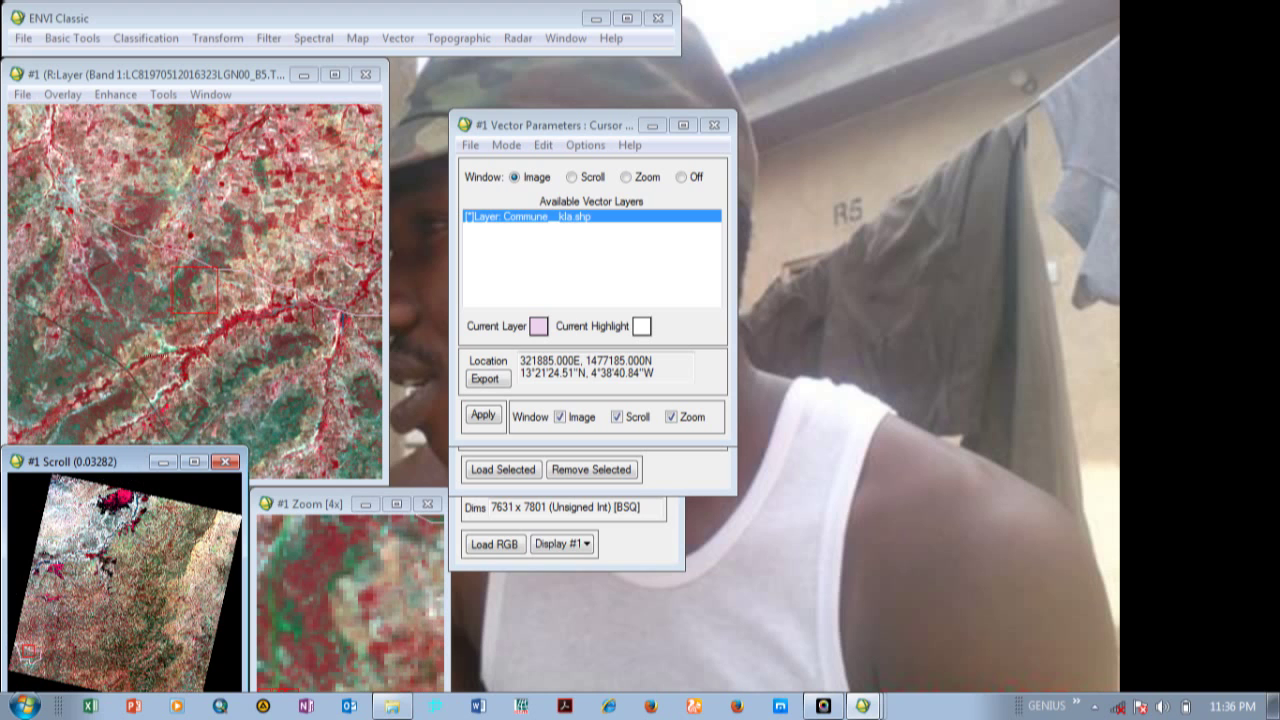
- Recolour the commune vector layer orange and apply it to the display
left_click(538, 326)
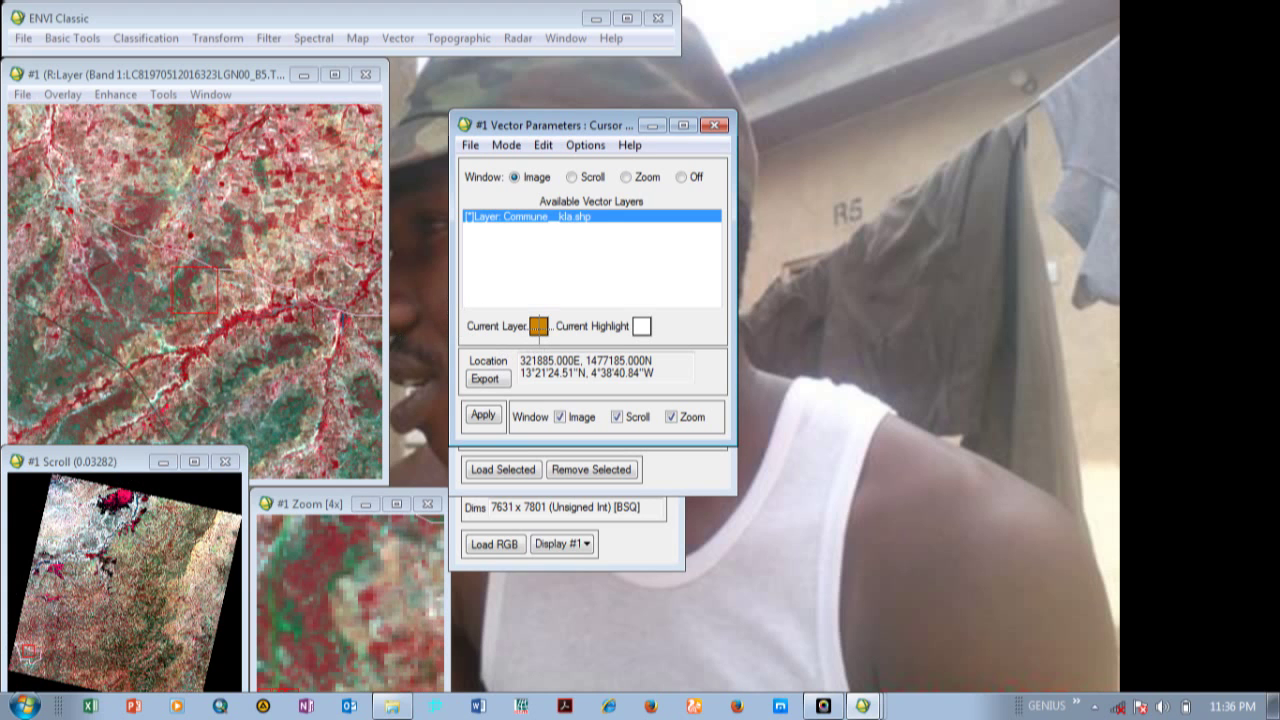
left_click(641, 326)
left_click(481, 418)
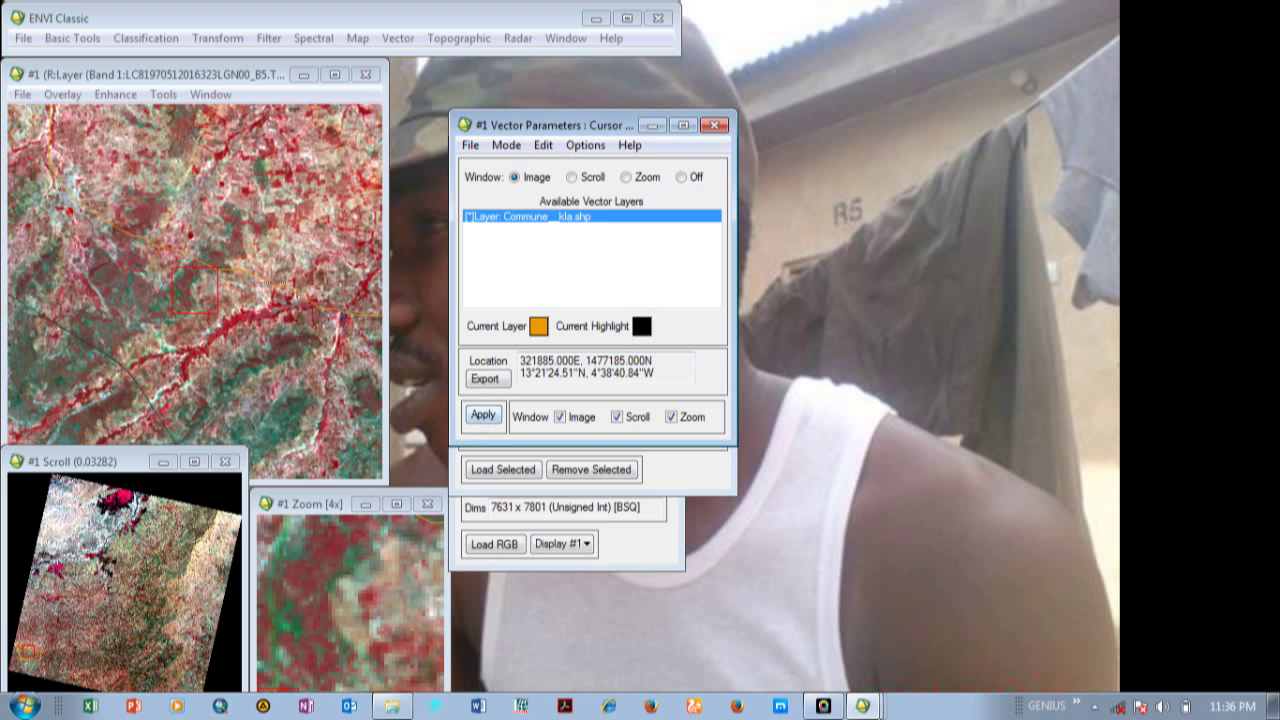
- Cycle through colours for the commune vector layer until it is turquoise, and apply it to the display
left_click(536, 322)
left_click(538, 326)
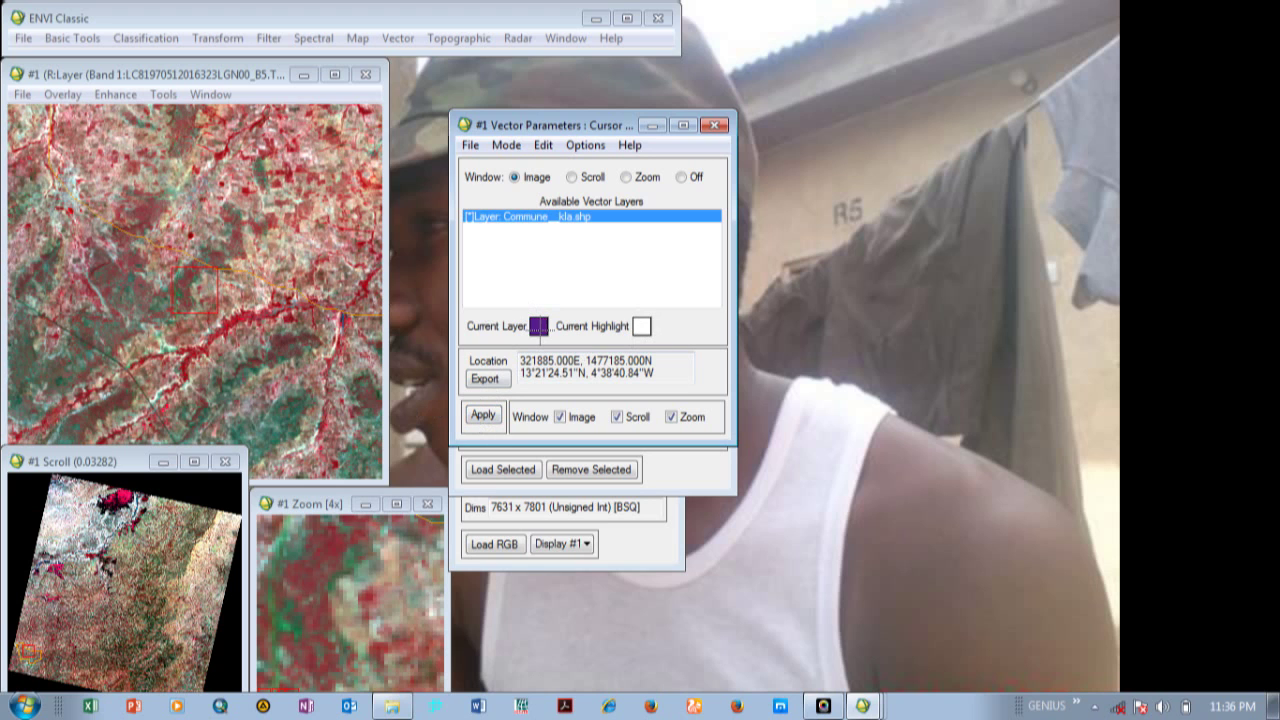
left_click(538, 326)
left_click(641, 326)
left_click(641, 326)
left_click(641, 326)
left_click(641, 326)
left_click(641, 326)
left_click(641, 326)
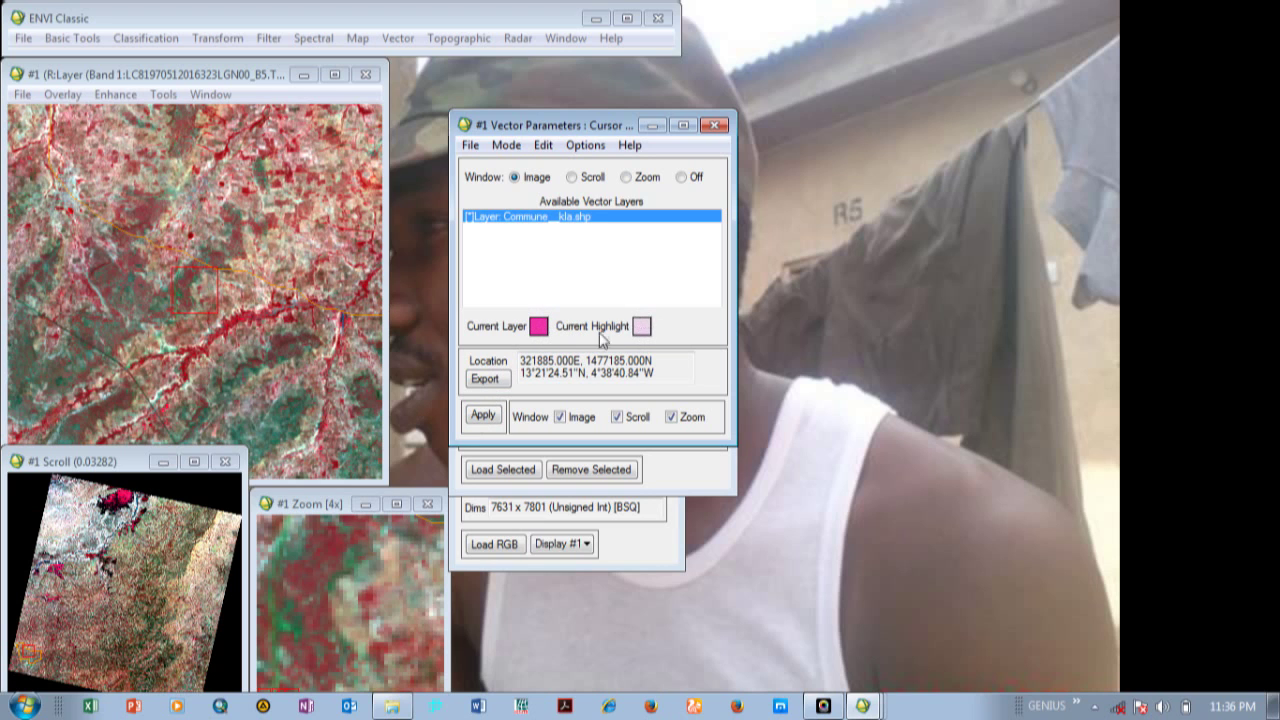
left_click(540, 326)
left_click(540, 326)
left_click(540, 326)
left_click(484, 416)
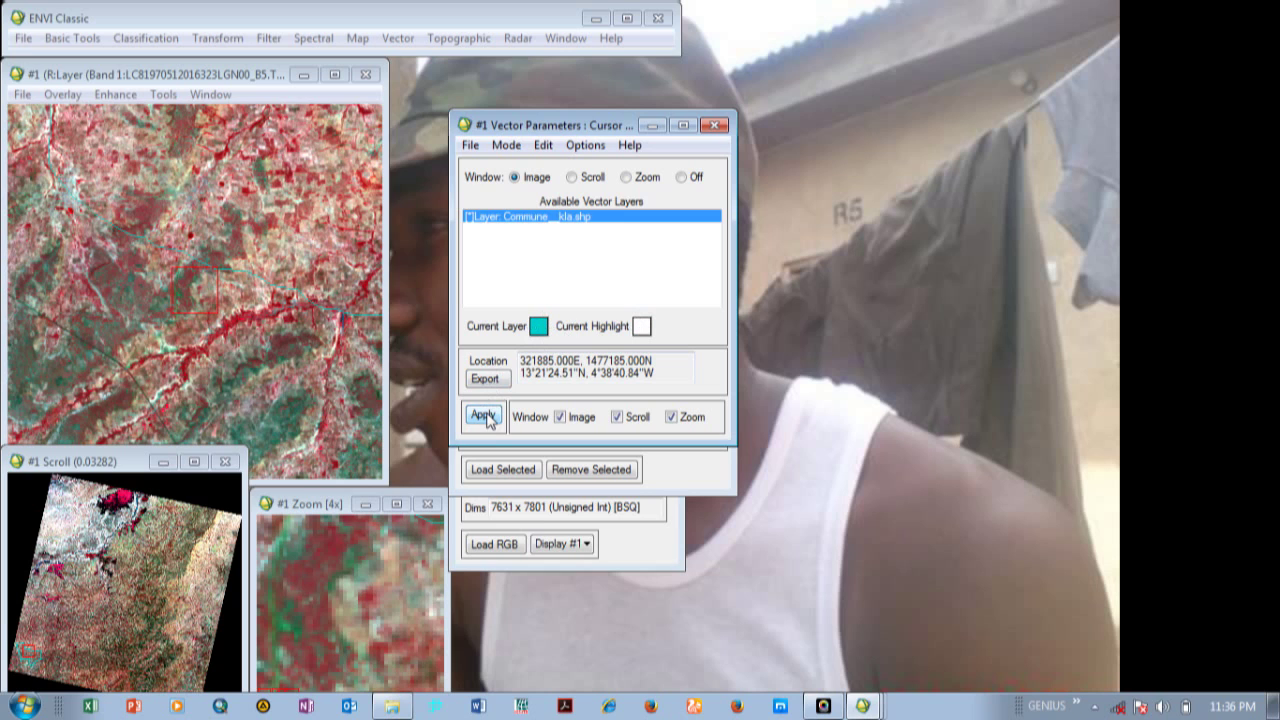
- Change the commune vector layer's colour to magenta and apply it to the display
left_click(538, 326)
left_click(538, 326)
left_click(538, 326)
left_click(538, 326)
left_click(538, 326)
left_click(538, 326)
left_click(538, 326)
left_click(538, 326)
left_click(538, 326)
left_click(538, 326)
left_click(538, 326)
left_click(538, 326)
left_click(538, 326)
left_click(538, 326)
left_click(483, 416)
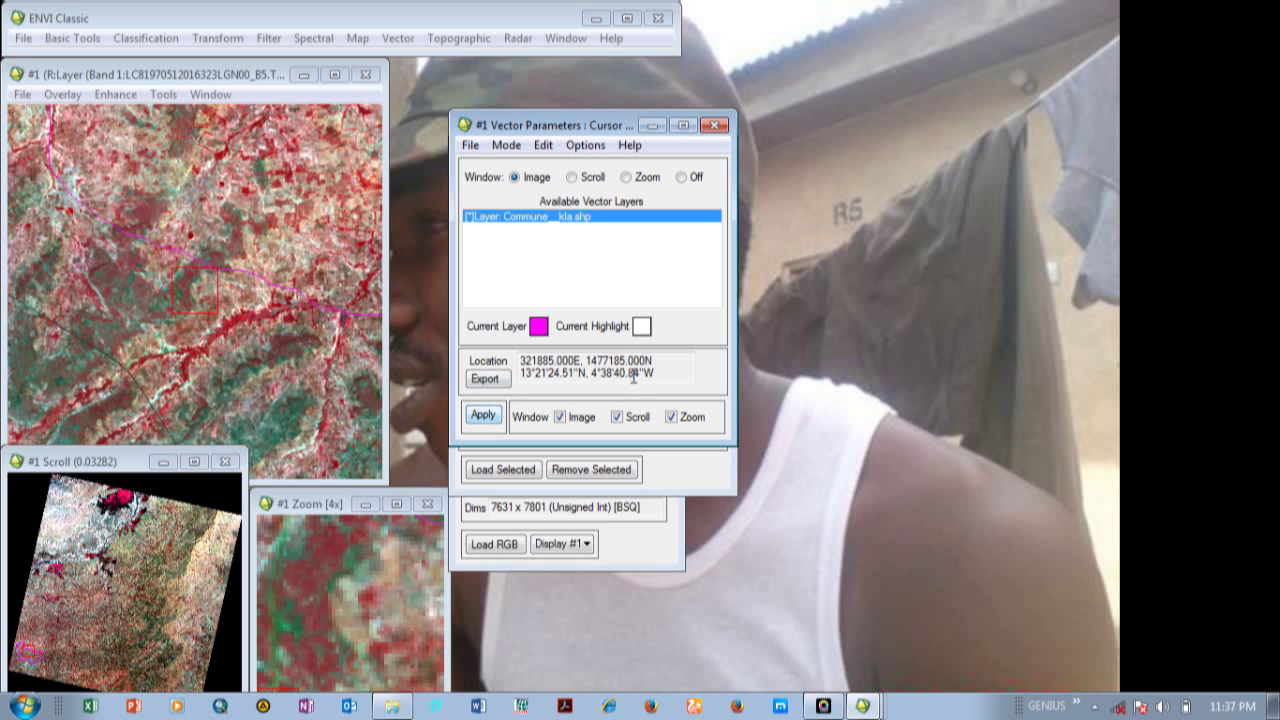
- Set the commune vector layer's colour to yellow with a white highlight, apply it, and show another stretch of the boundary
left_click(642, 326)
left_click(642, 326)
left_click(642, 326)
left_click(538, 326)
left_click(538, 326)
left_click(482, 416)
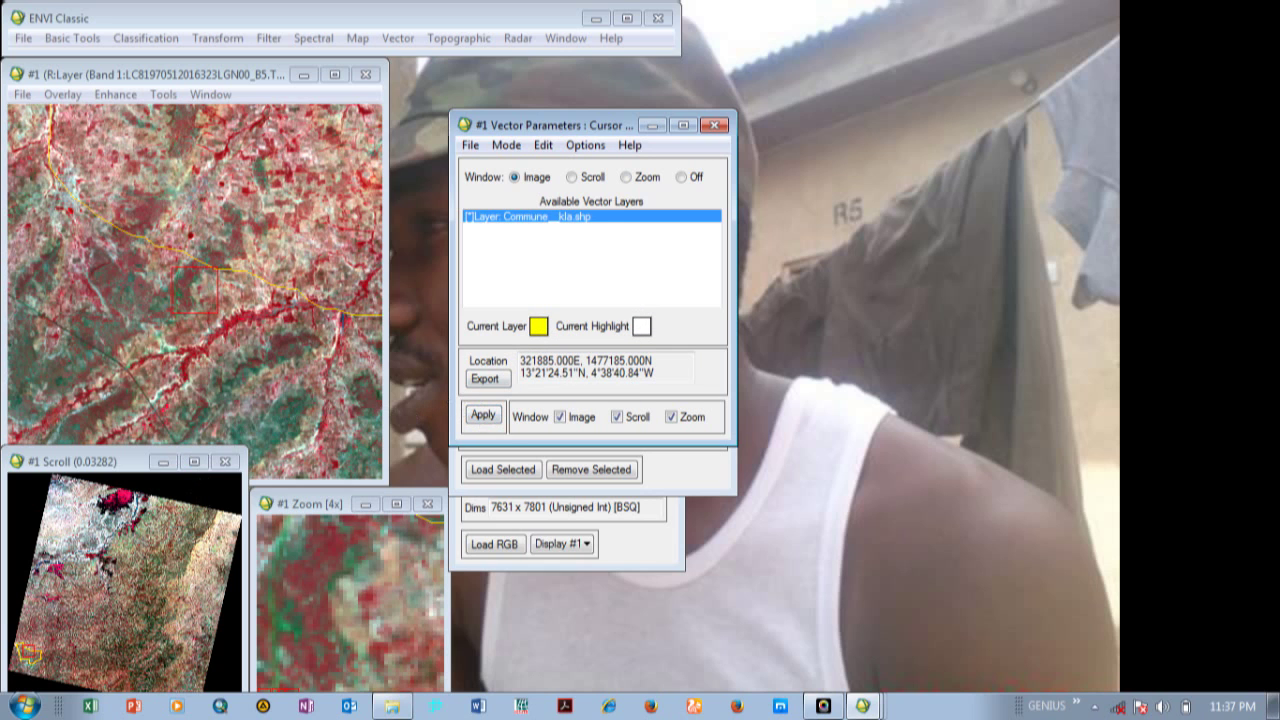
left_click(30, 655)
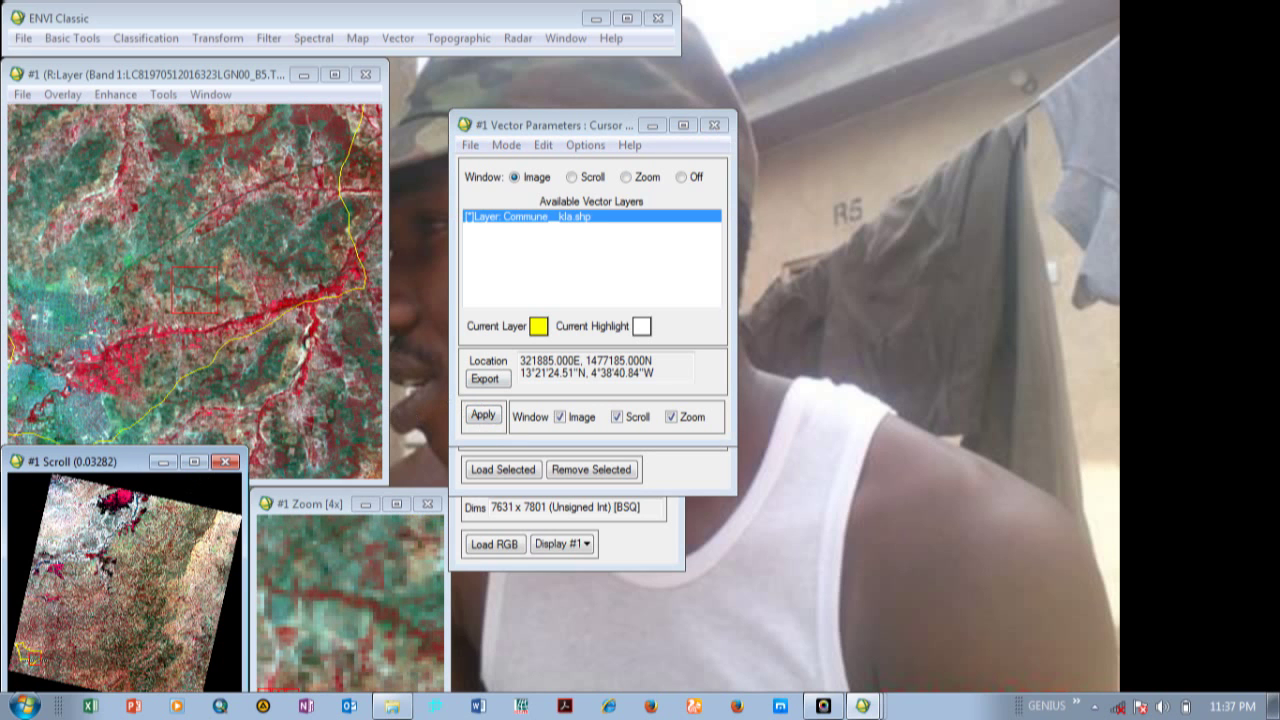
left_click(313, 304)
- Start building a mask with Display #1 as the input display
left_click(71, 38)
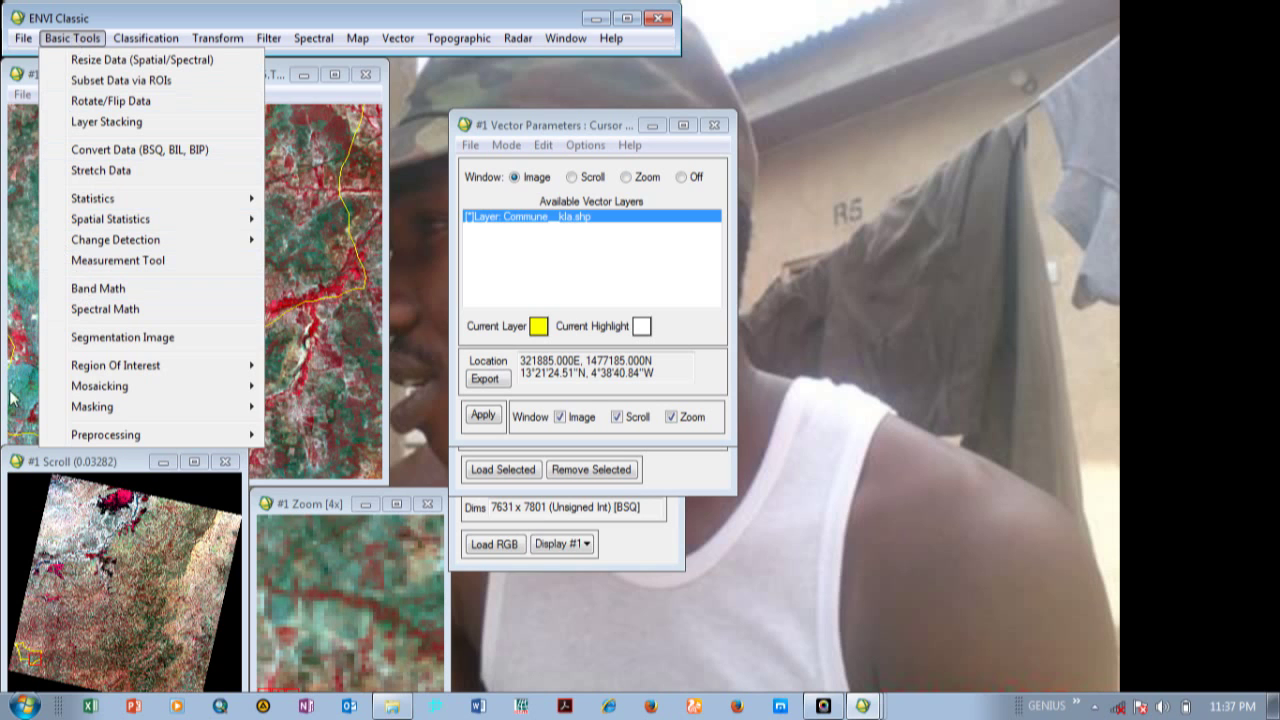
mouse_move(122, 418)
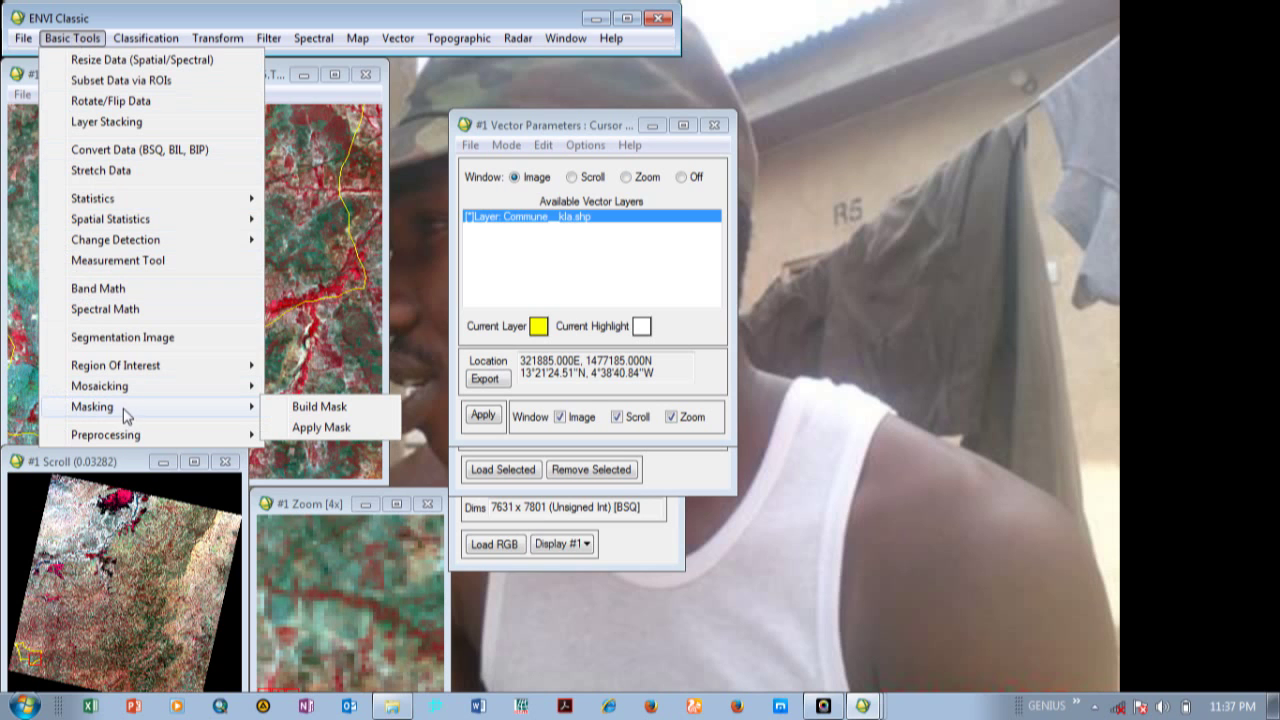
left_click(318, 407)
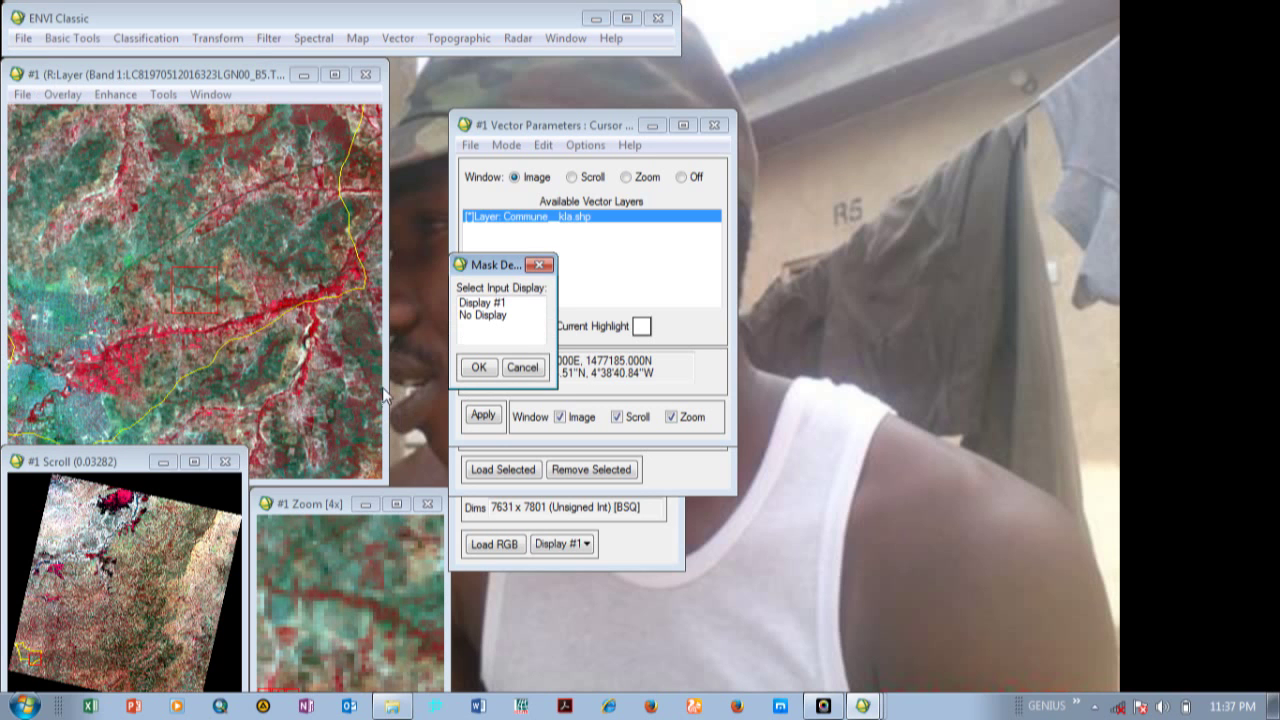
left_click(504, 304)
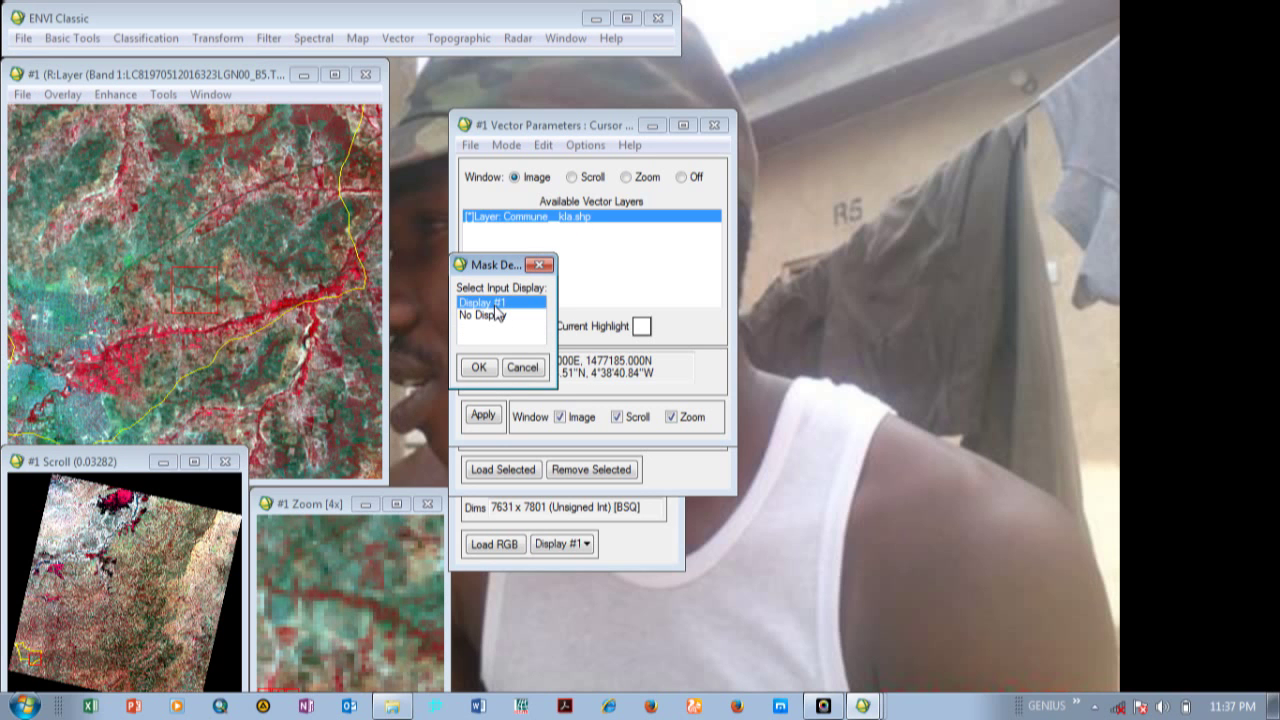
left_click(479, 368)
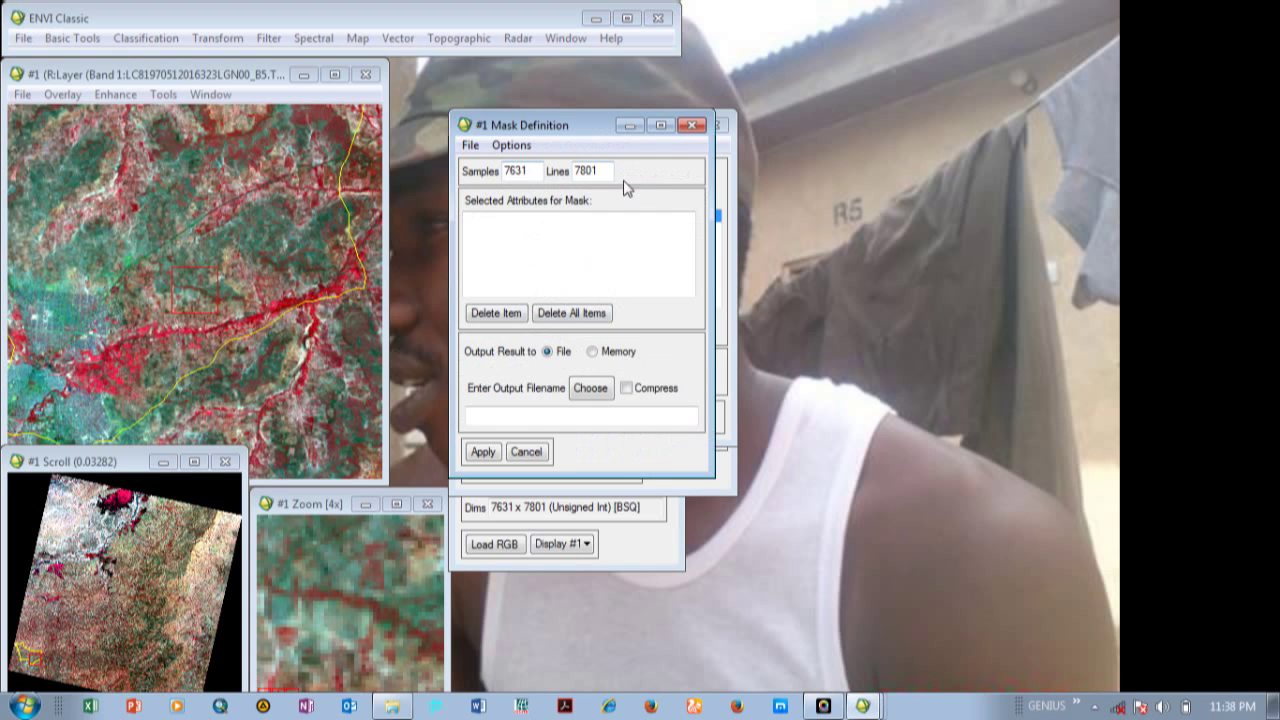
- Import the Commune__kla.shp vector layer (EVF) as the attribute that defines the mask
left_click(512, 146)
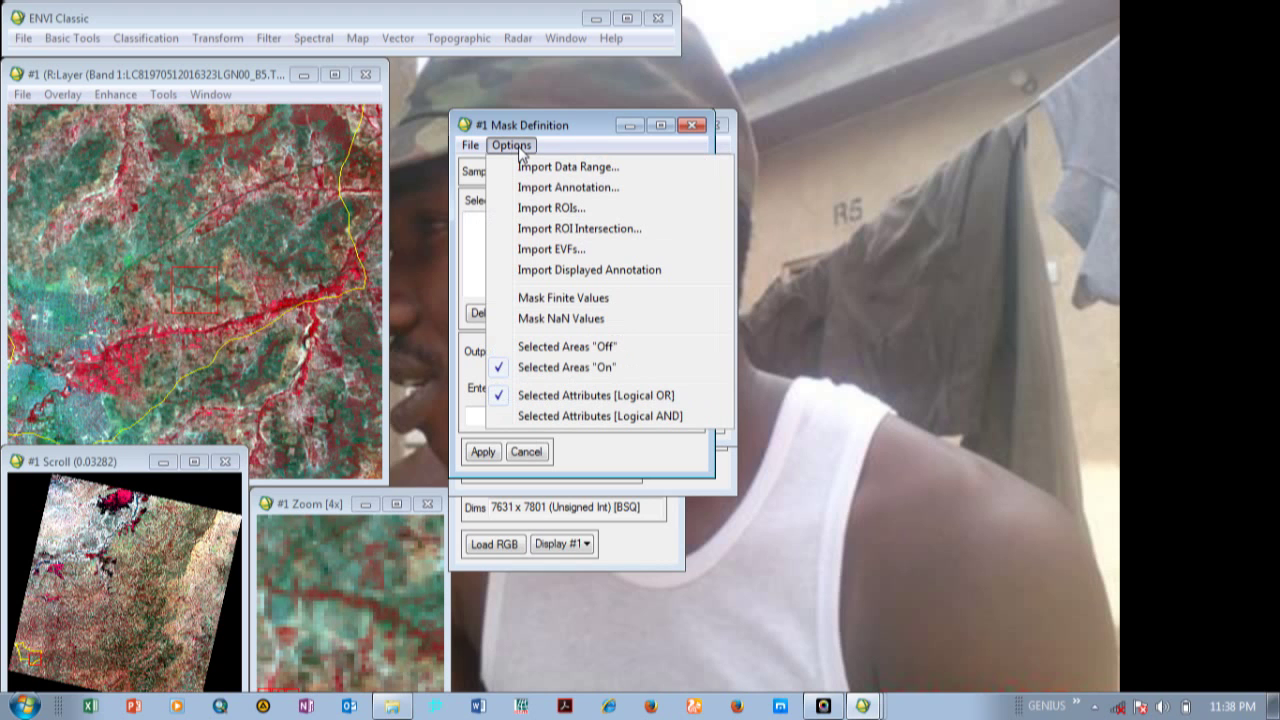
left_click(585, 257)
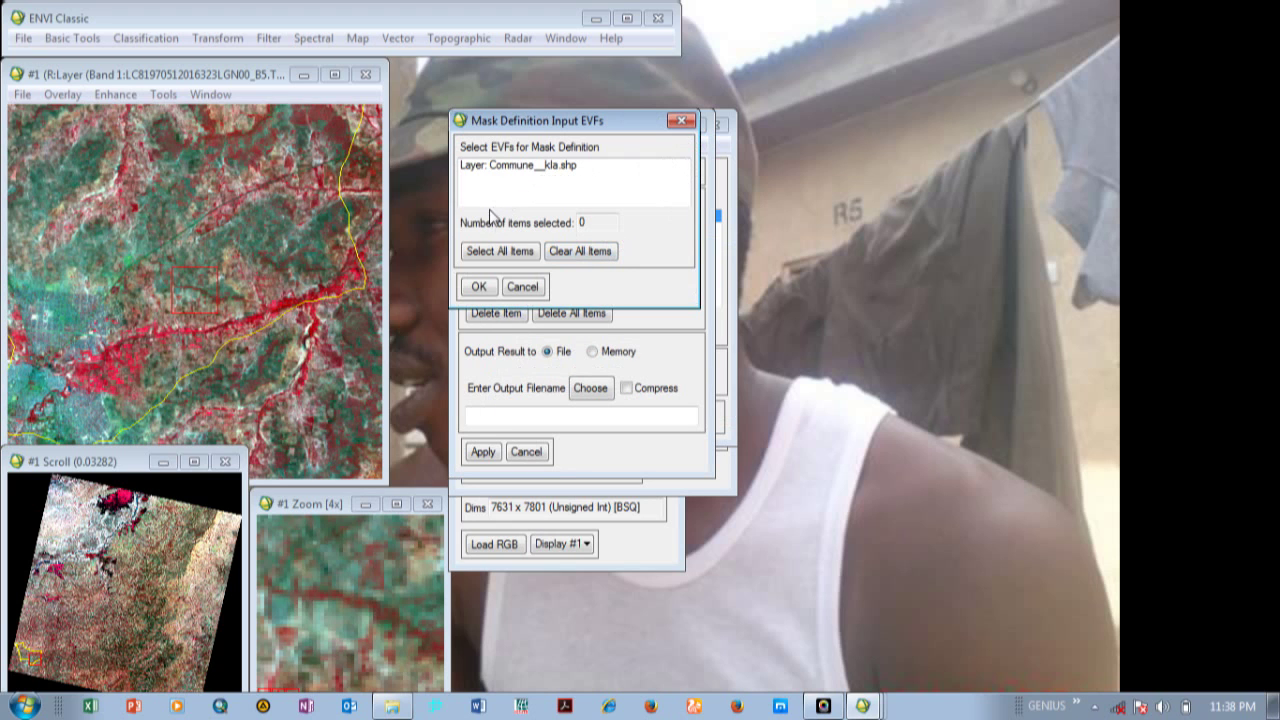
left_click(558, 168)
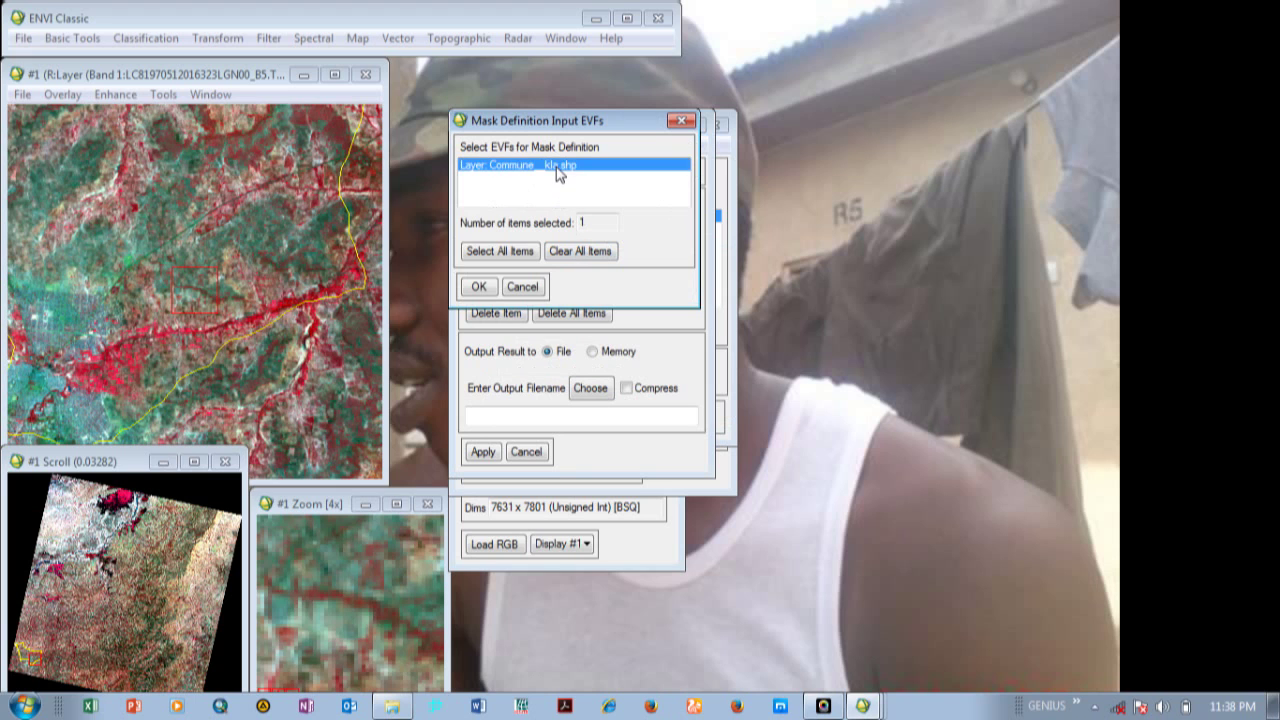
left_click(478, 288)
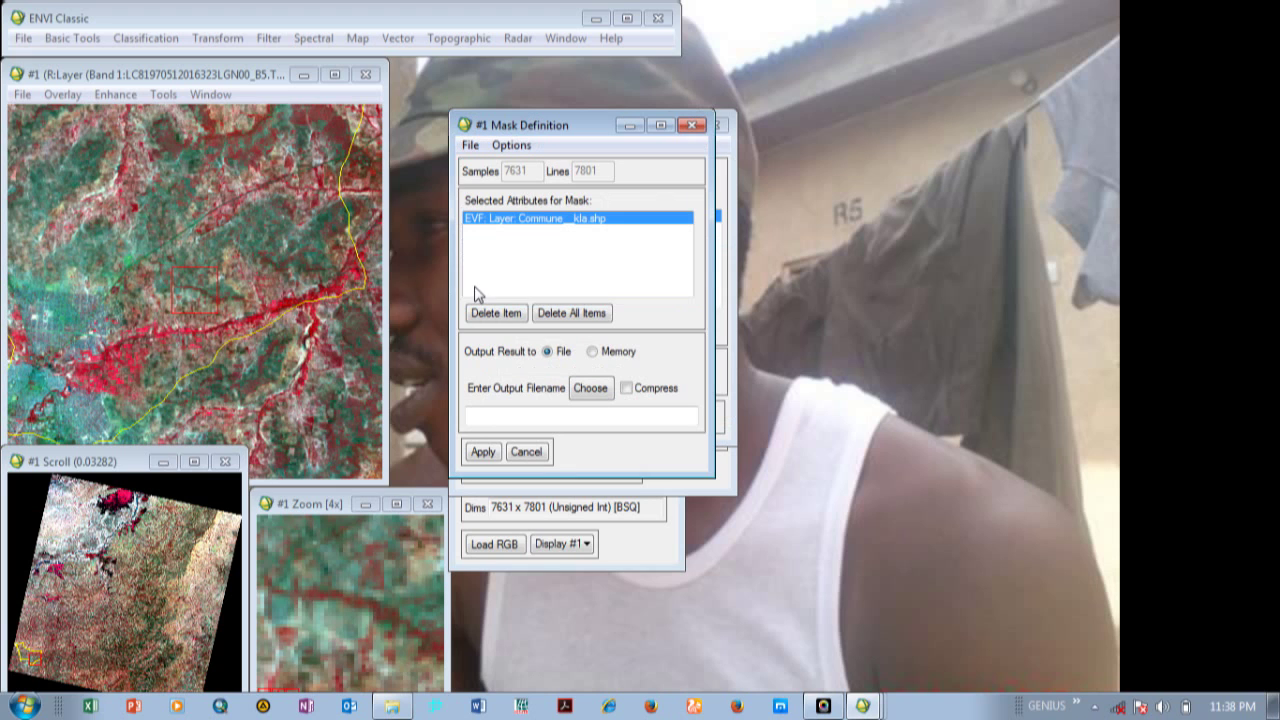
- Build the mask and save it as masktesino in the 2016 folder
left_click(590, 390)
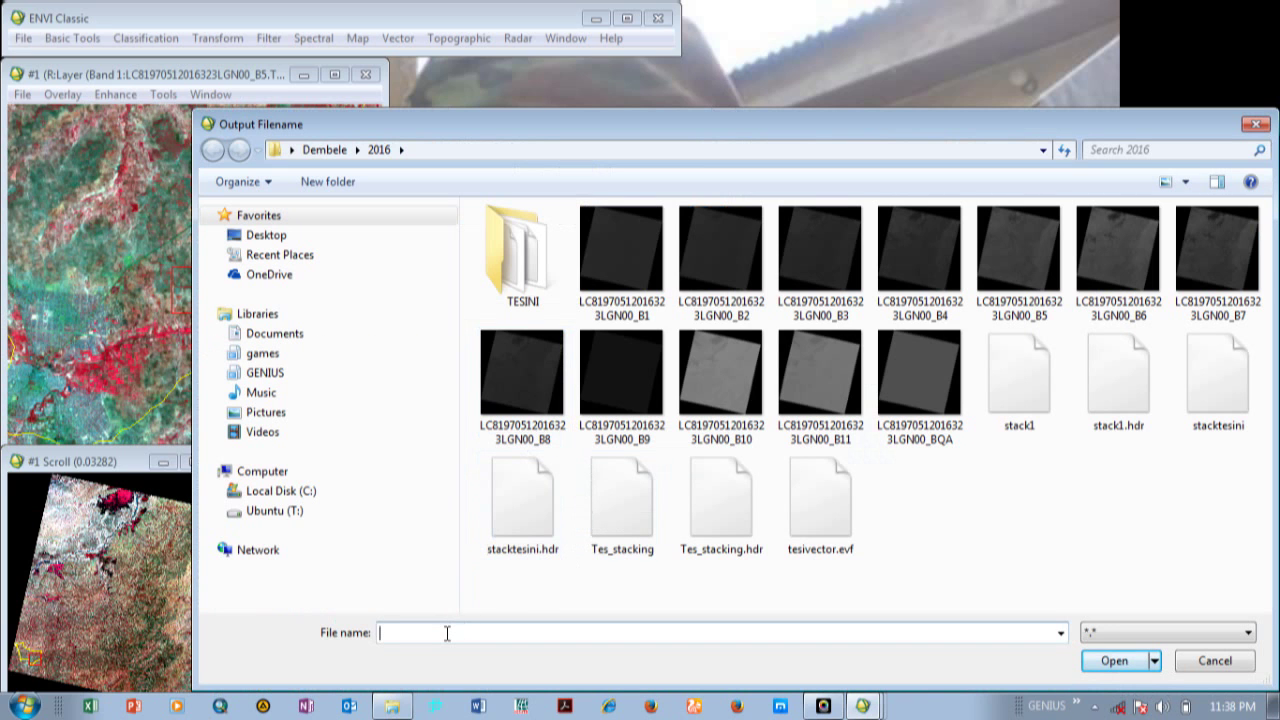
type("masktesir")
left_click(1112, 661)
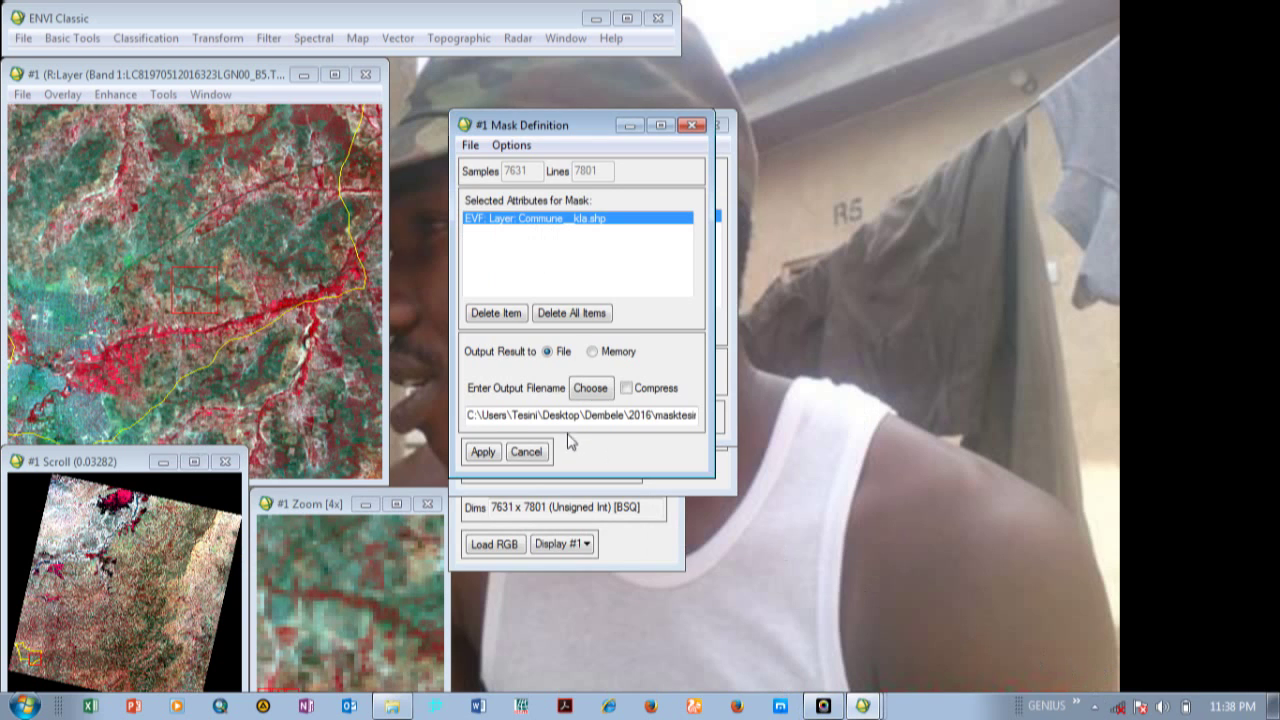
left_click(483, 452)
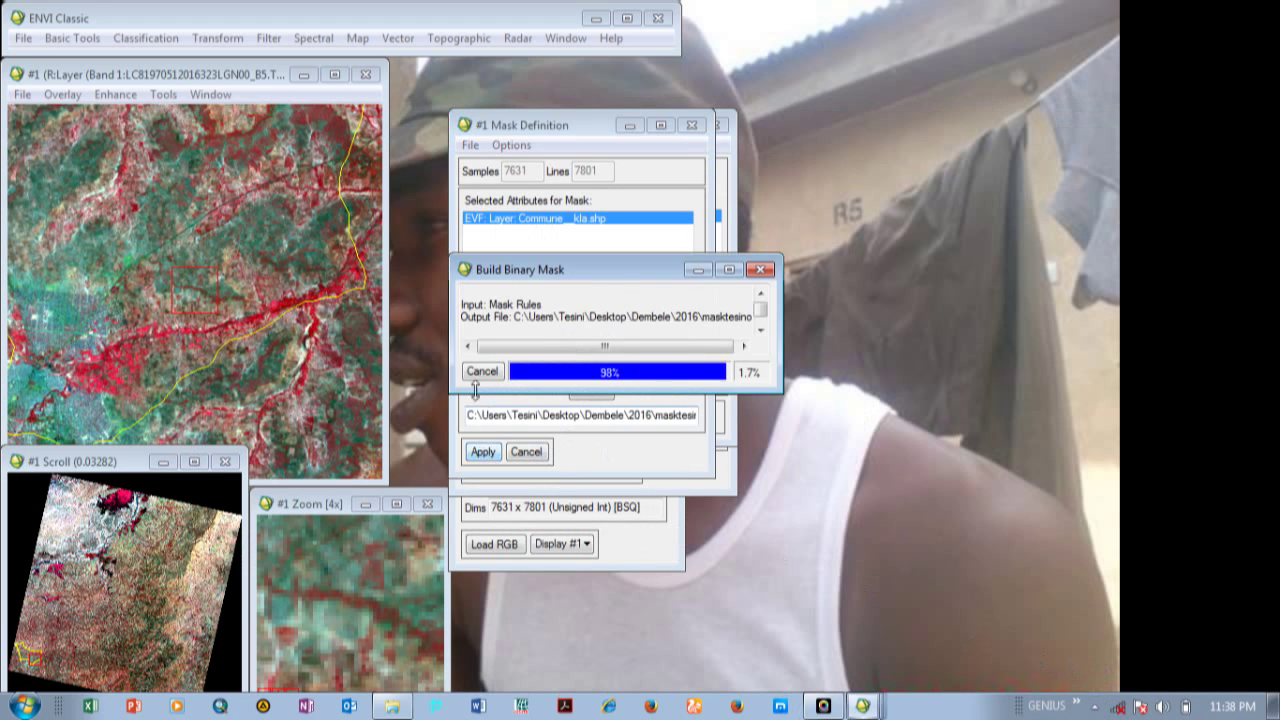
left_click_drag(571, 334, 500, 334)
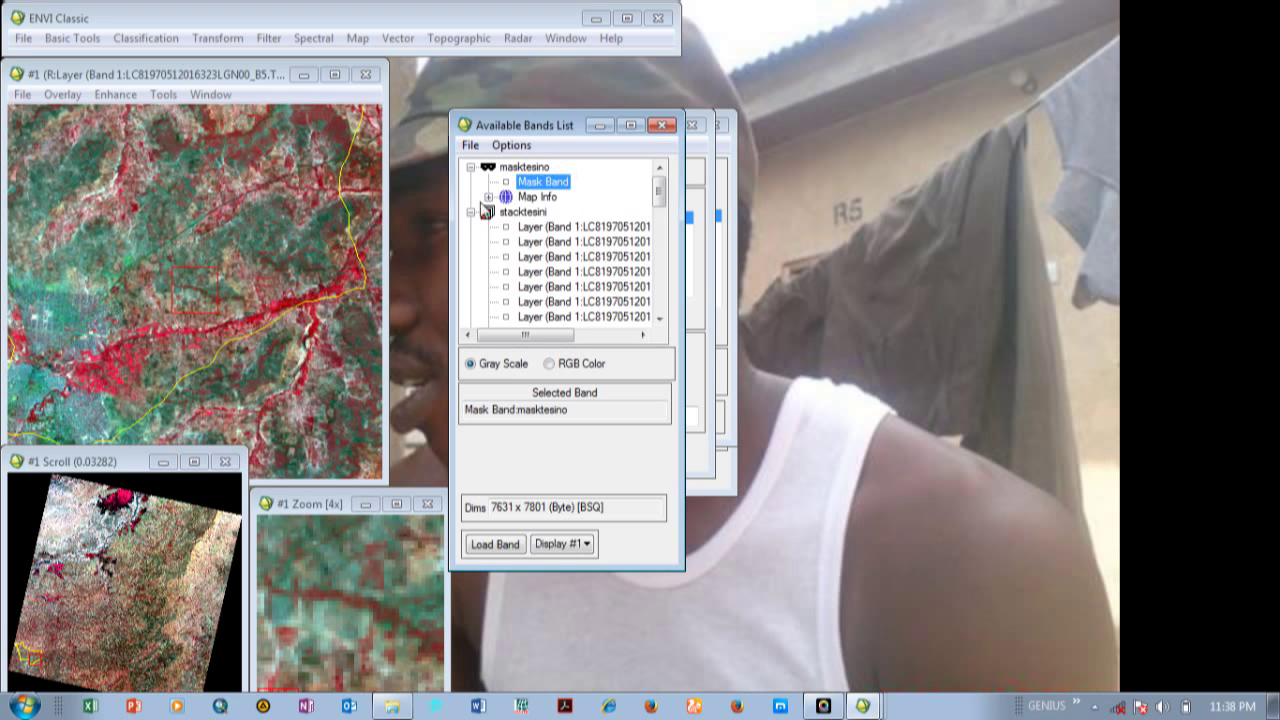
- Start applying a mask with the stacktesini layer stack as the input file
left_click(70, 40)
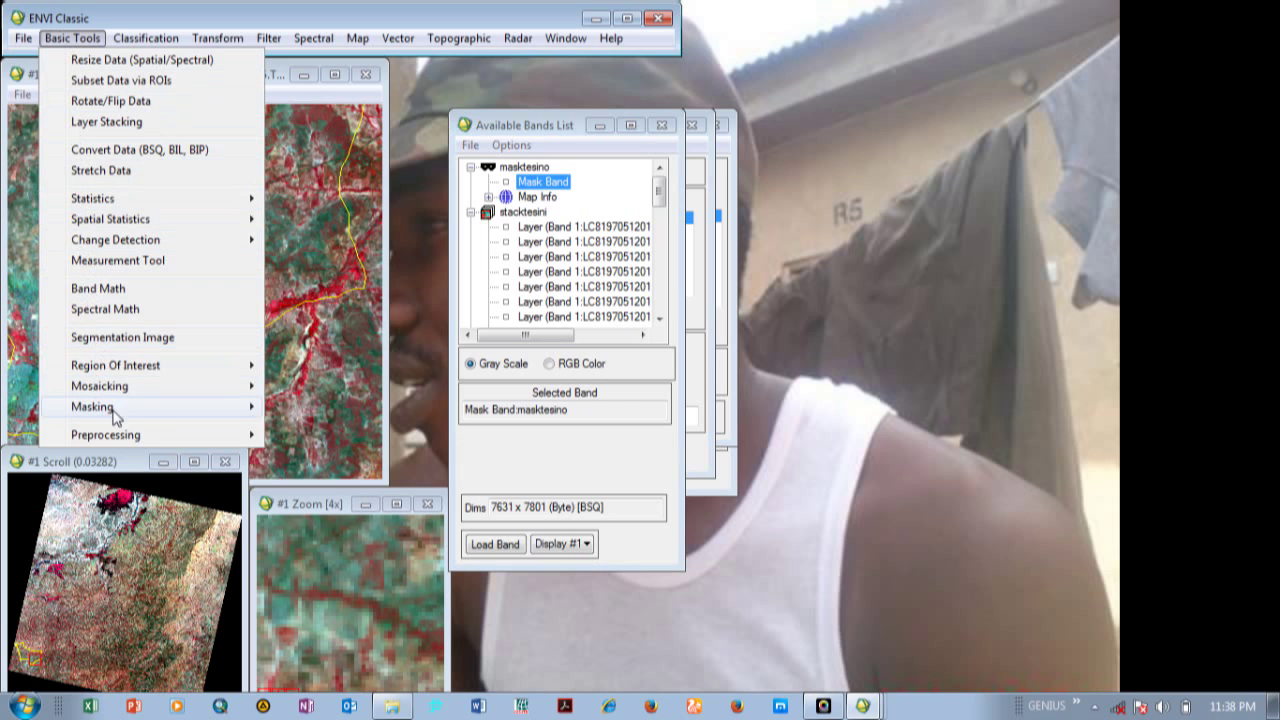
mouse_move(156, 414)
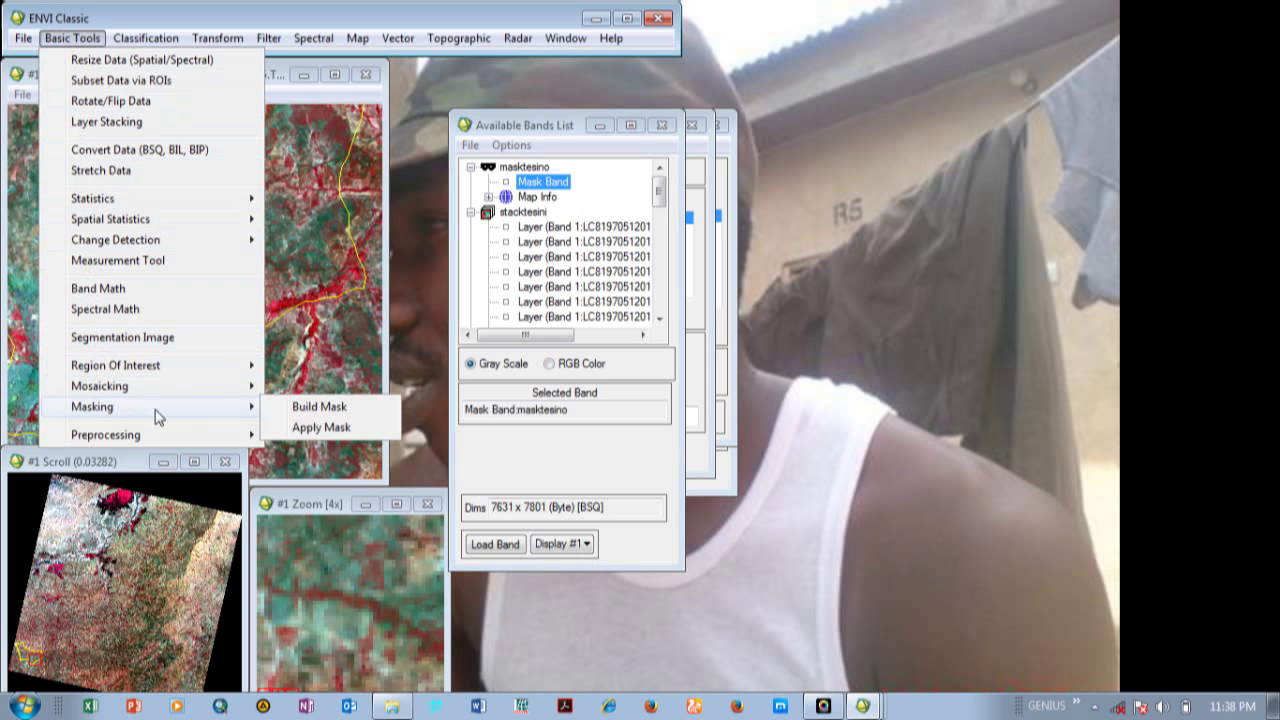
left_click(322, 430)
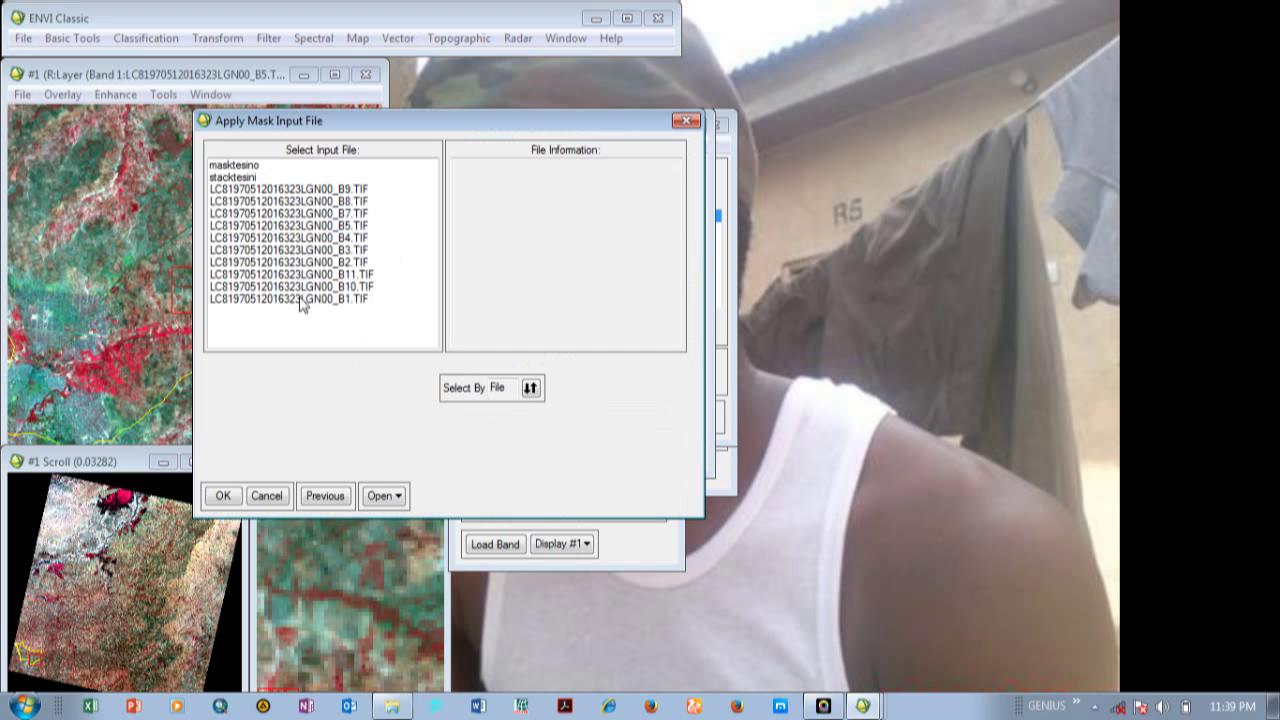
left_click(231, 179)
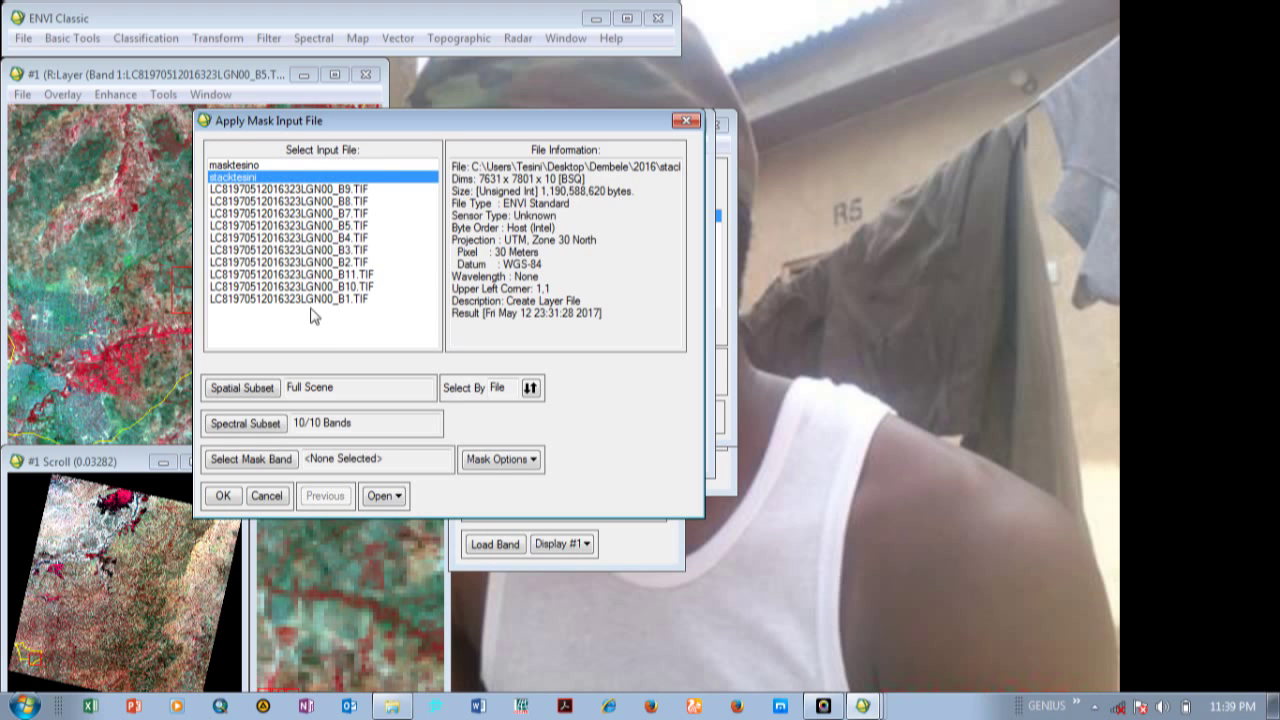
- Limit the input's spatial subset to the extent of the Commune__kla.shp vector layer
left_click(246, 394)
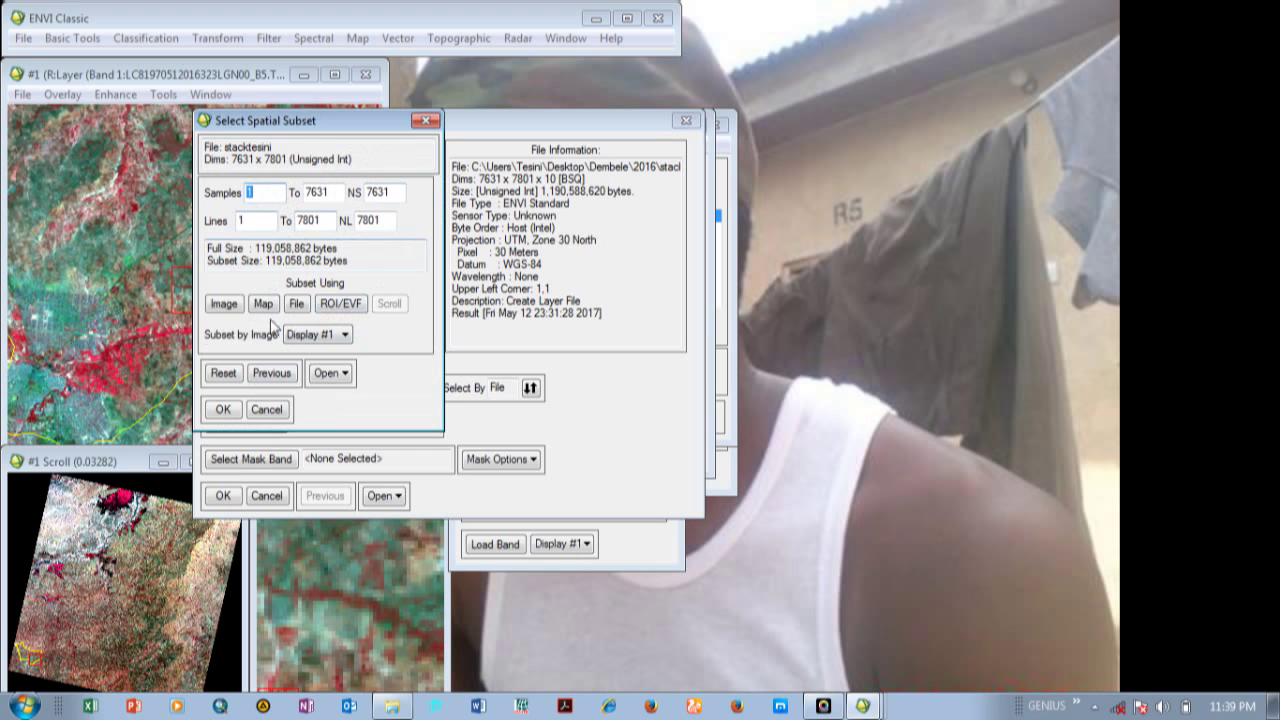
left_click(342, 305)
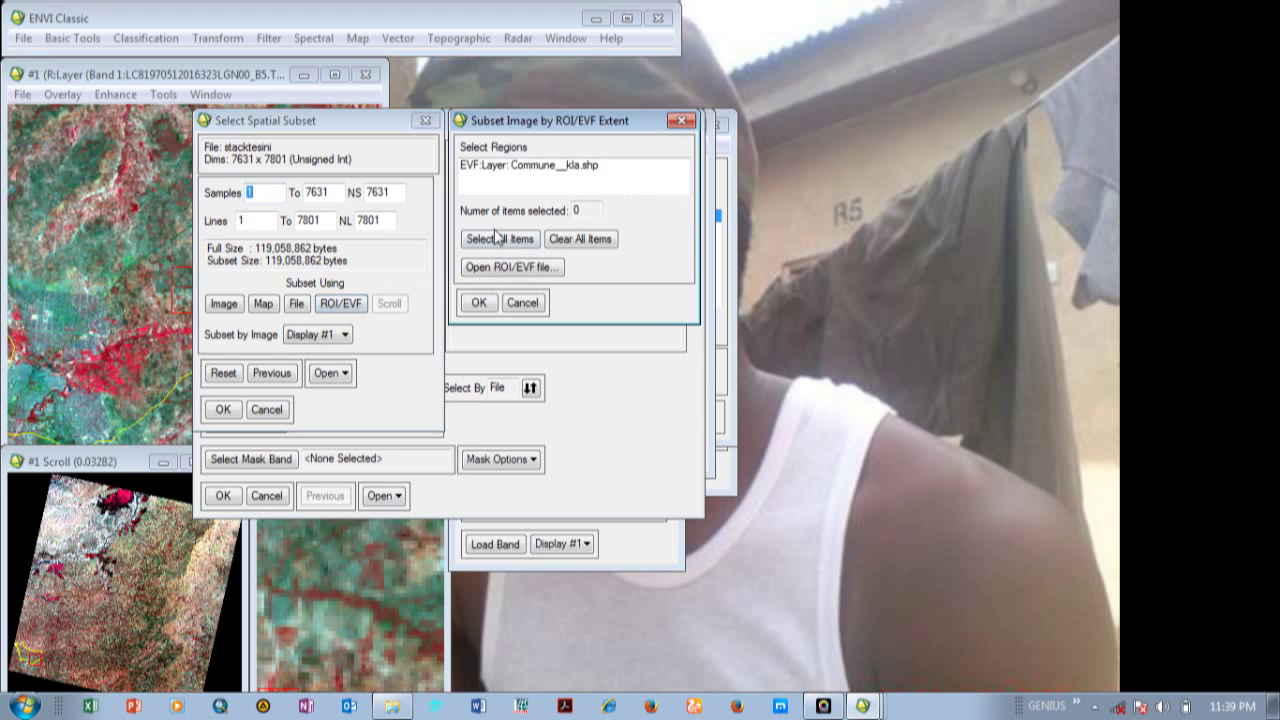
left_click(541, 166)
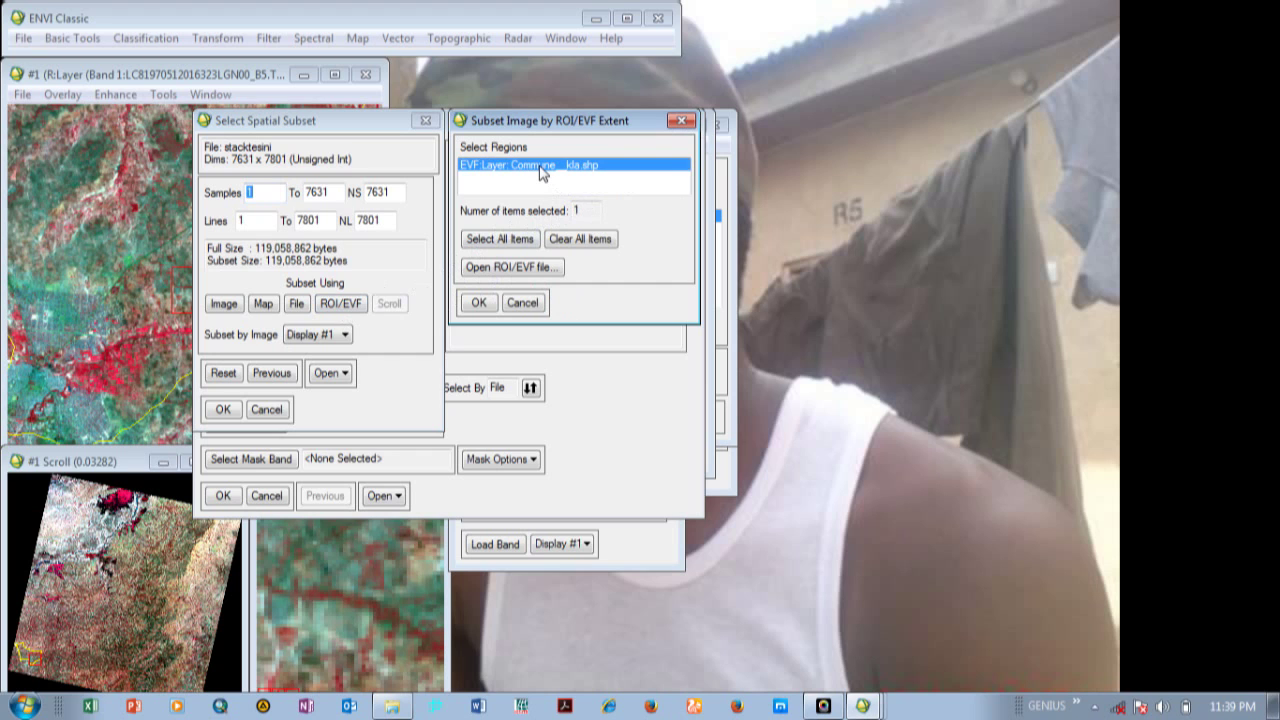
left_click(479, 304)
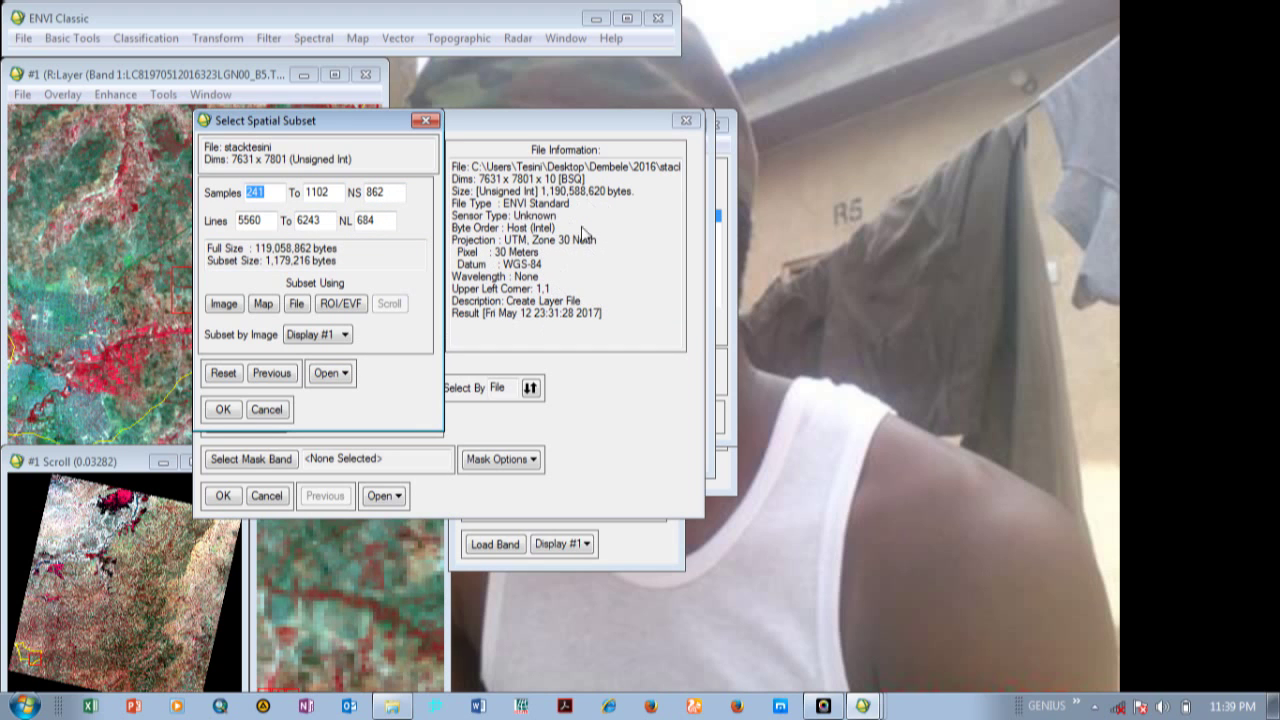
left_click(223, 410)
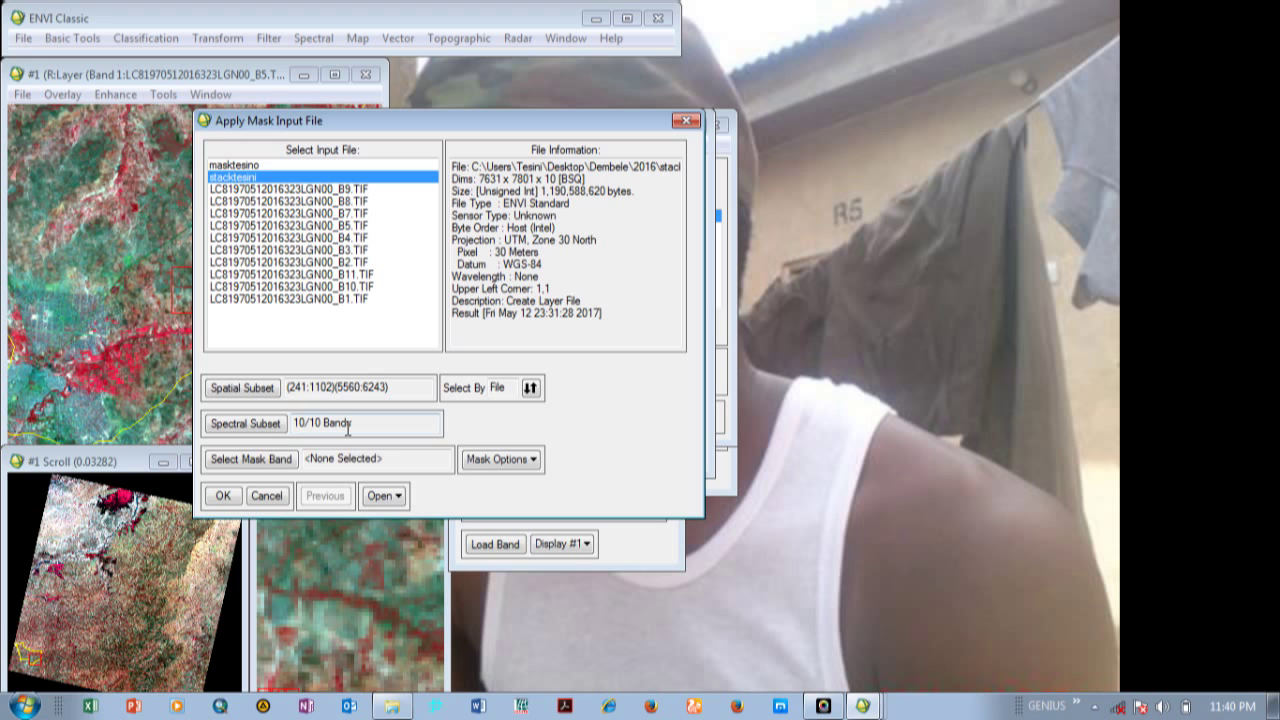
- Choose the Mask Band of masktesino as the mask to apply to the stack
left_click(255, 462)
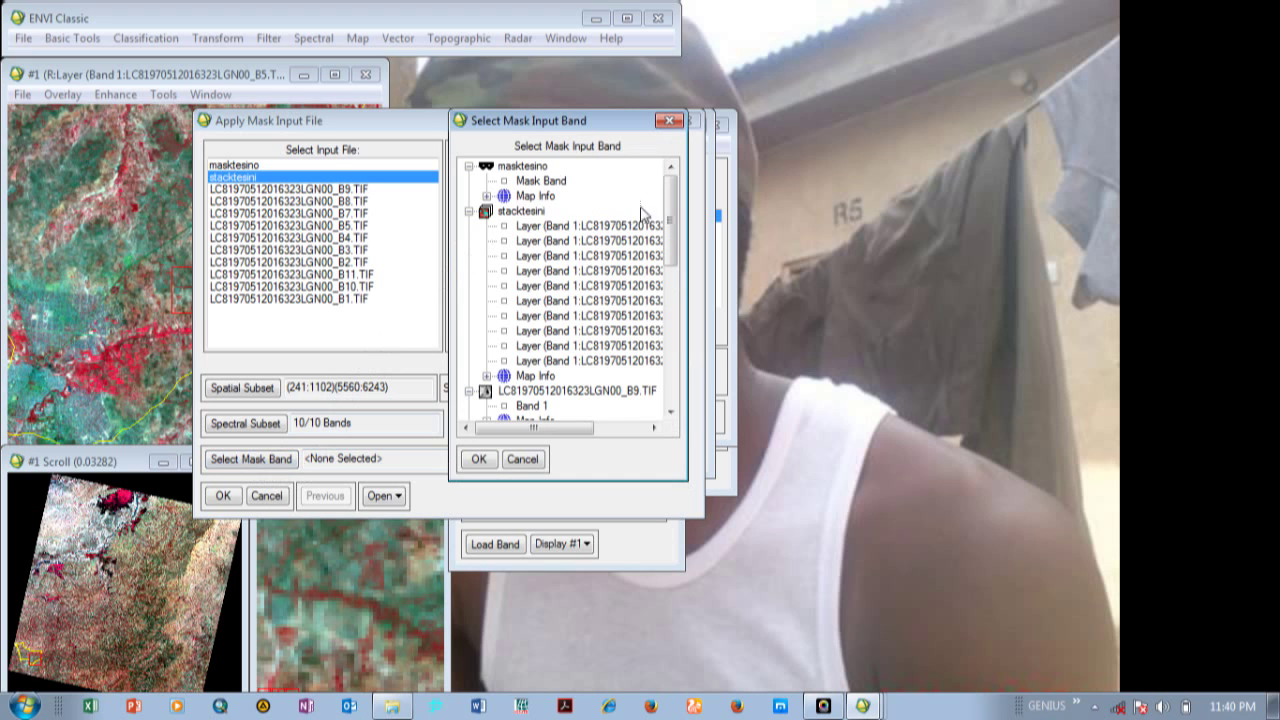
left_click(545, 184)
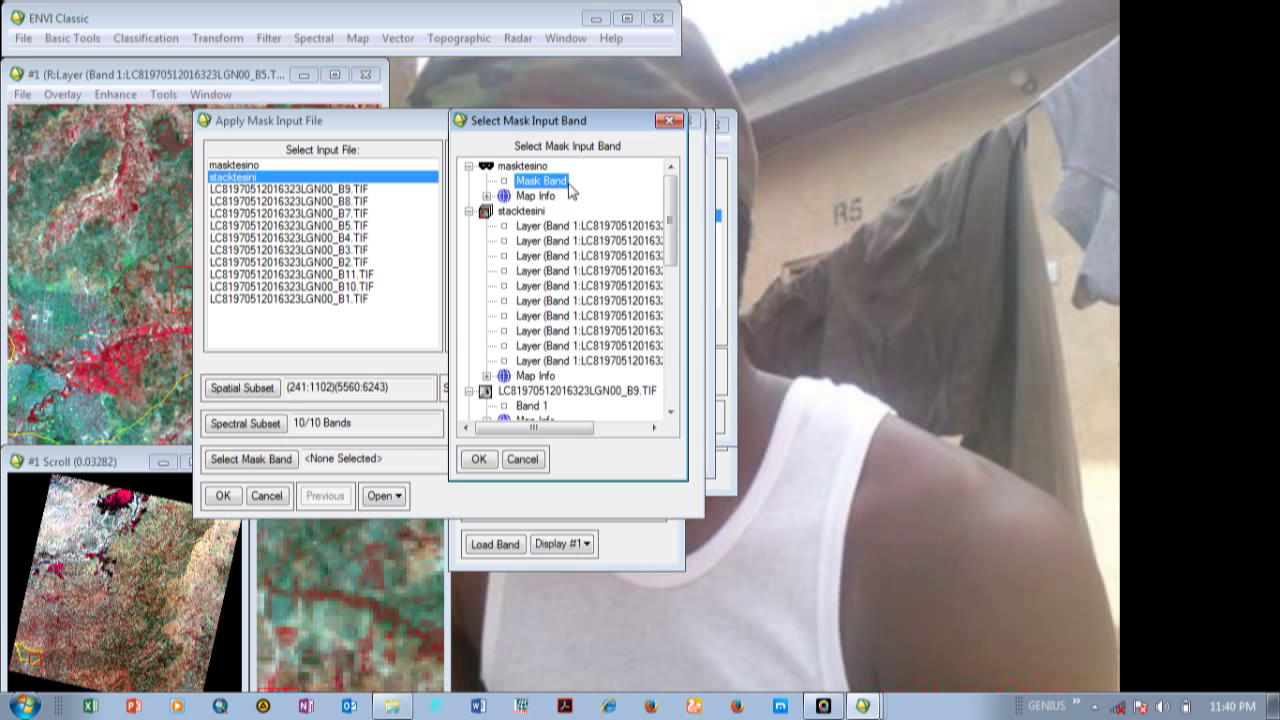
left_click(479, 460)
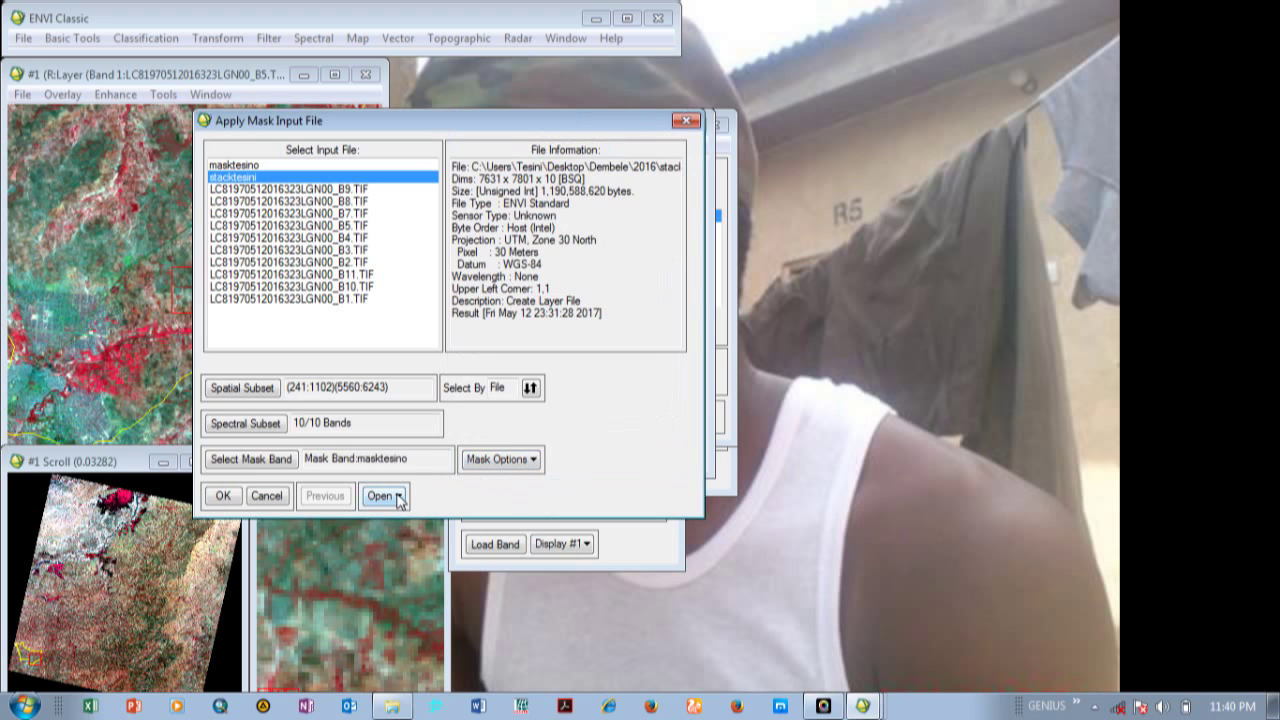
- Apply the mask with the output saved as aplymasktesino in the 2016 folder
left_click(222, 496)
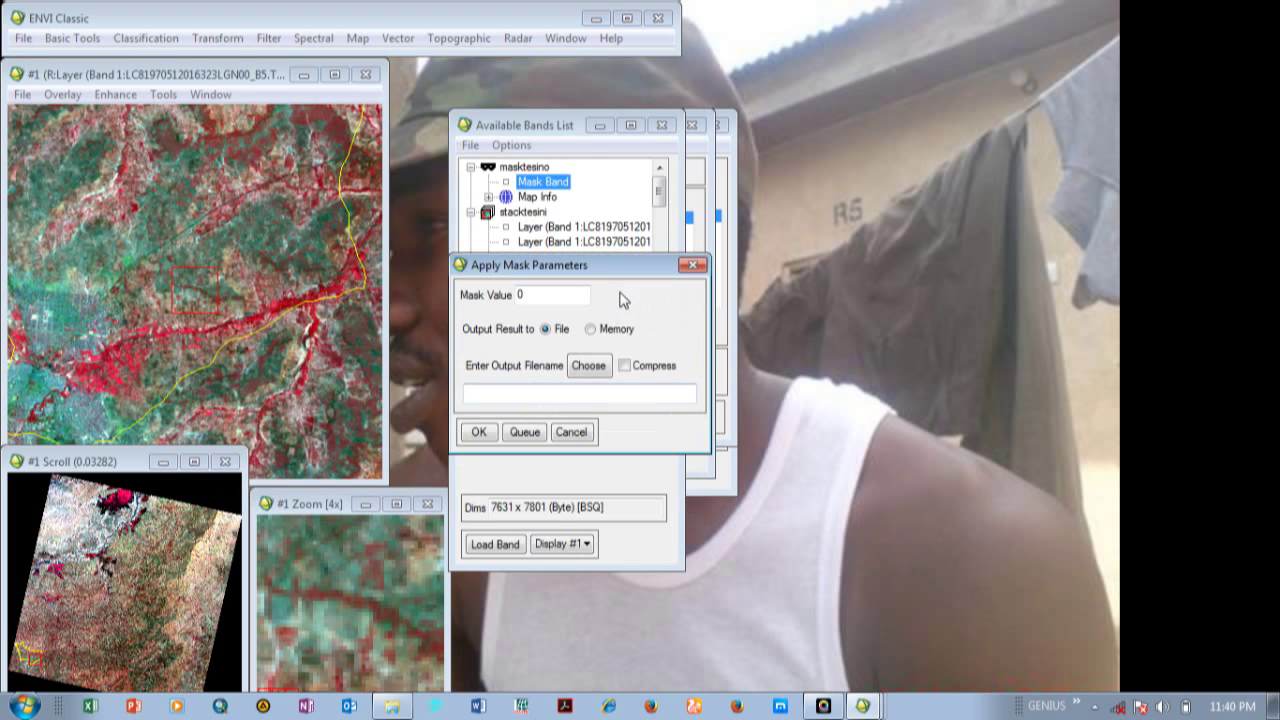
left_click(590, 369)
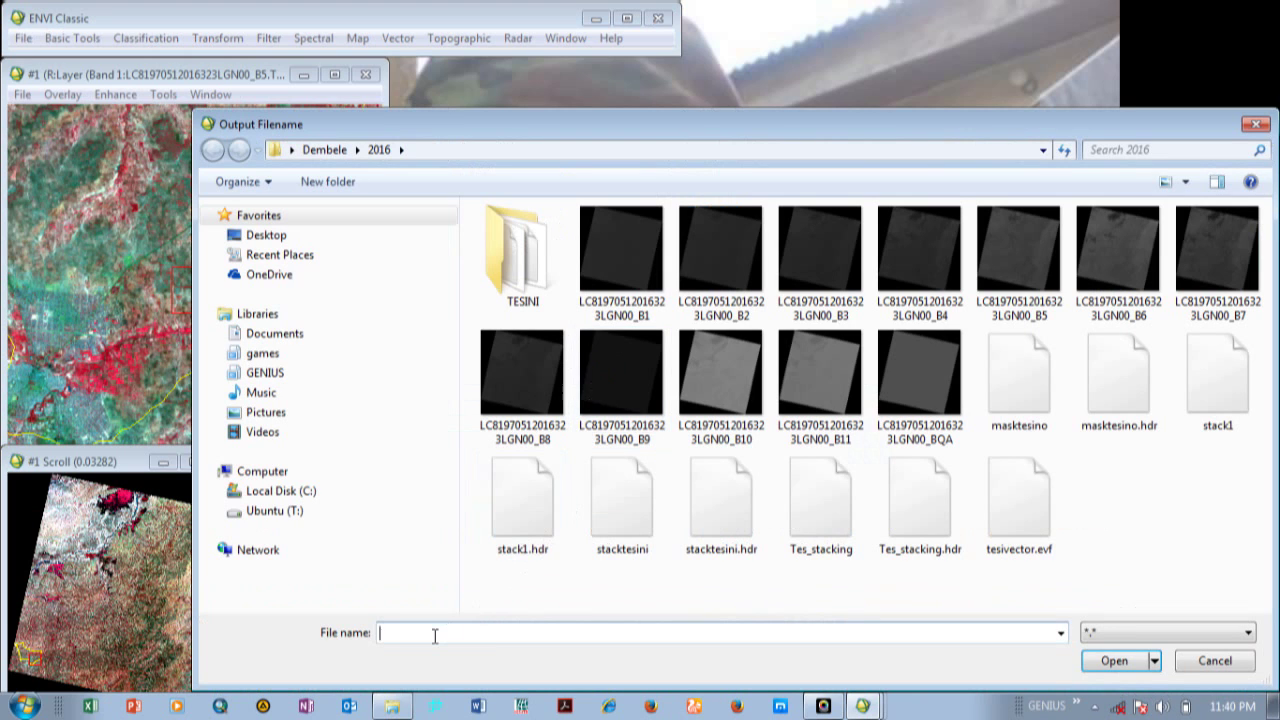
type("aplymasktesino")
left_click(1109, 661)
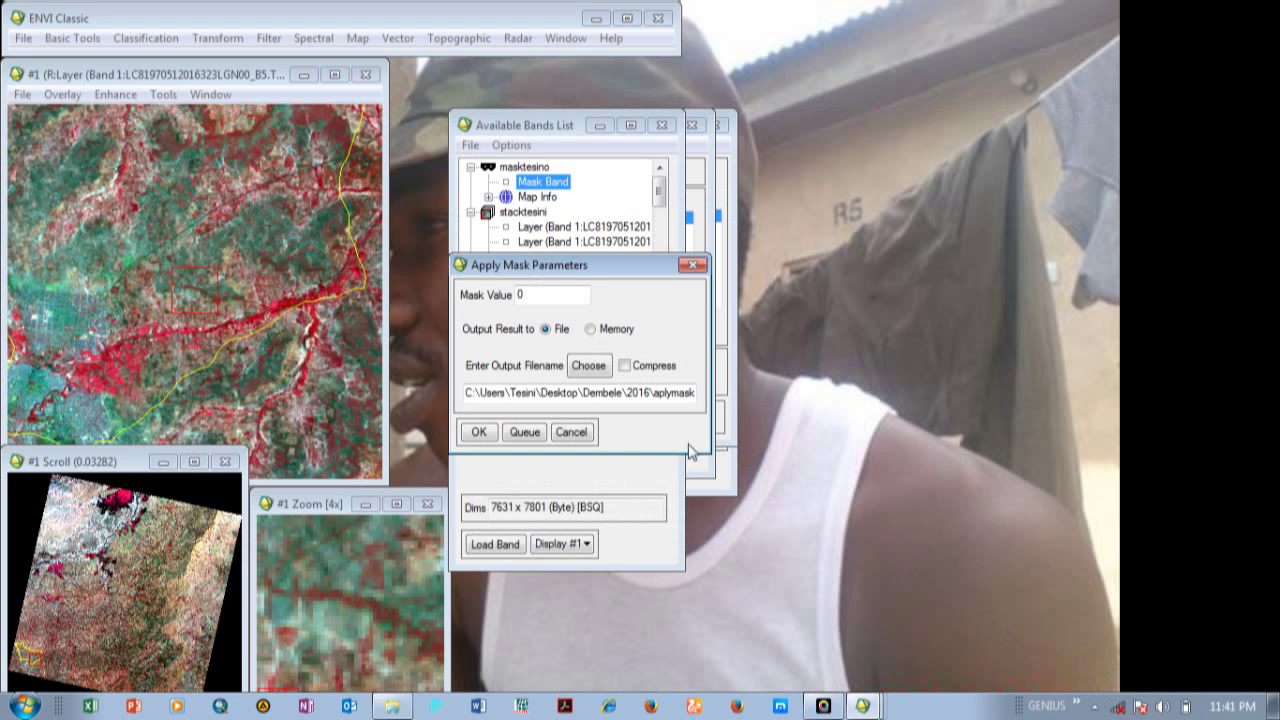
left_click(477, 434)
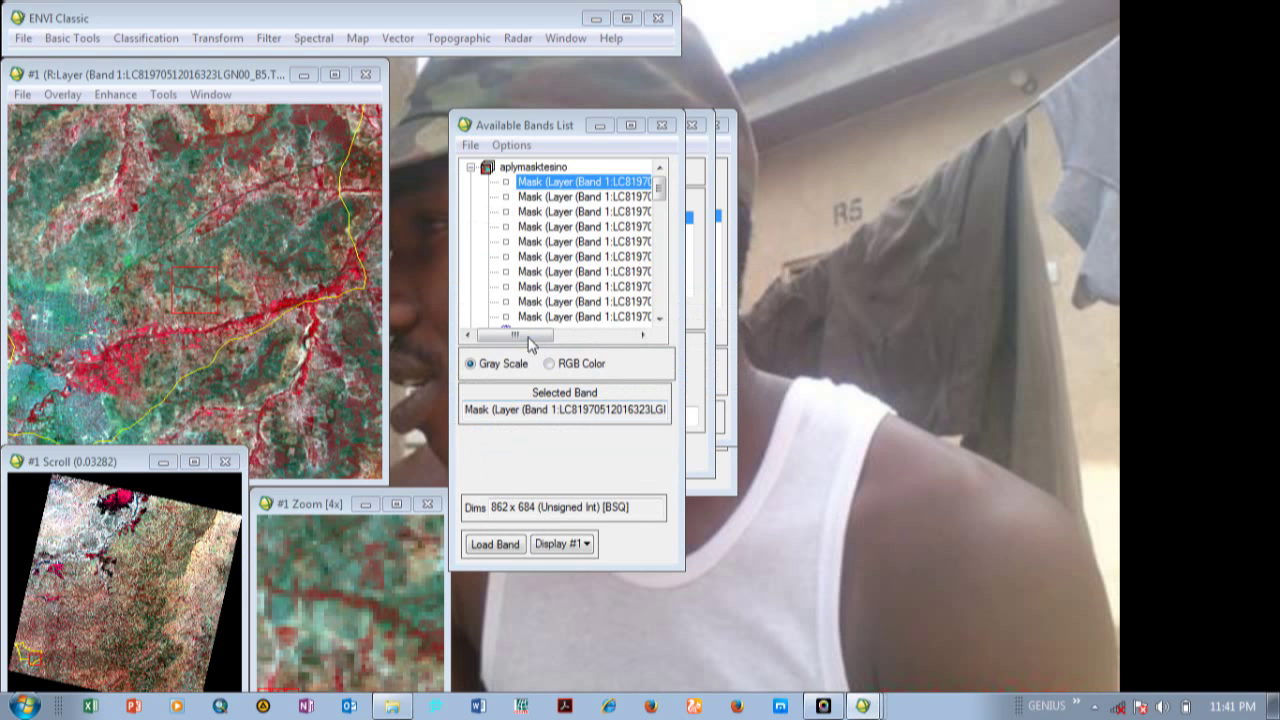
- Load the masked image into Display #1 as an RGB composite with B5 as red, B4 as green and B3 as blue
left_click_drag(526, 338, 606, 345)
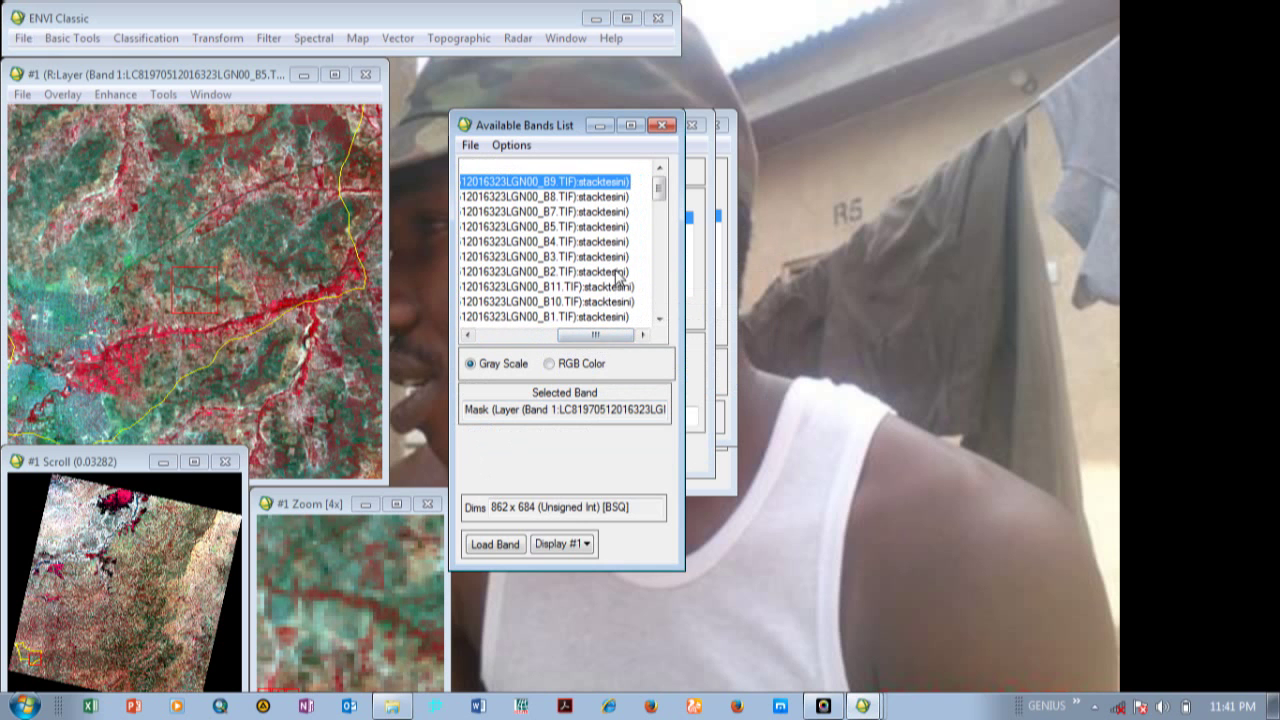
left_click(551, 366)
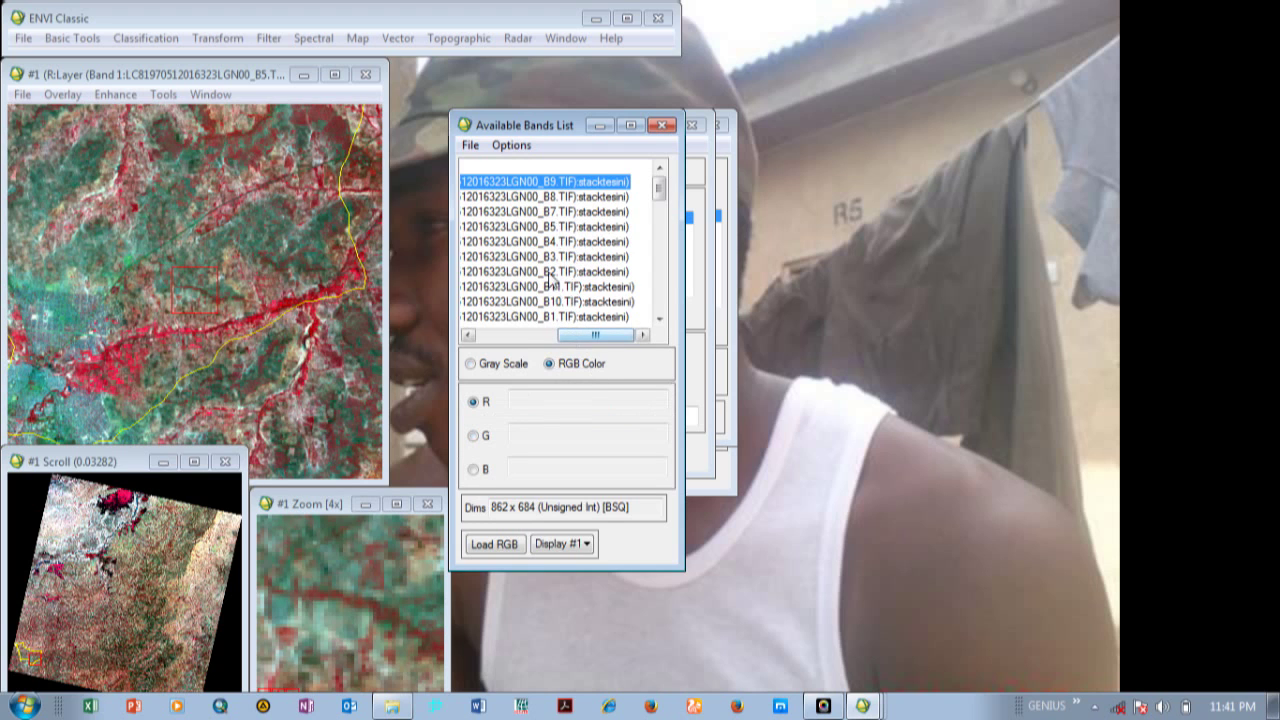
left_click(562, 229)
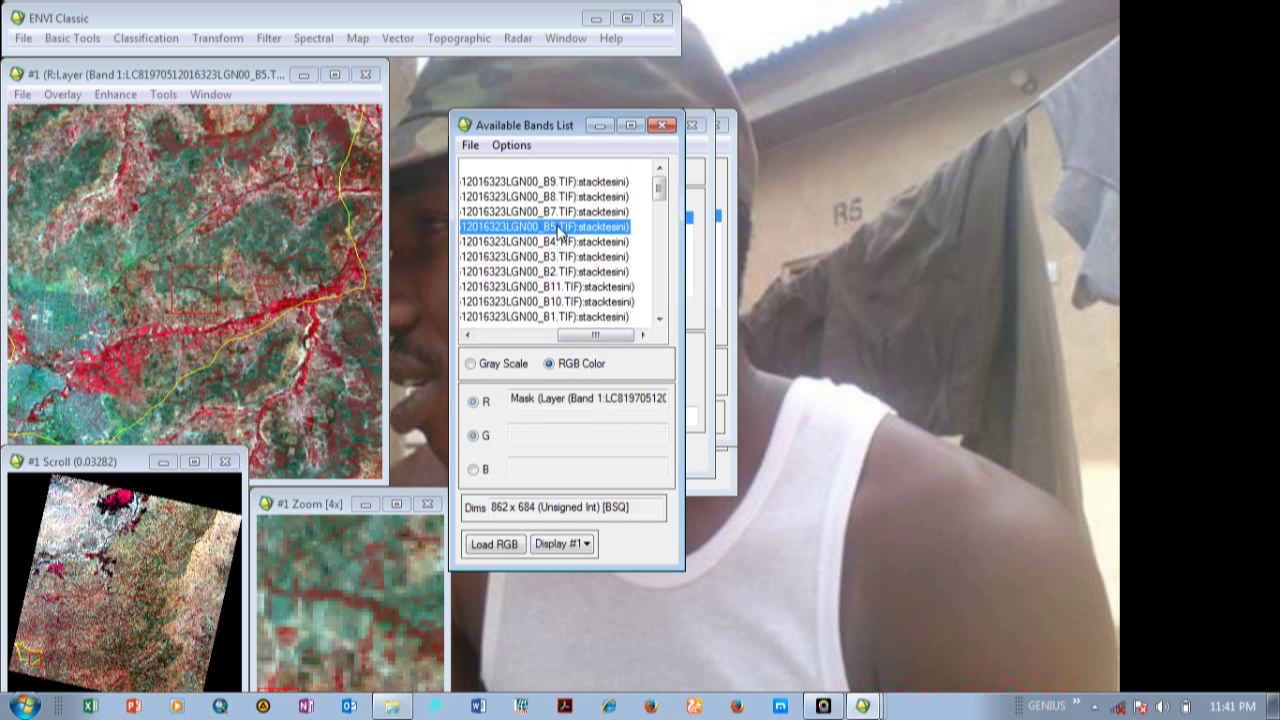
left_click(550, 244)
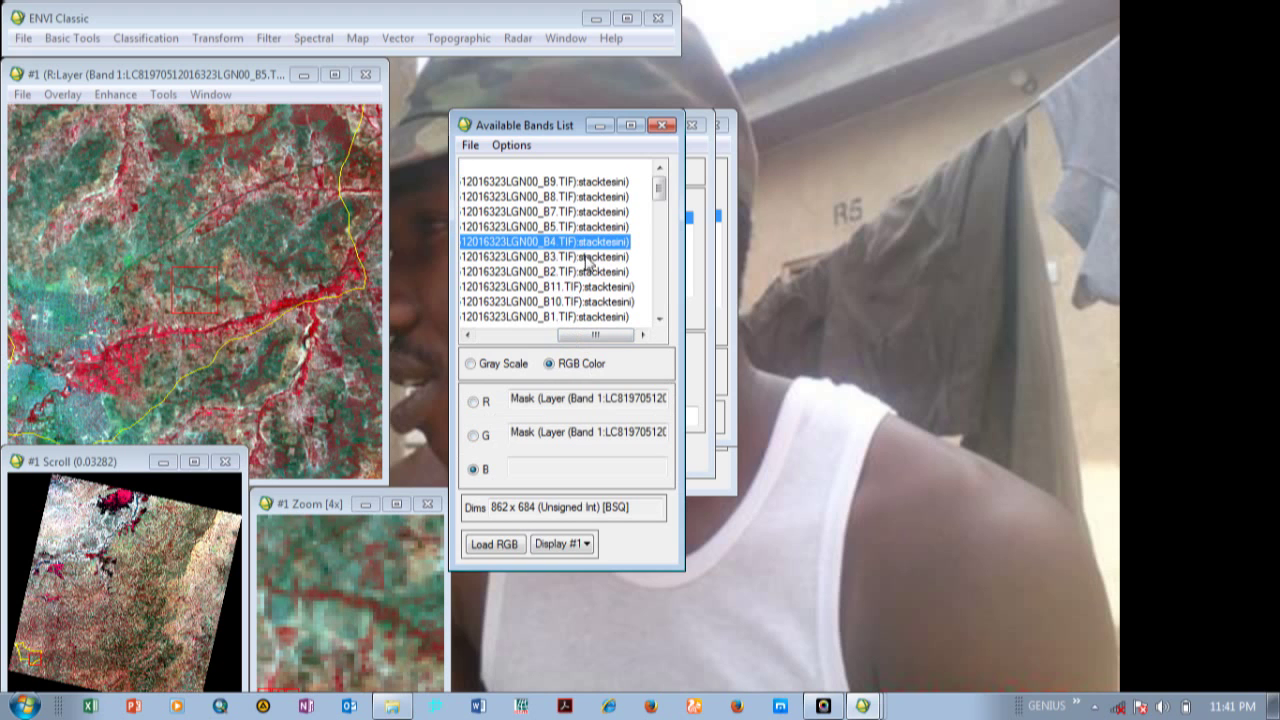
left_click(556, 258)
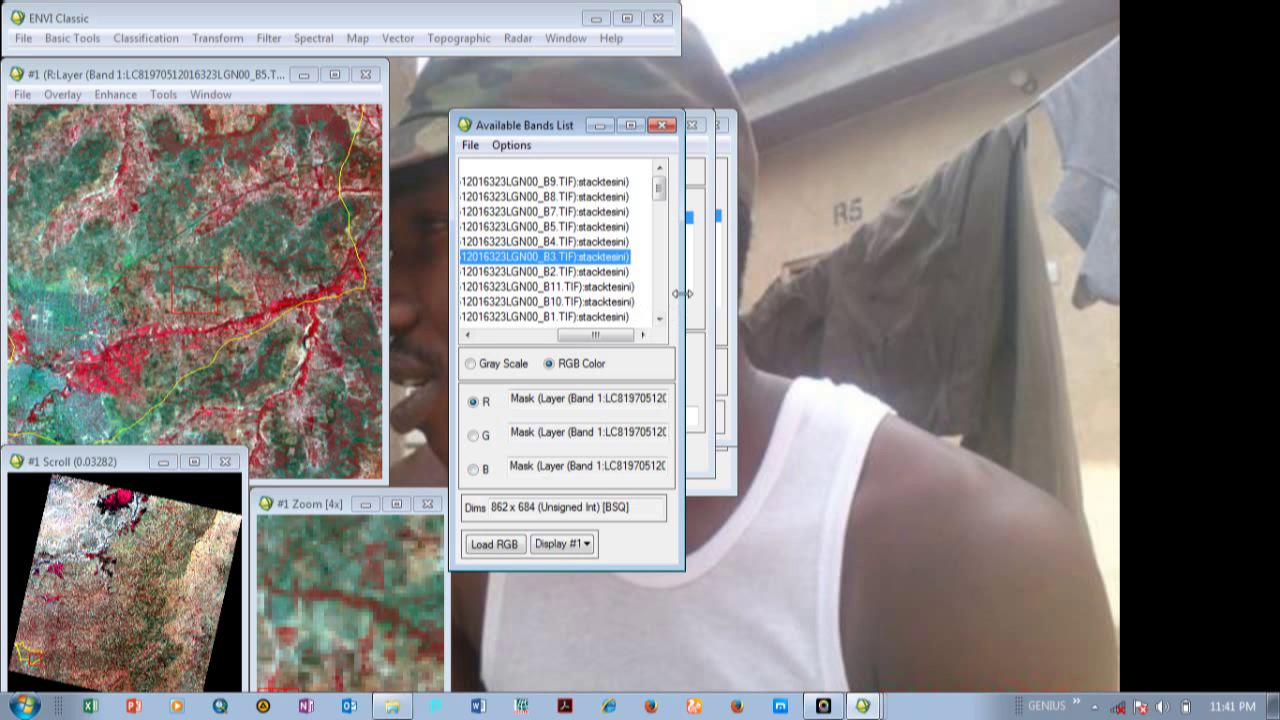
left_click(496, 545)
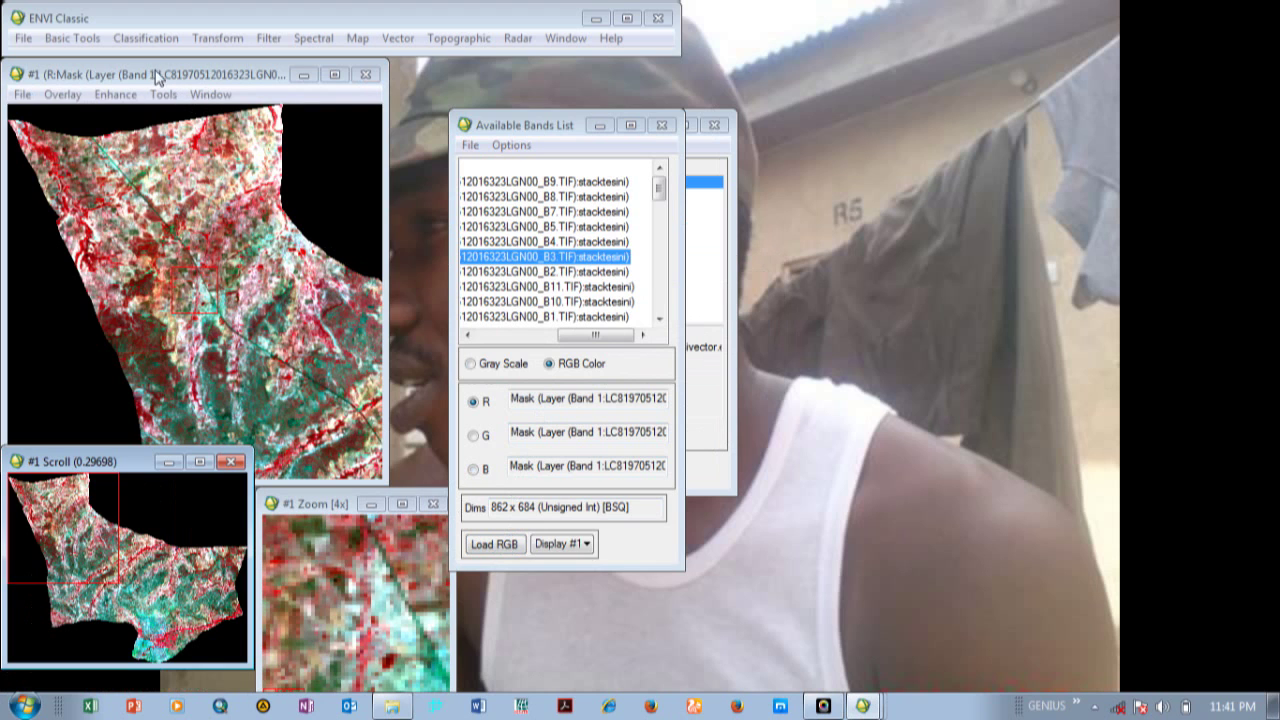
- Open a new display and load the unmasked stacktesini image into it as an RGB composite with B5 as red, B4 as green and B3 as blue
left_click(589, 546)
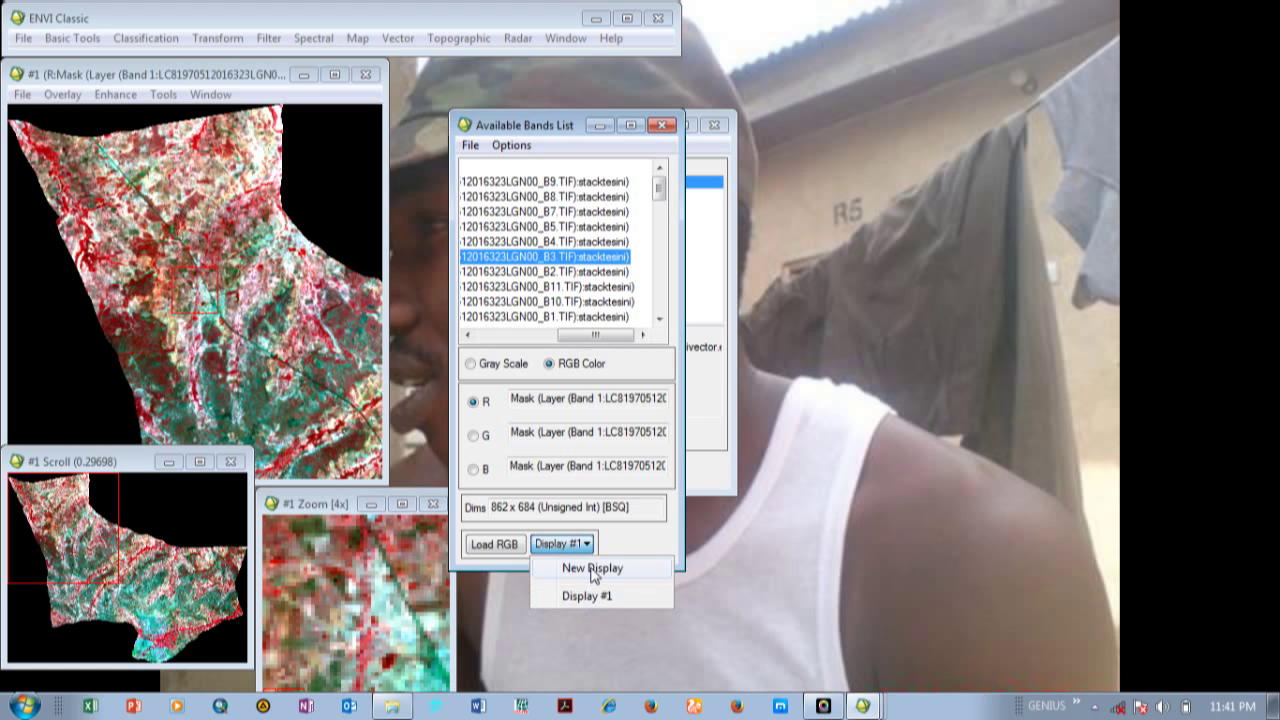
left_click(593, 568)
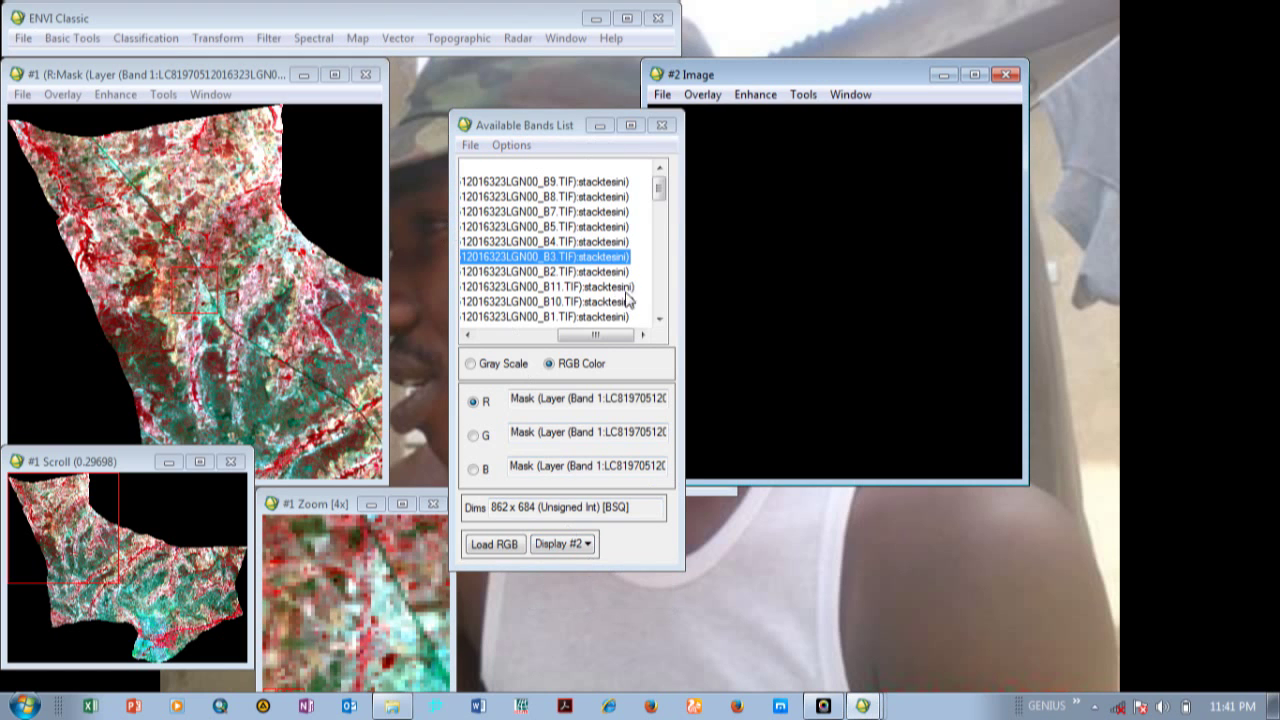
left_click(660, 192)
left_click_drag(660, 192, 657, 228)
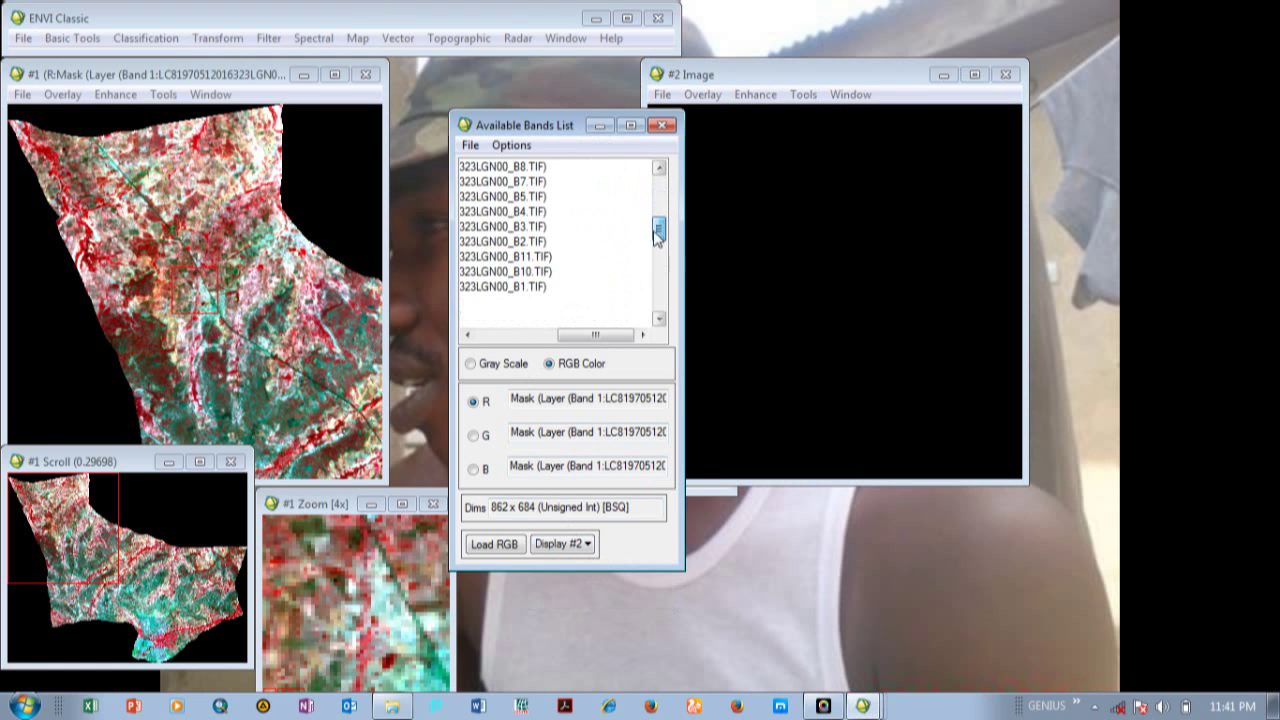
left_click_drag(594, 334, 495, 348)
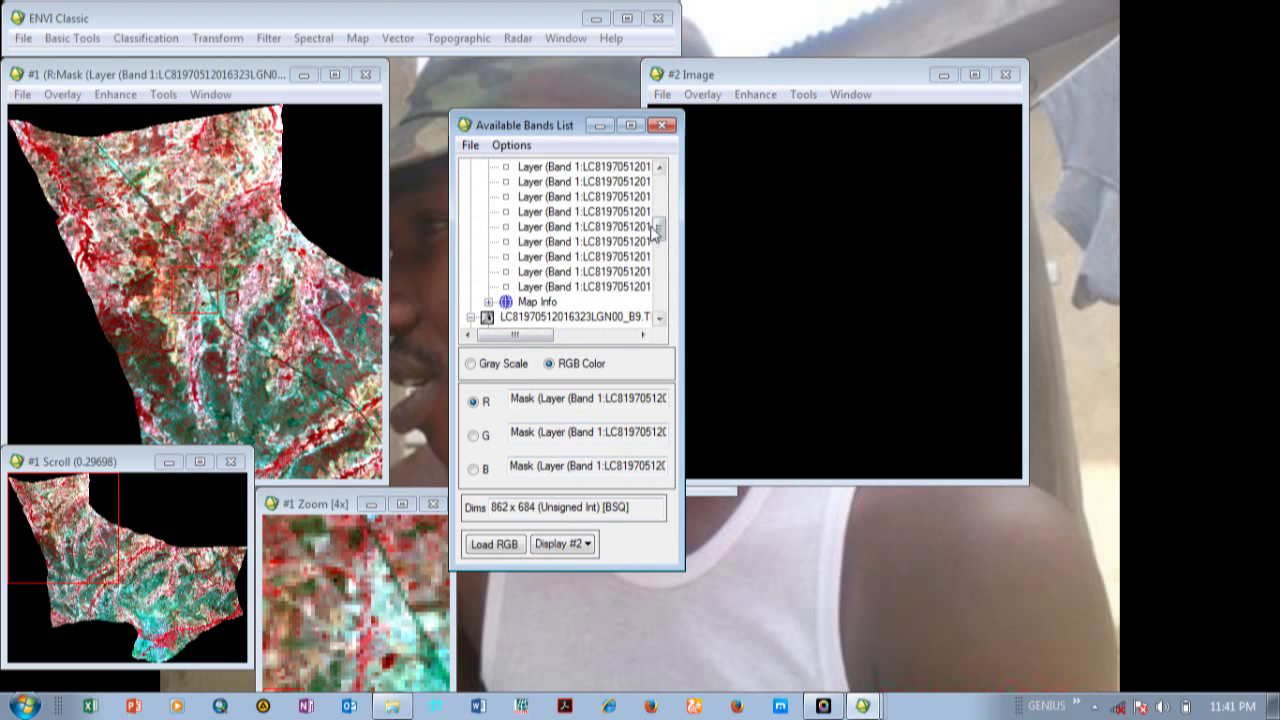
left_click_drag(657, 240, 657, 218)
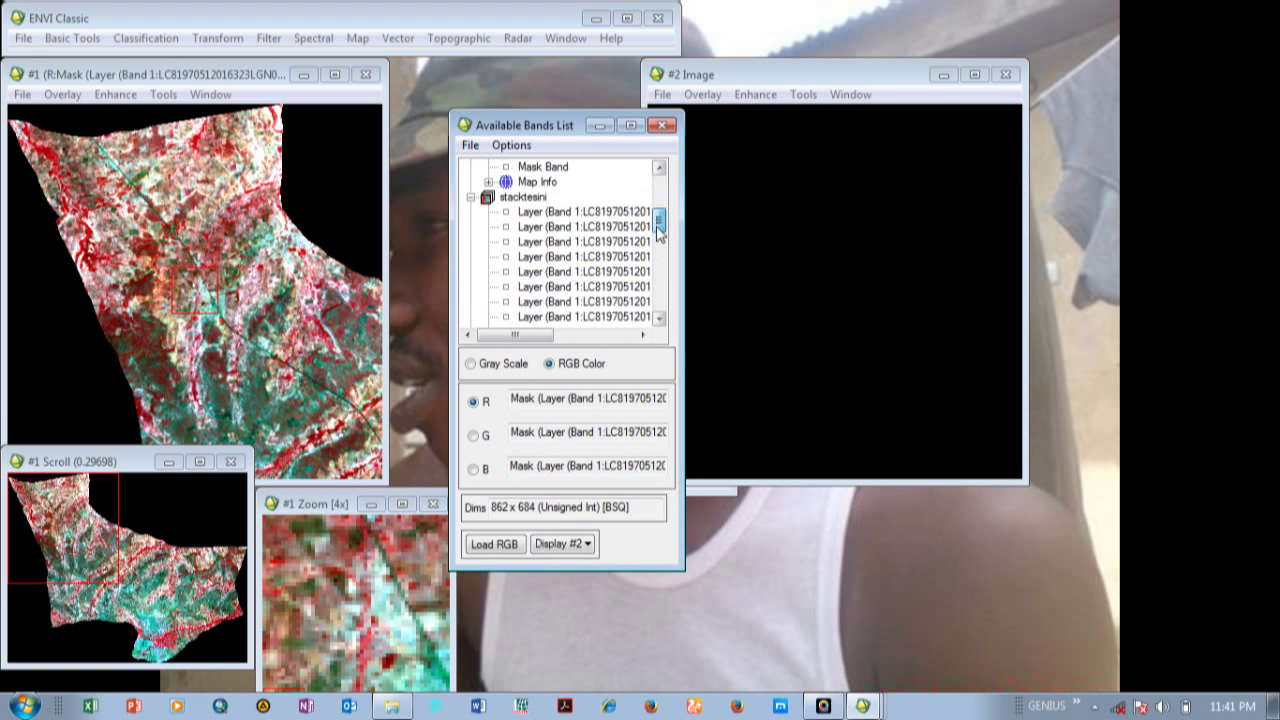
left_click(527, 200)
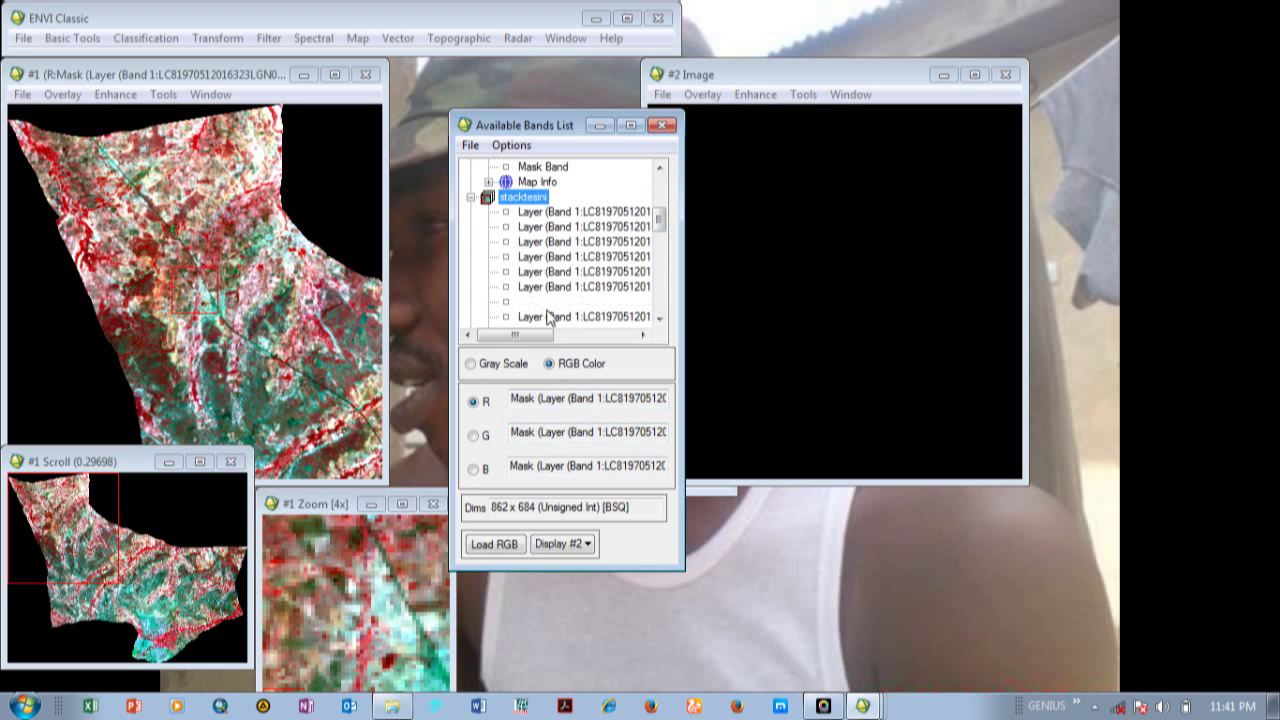
left_click_drag(532, 337, 580, 341)
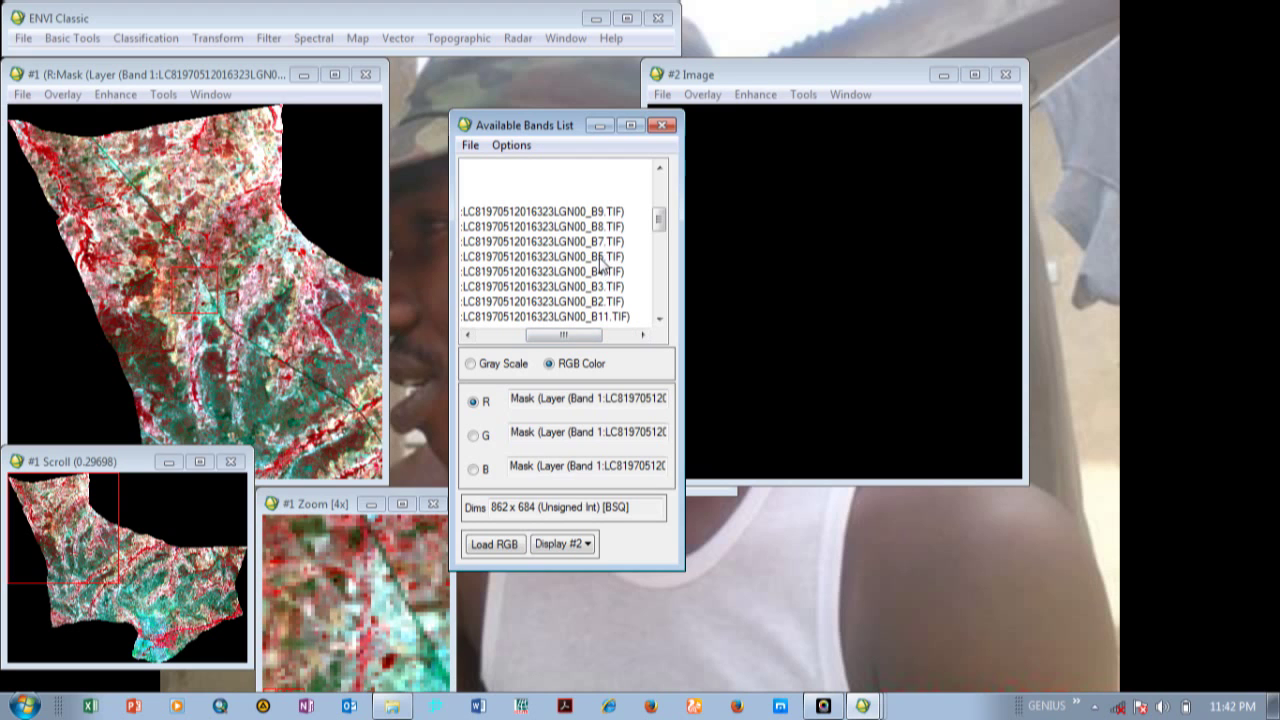
left_click(600, 260)
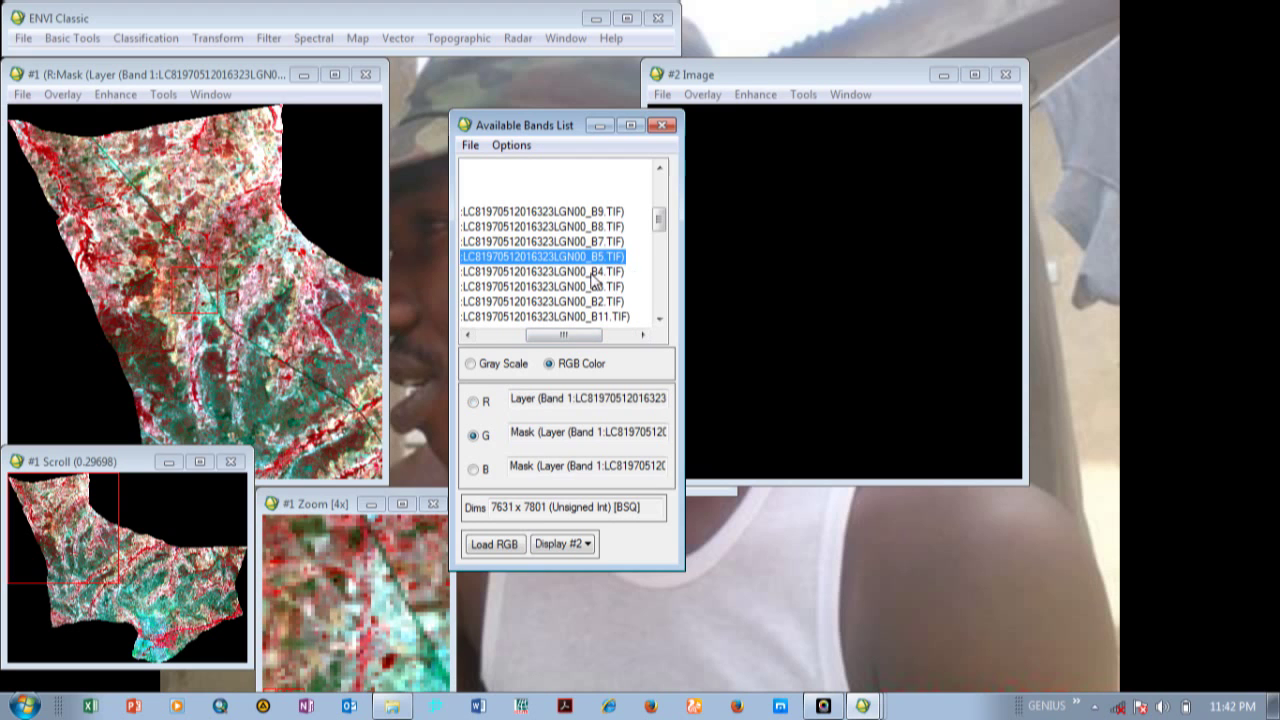
left_click(592, 273)
left_click(595, 287)
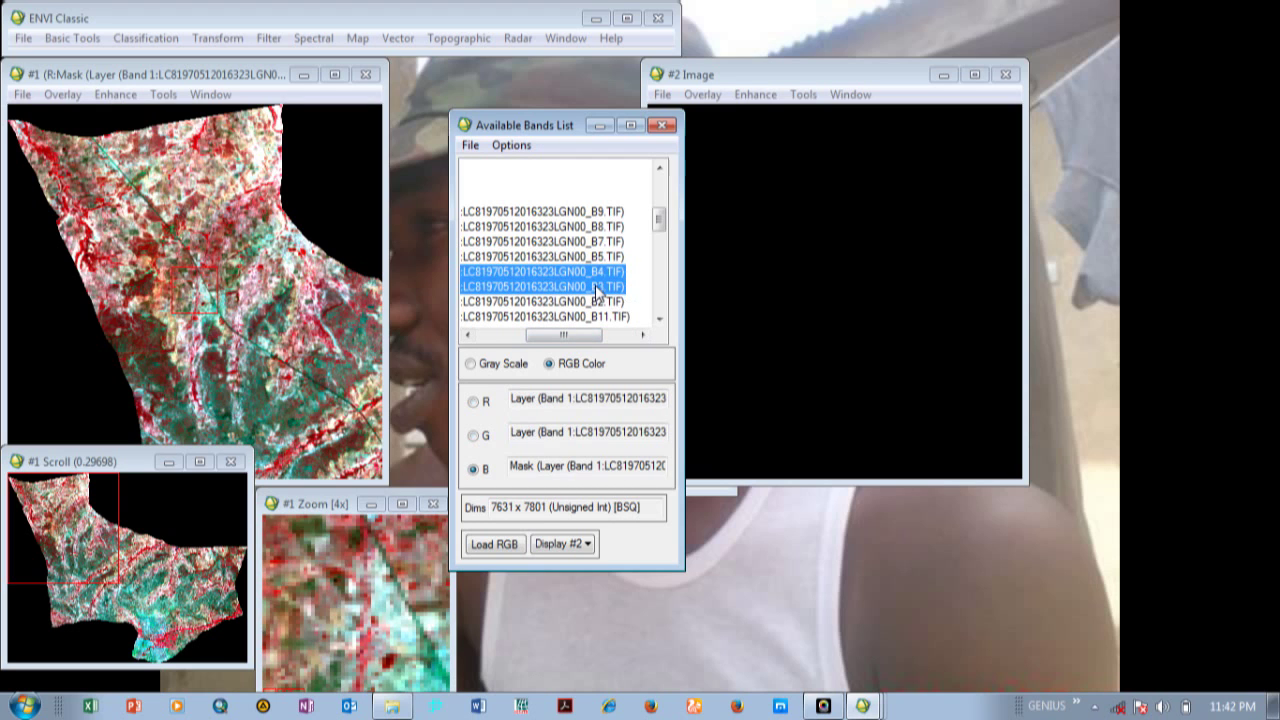
left_click(493, 548)
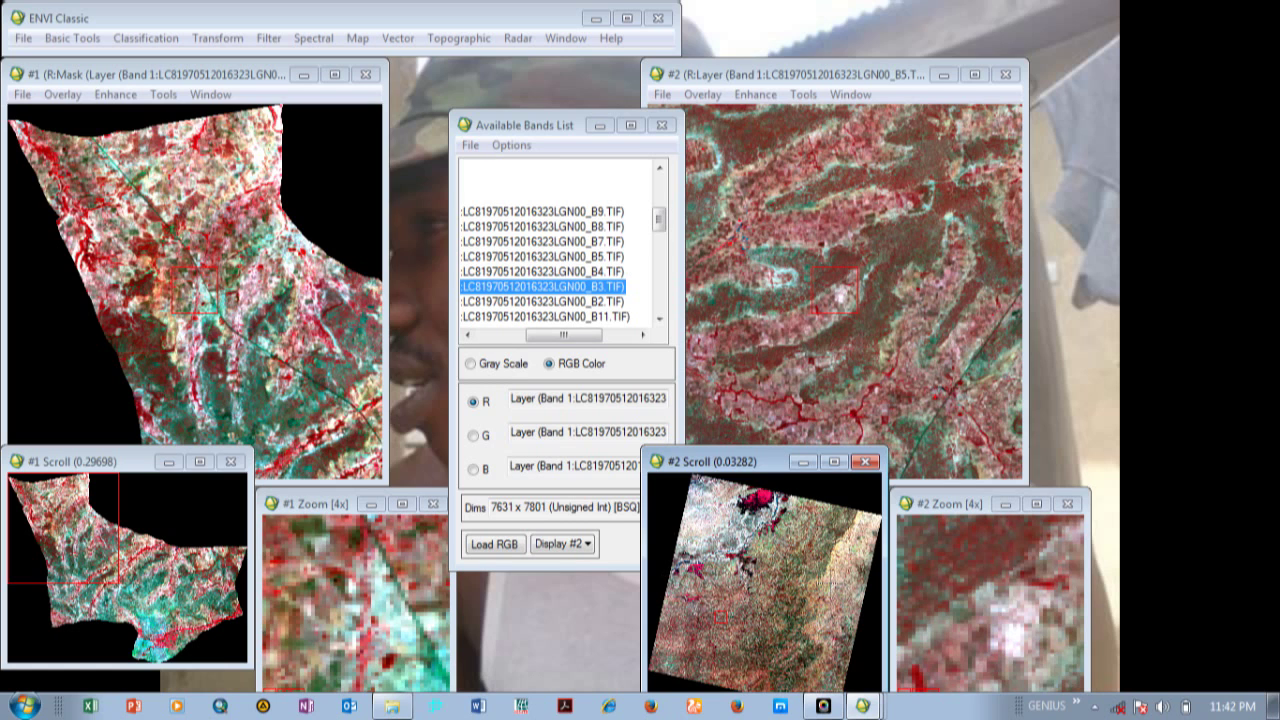
left_click_drag(63, 528, 191, 585)
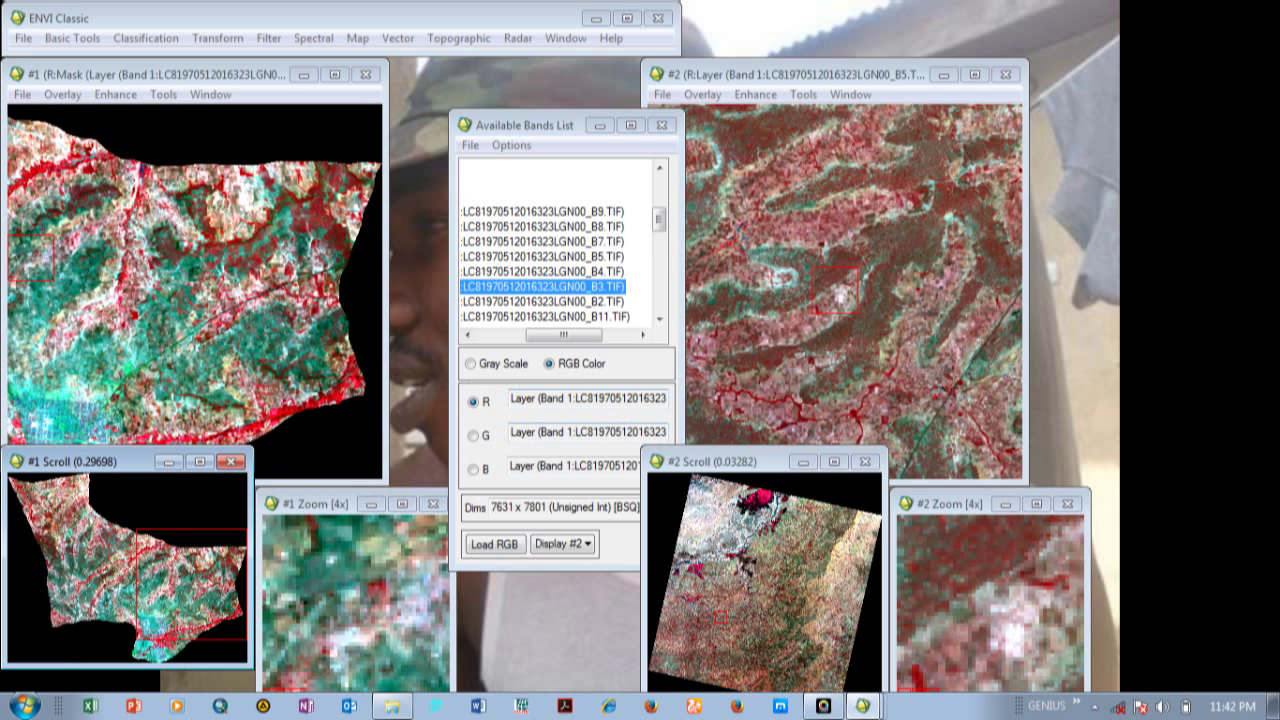
left_click(823, 706)
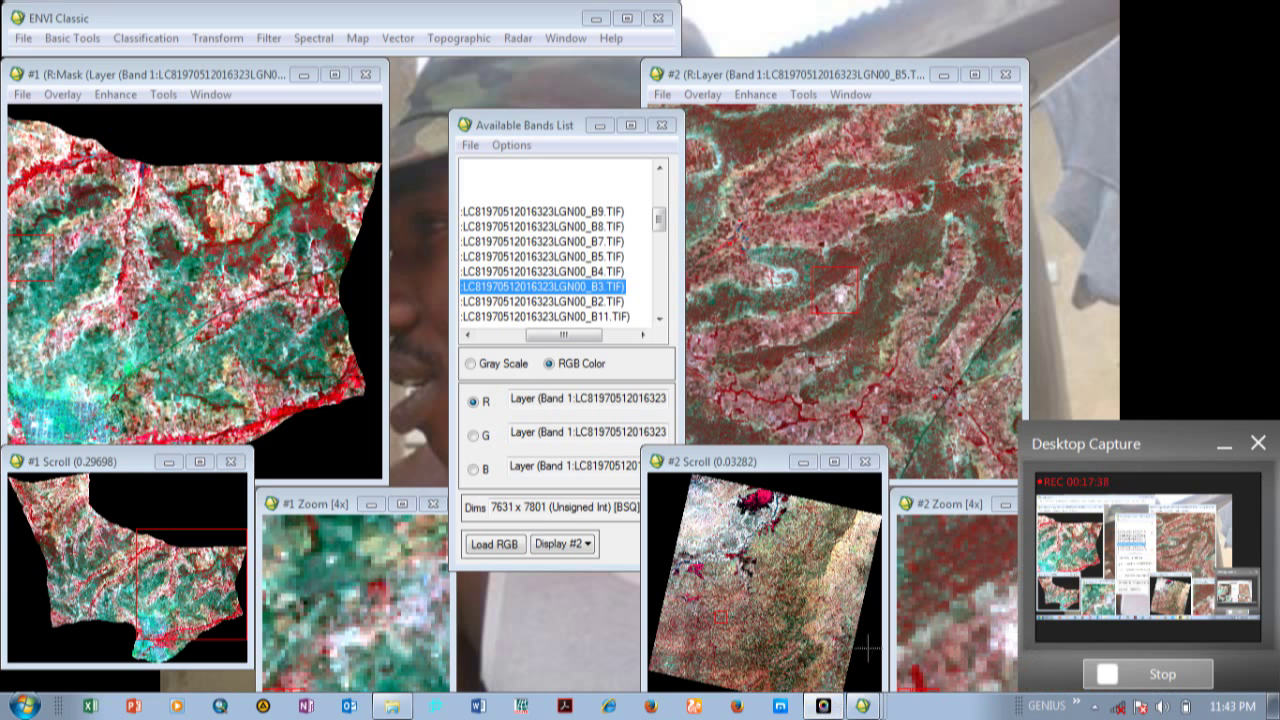